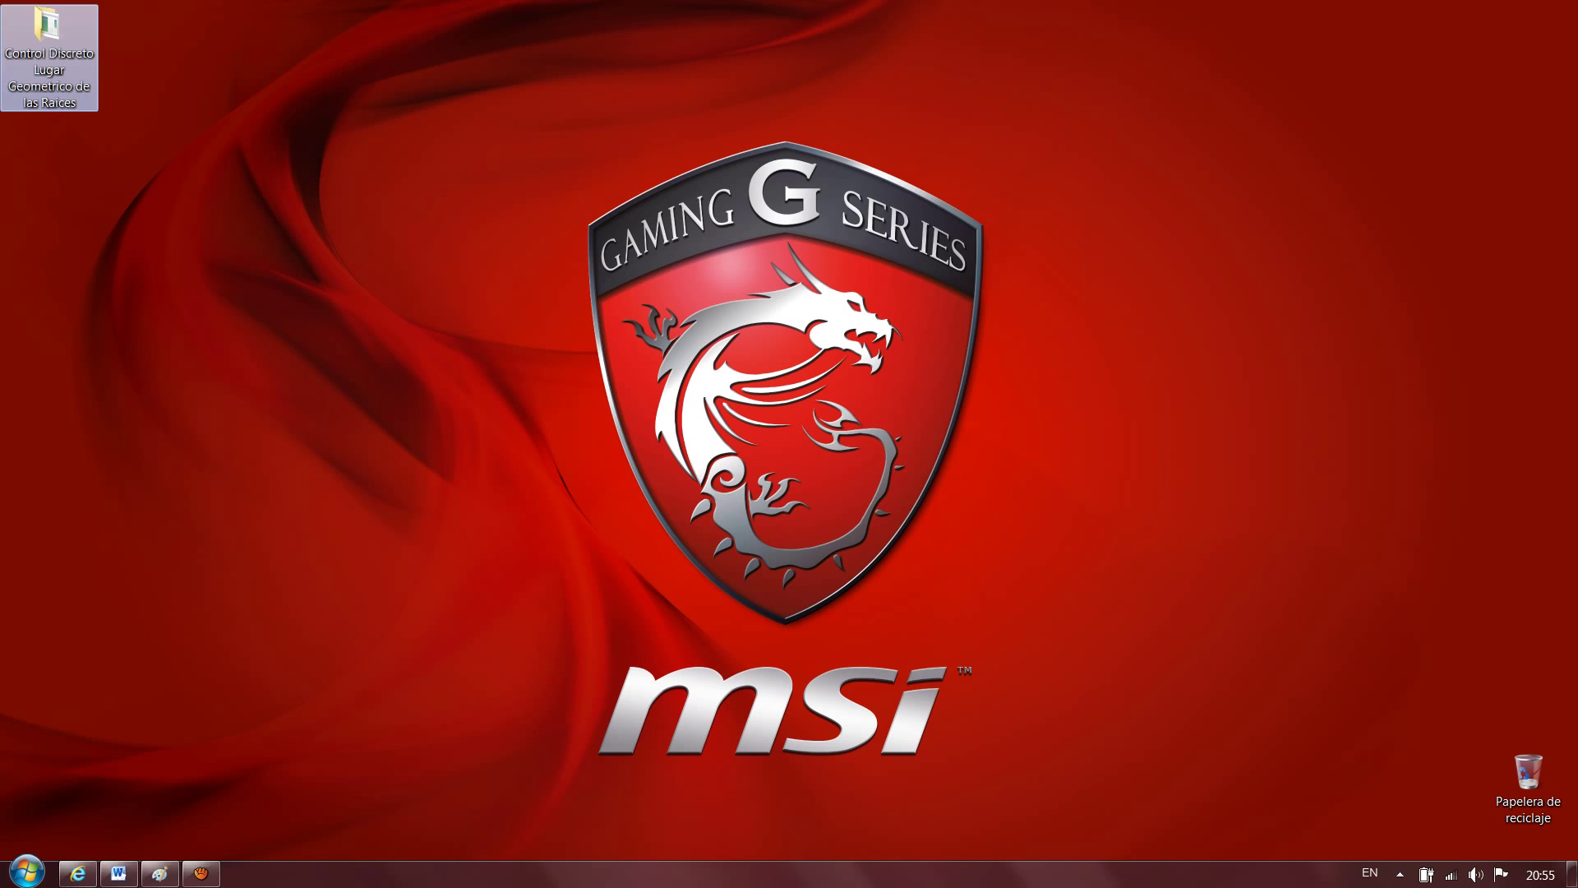
Extract the Compensador_Discreto_LGR_pkg package in the Control Discreto Lugar Geometrico de las Raices folder and preview its readme file
{"action": "double_click", "coordinate": [50, 56]}
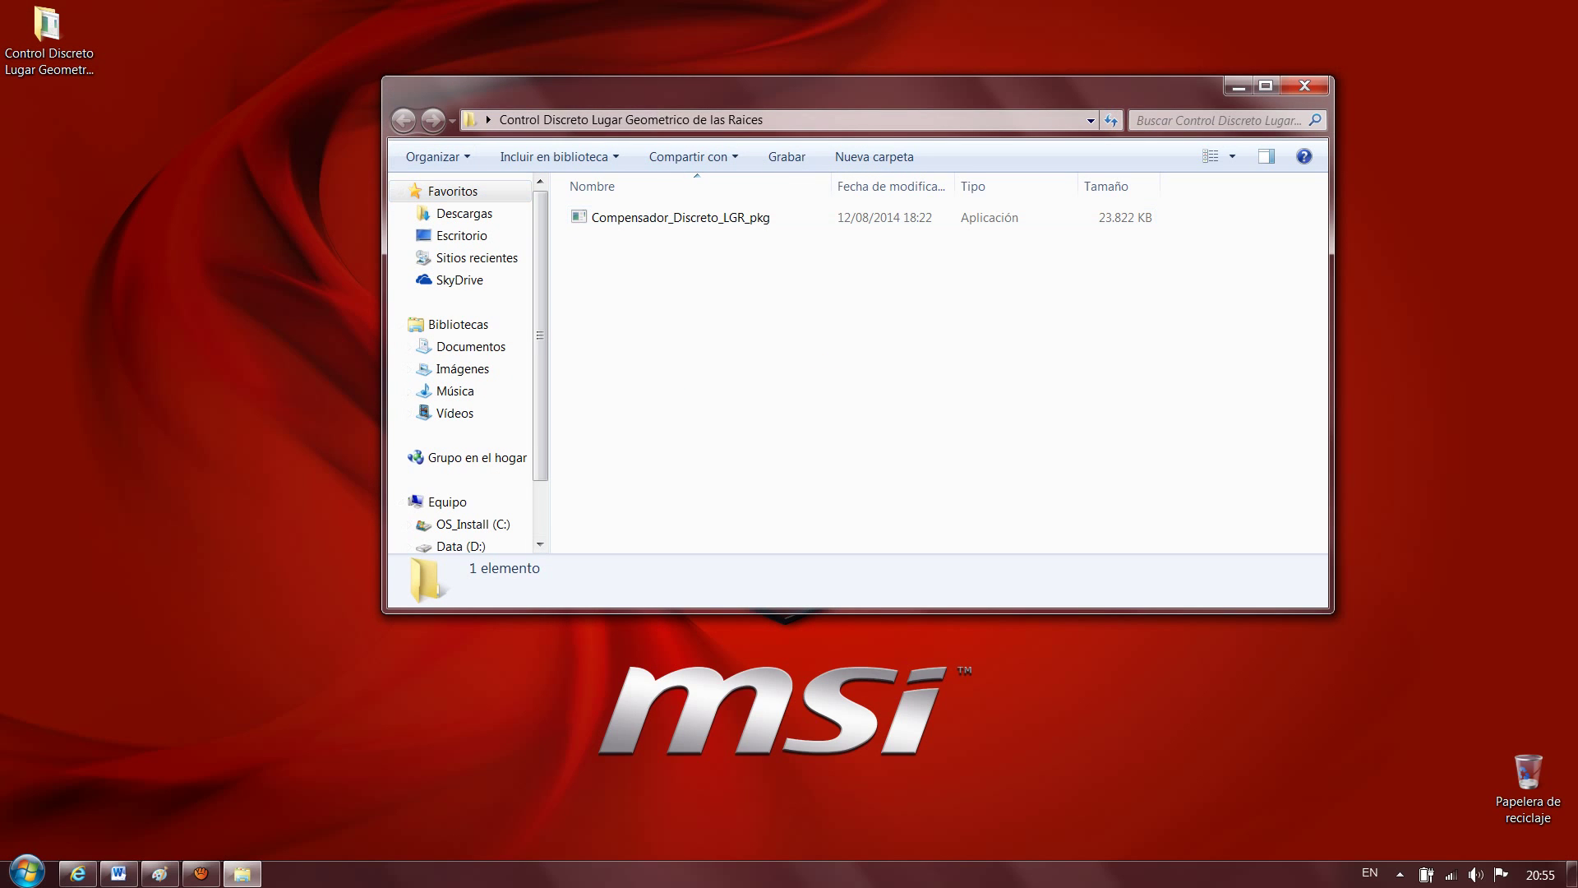
{"action": "left_click", "coordinate": [681, 218]}
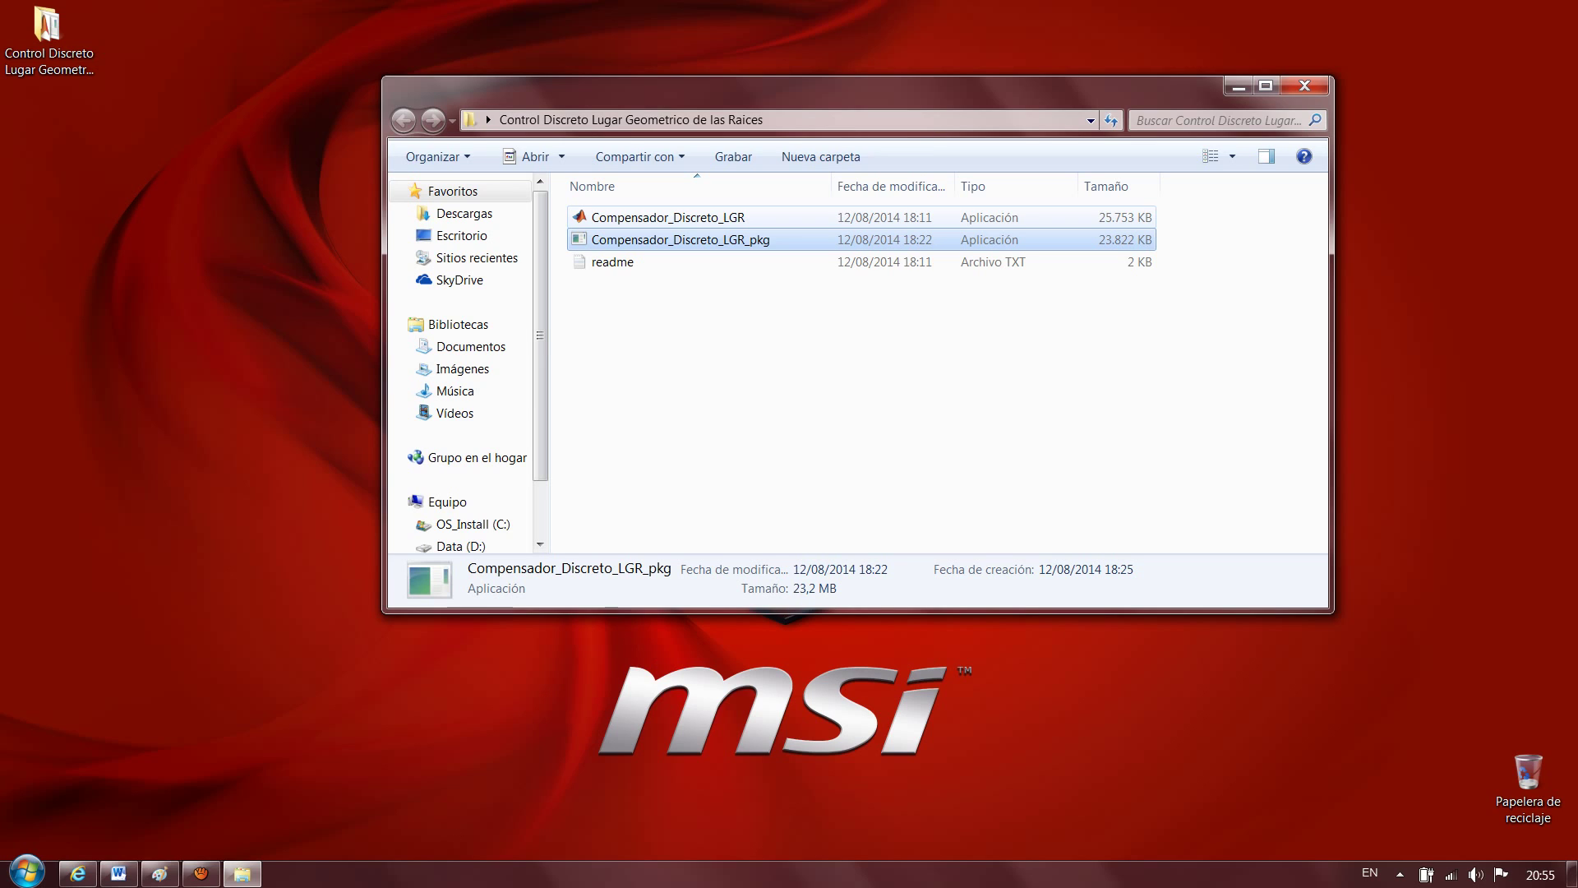
{"action": "left_click", "coordinate": [613, 262]}
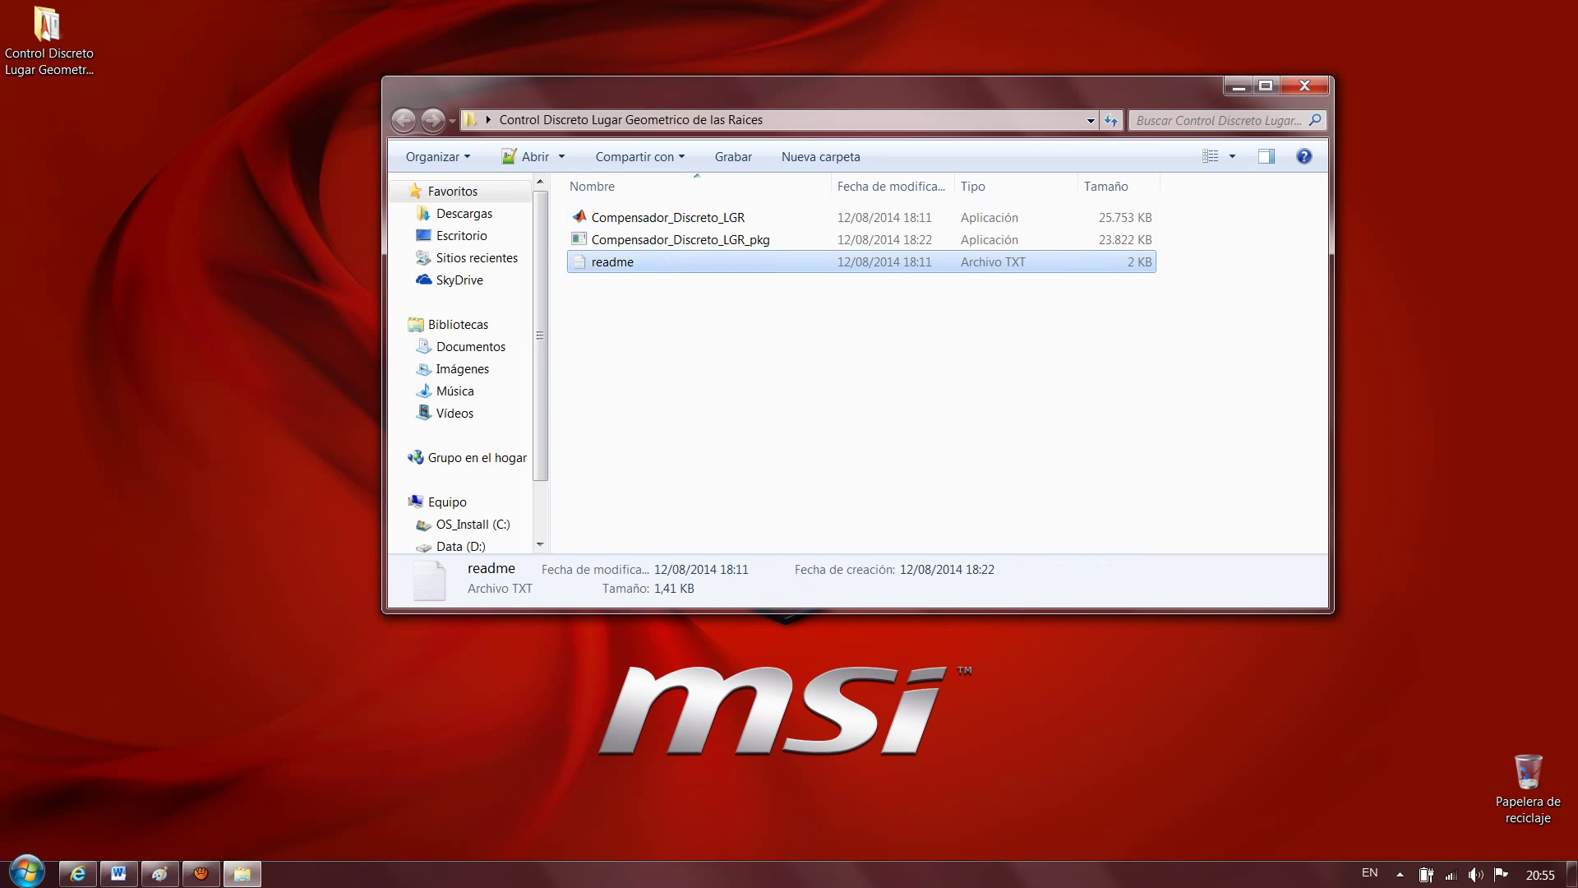
{"action": "left_click", "coordinate": [1267, 157]}
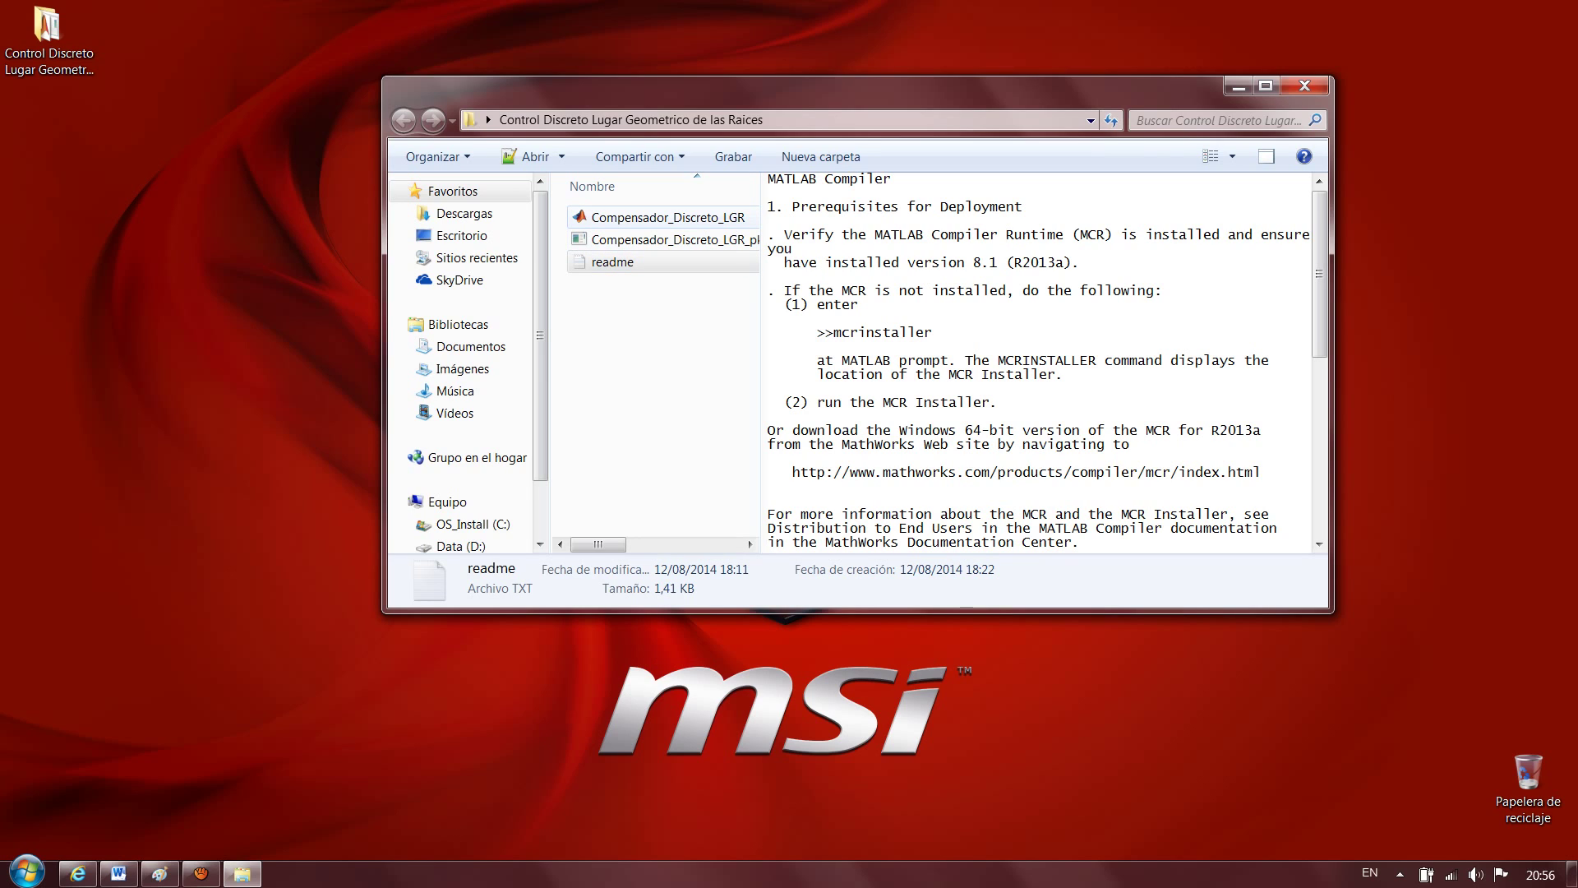
Launch the Compensador_Discreto_LGR application, reposition its console window and close the folder window
{"action": "left_click", "coordinate": [667, 218]}
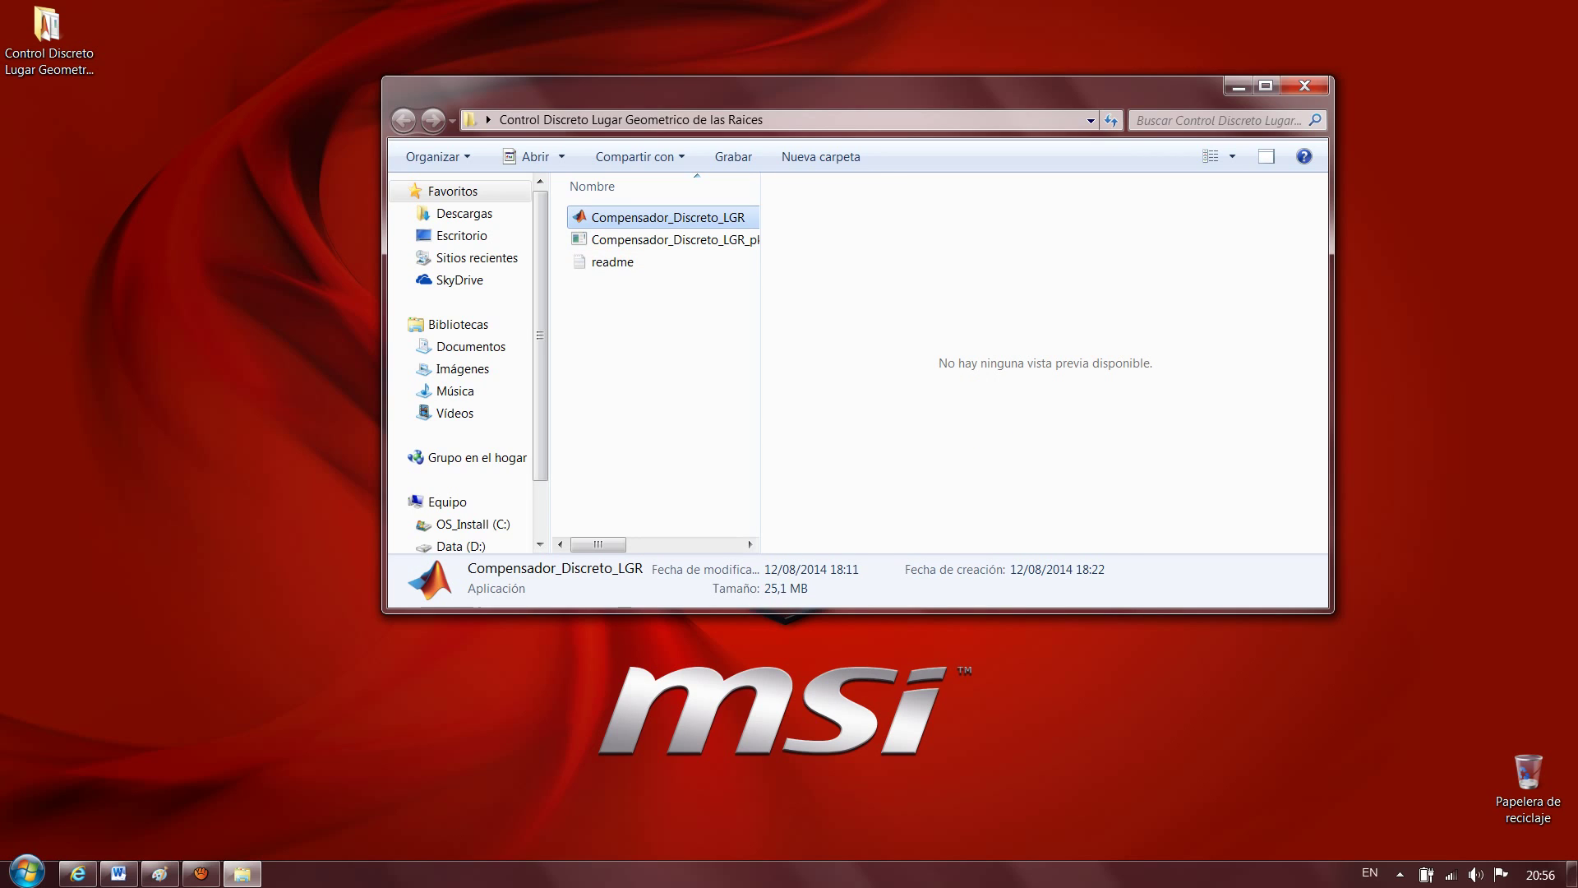
{"action": "double_click", "coordinate": [667, 218]}
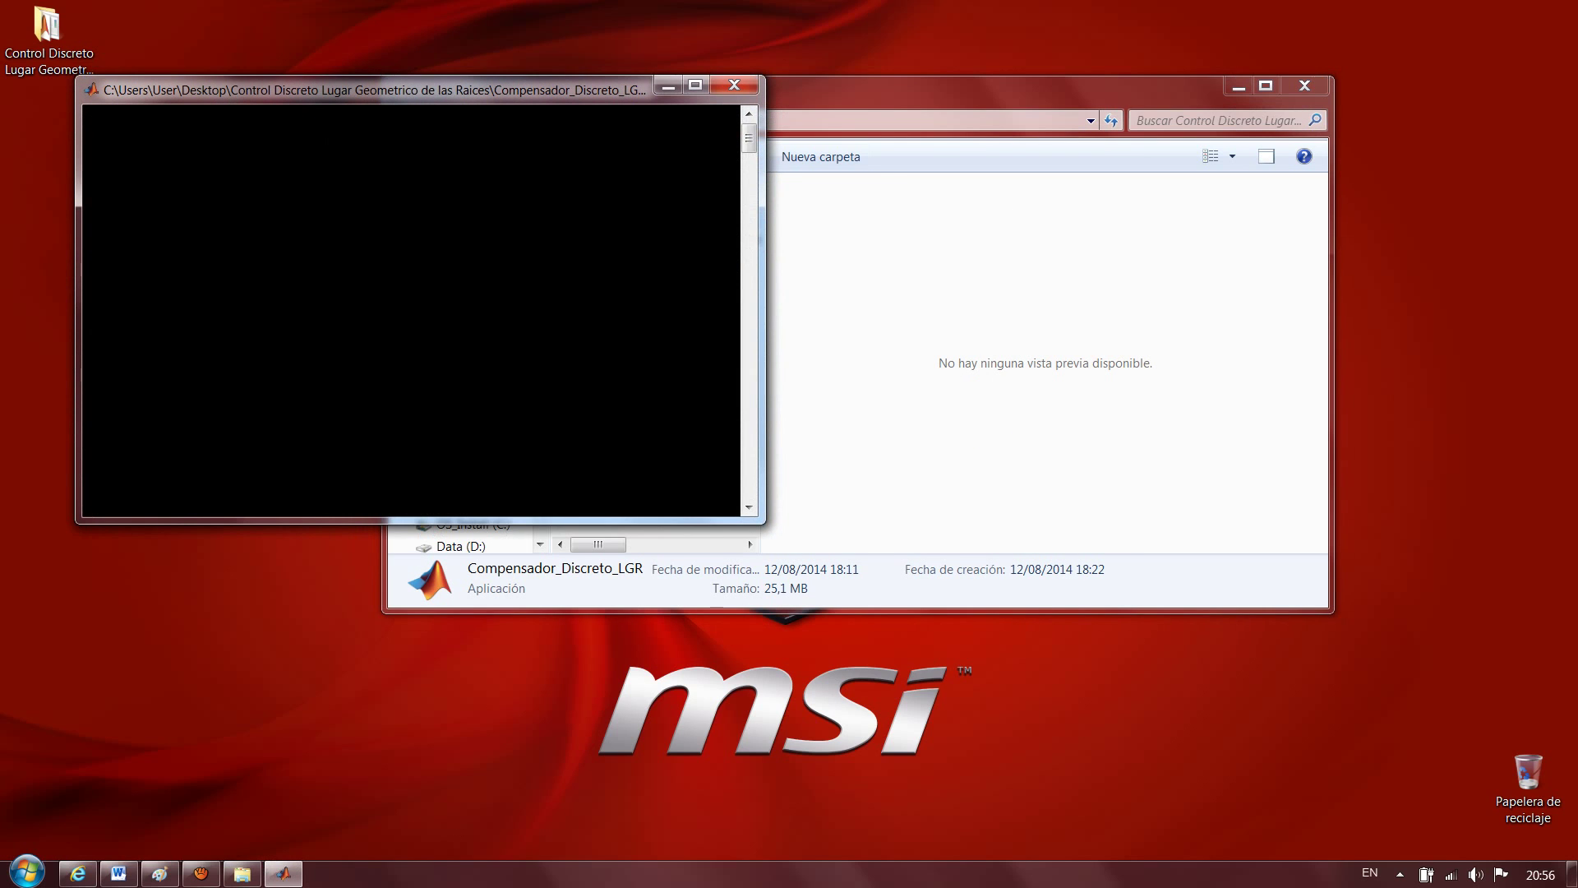
{"action": "left_click_drag", "start_coordinate": [493, 90], "coordinate": [657, 86]}
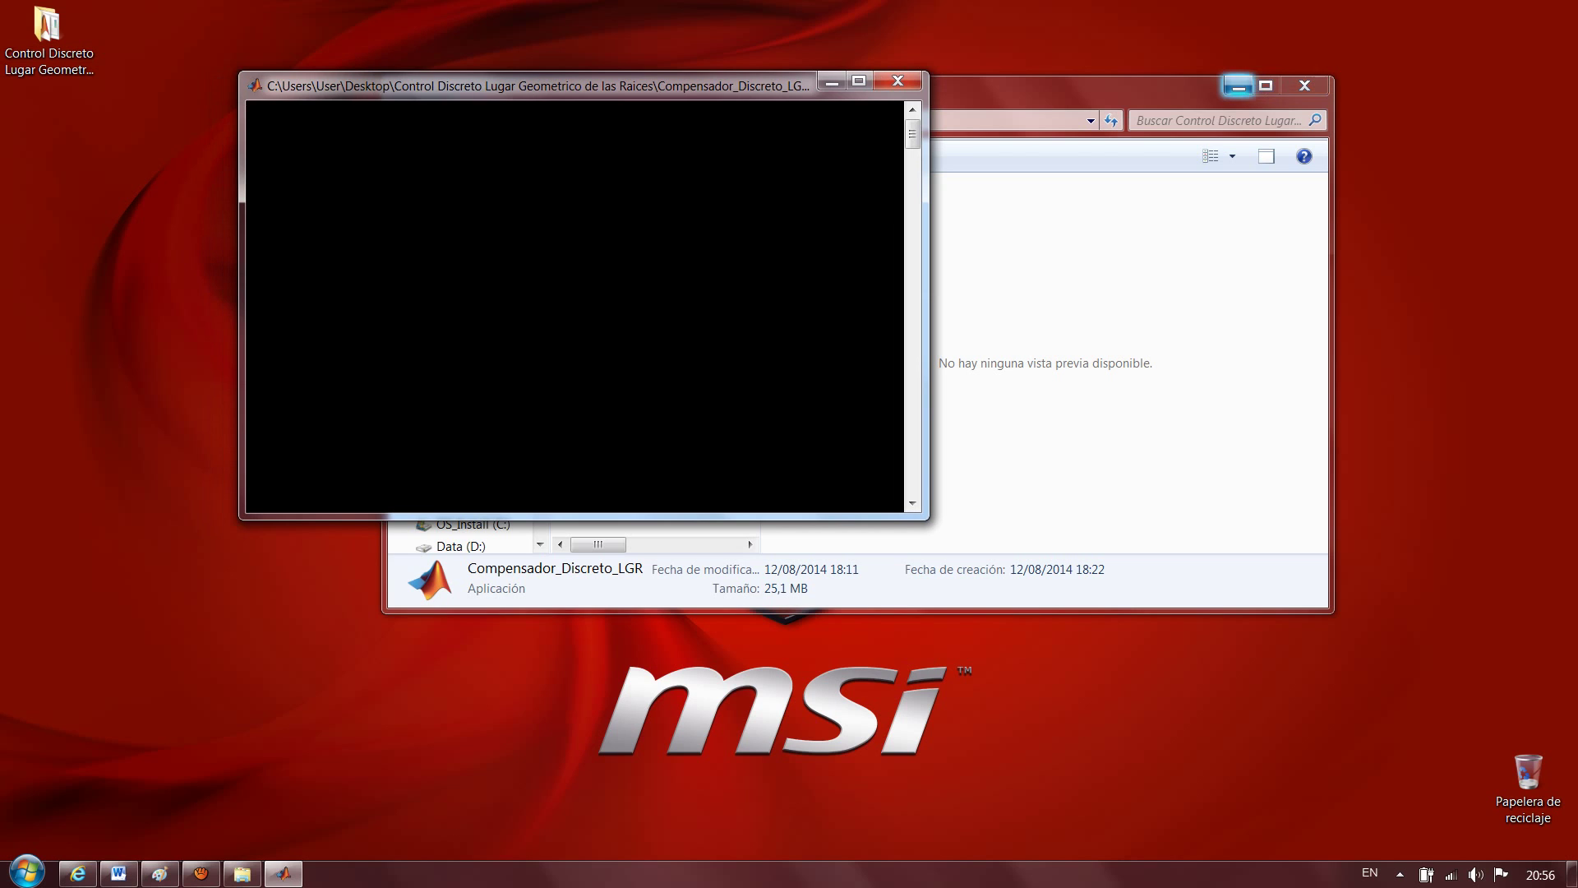
{"action": "left_click", "coordinate": [1305, 85]}
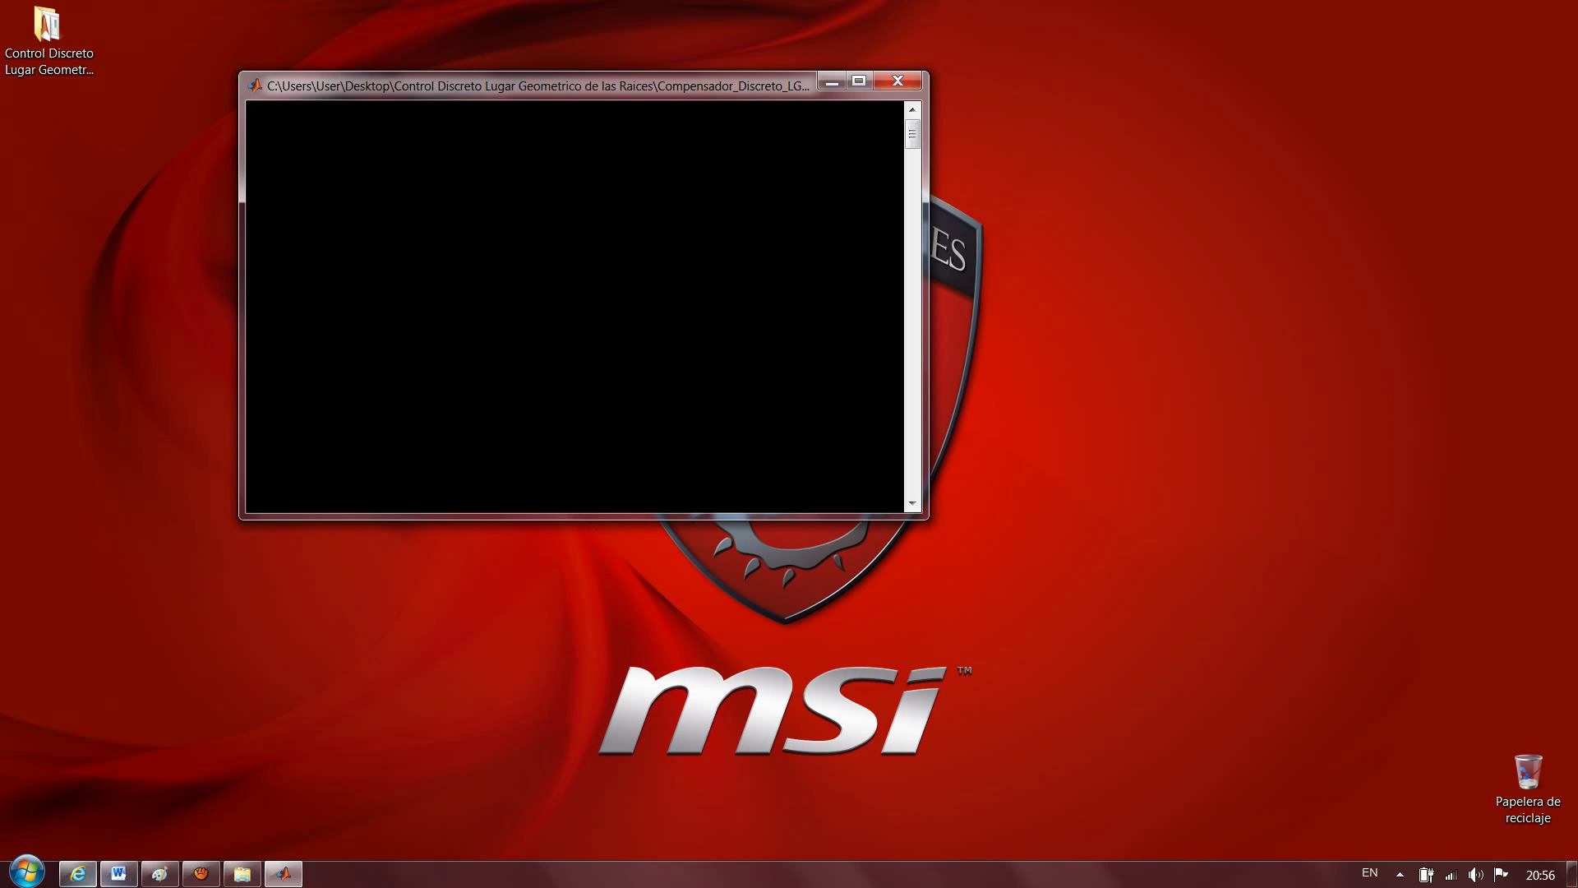
Switch to Internet Explorer, look up the R2013a (8.1) release on the MathWorks MATLAB Compiler Runtime page, and close the browser
{"action": "left_click", "coordinate": [78, 872]}
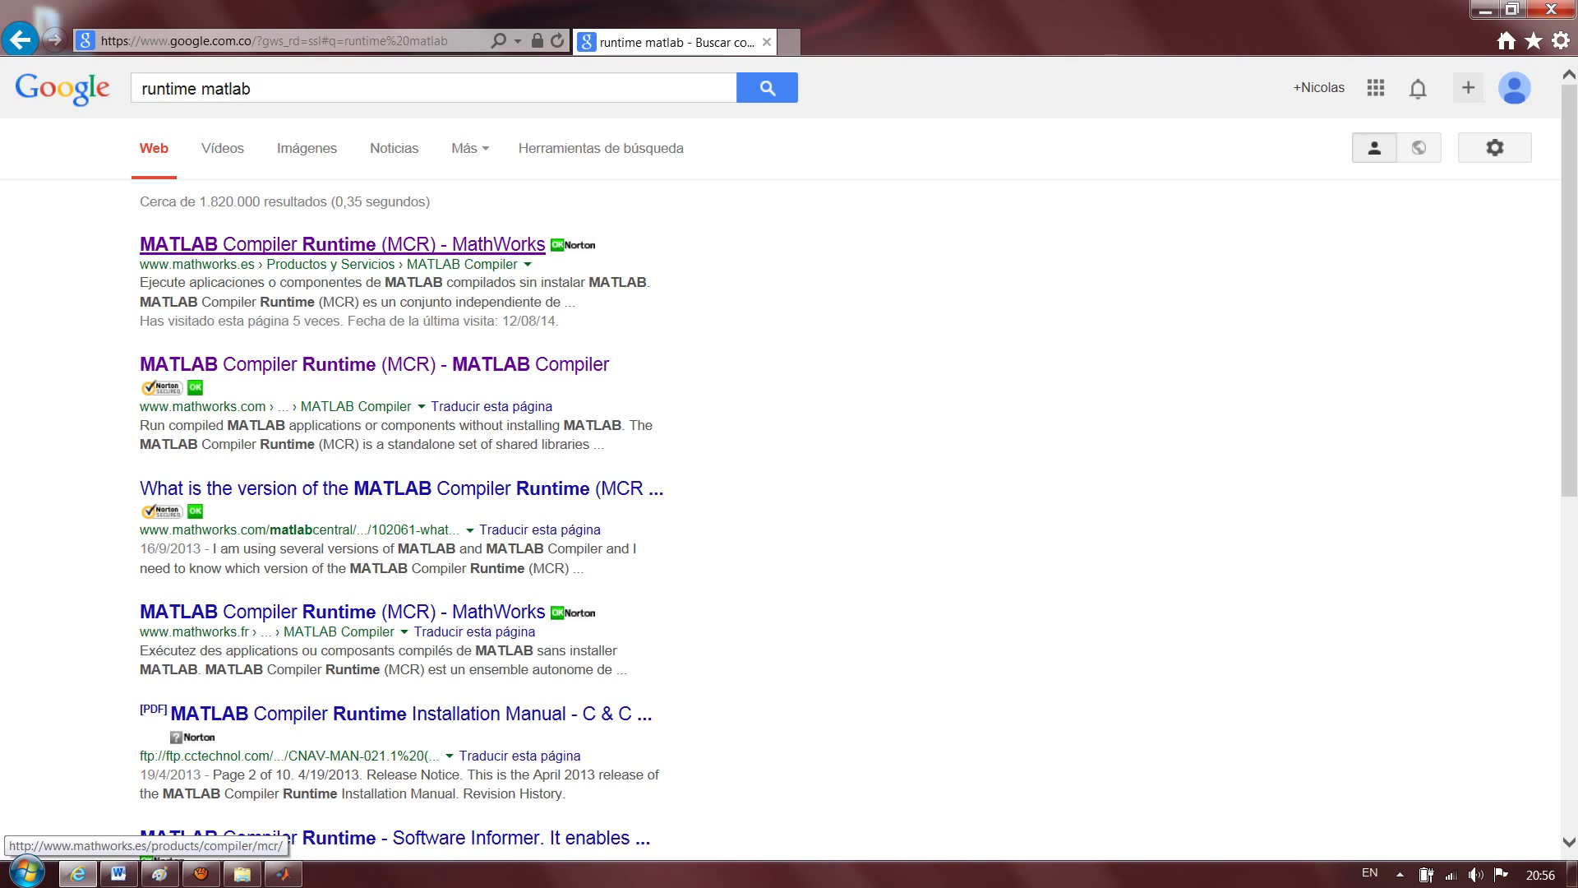
{"action": "left_click", "coordinate": [345, 244]}
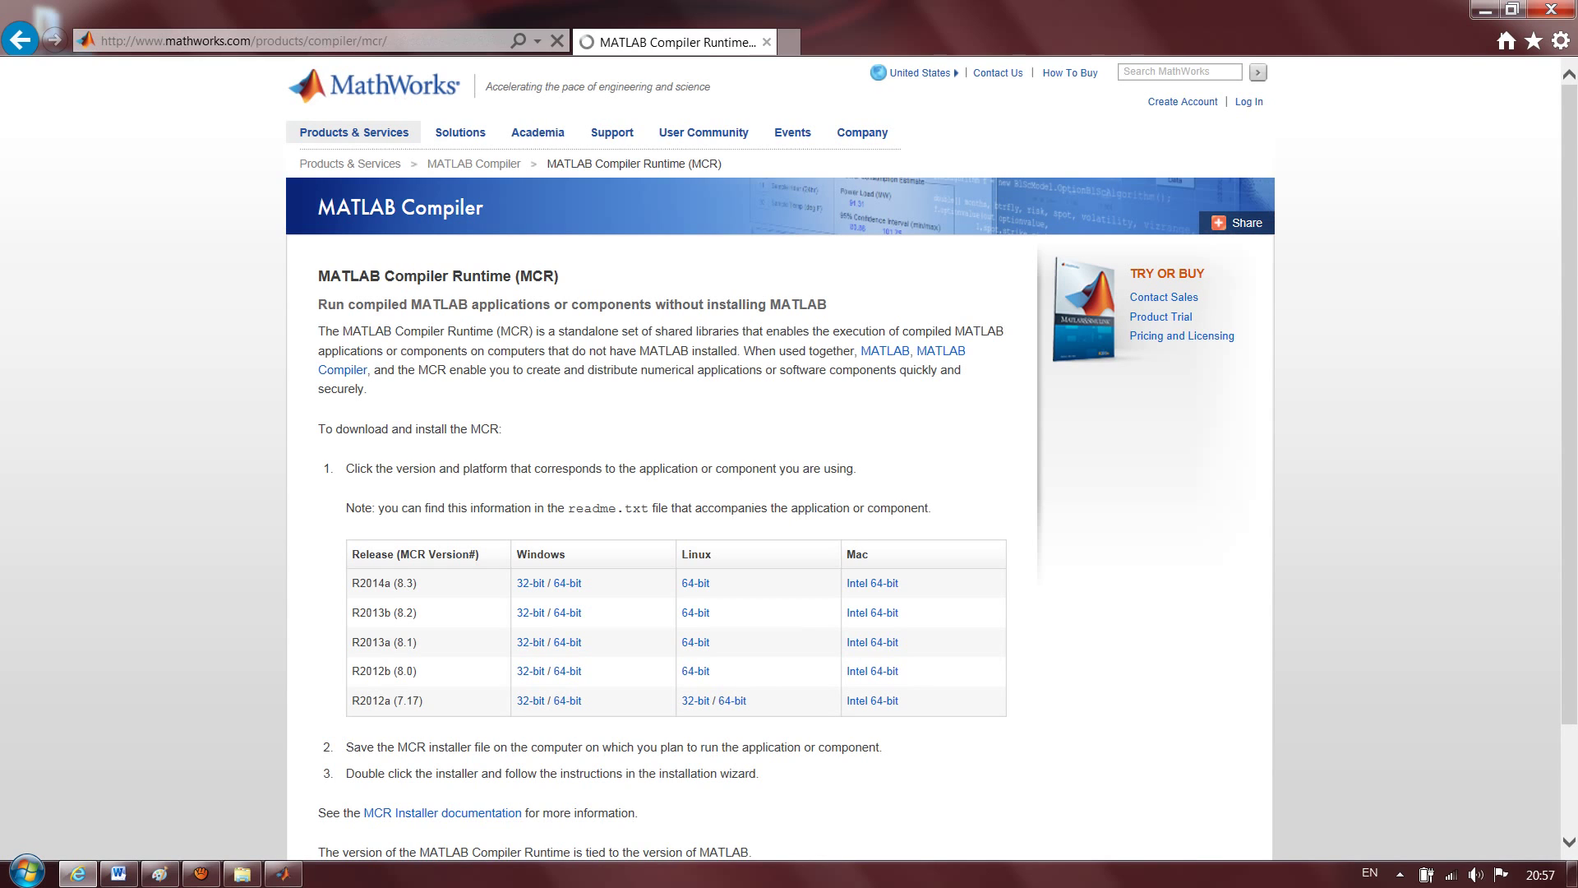
{"action": "scroll", "coordinate": [789, 457], "scroll_direction": "down", "scroll_amount": 3}
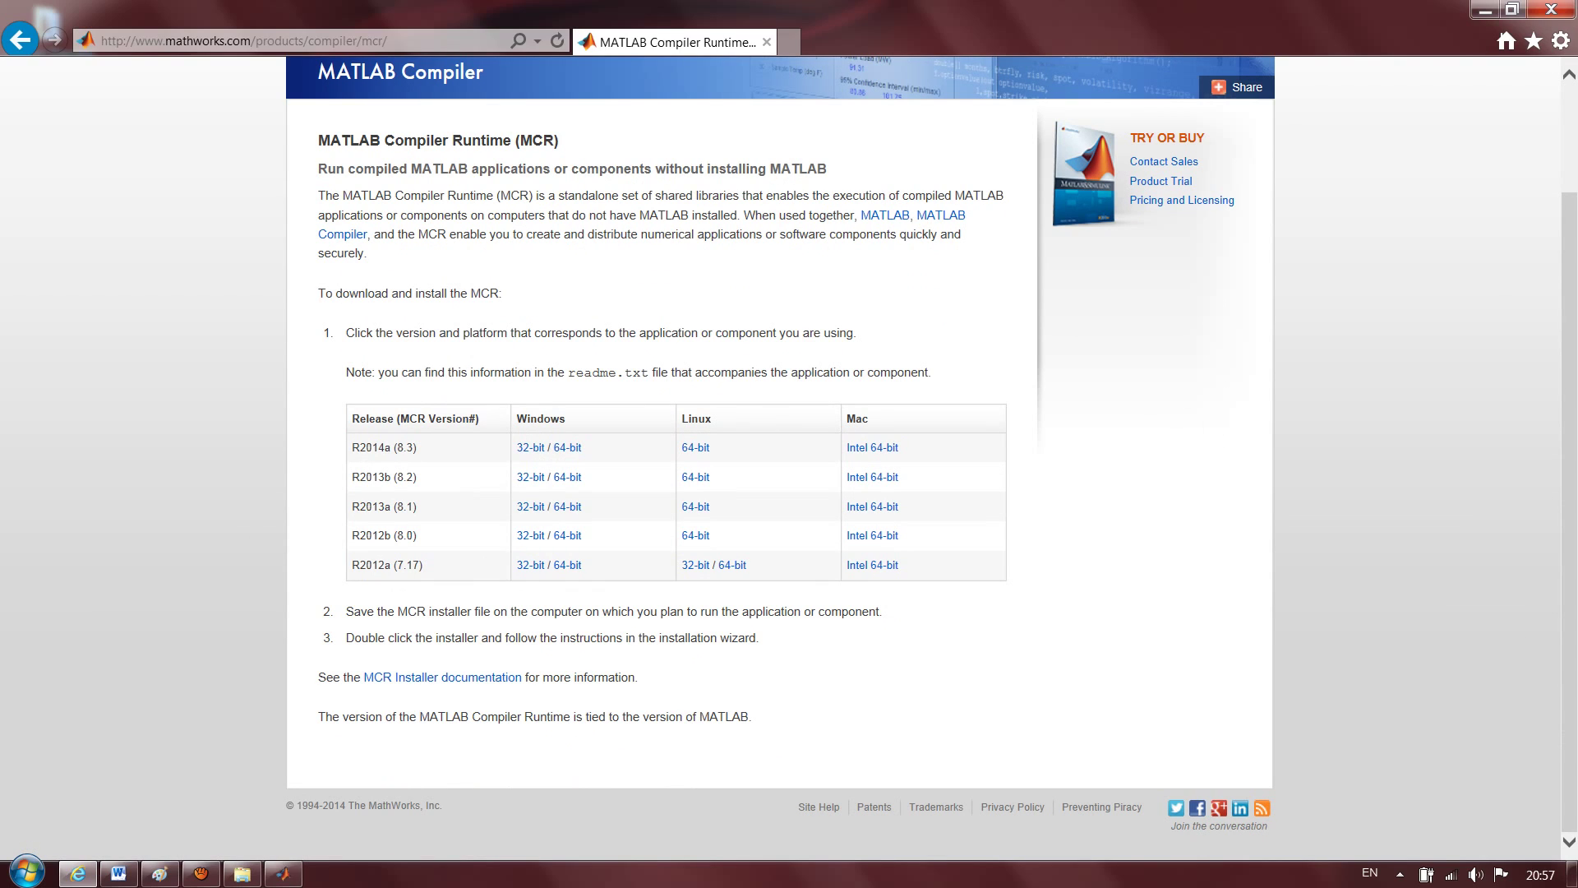
{"action": "left_click_drag", "start_coordinate": [352, 507], "coordinate": [417, 507]}
{"action": "left_click", "coordinate": [767, 42]}
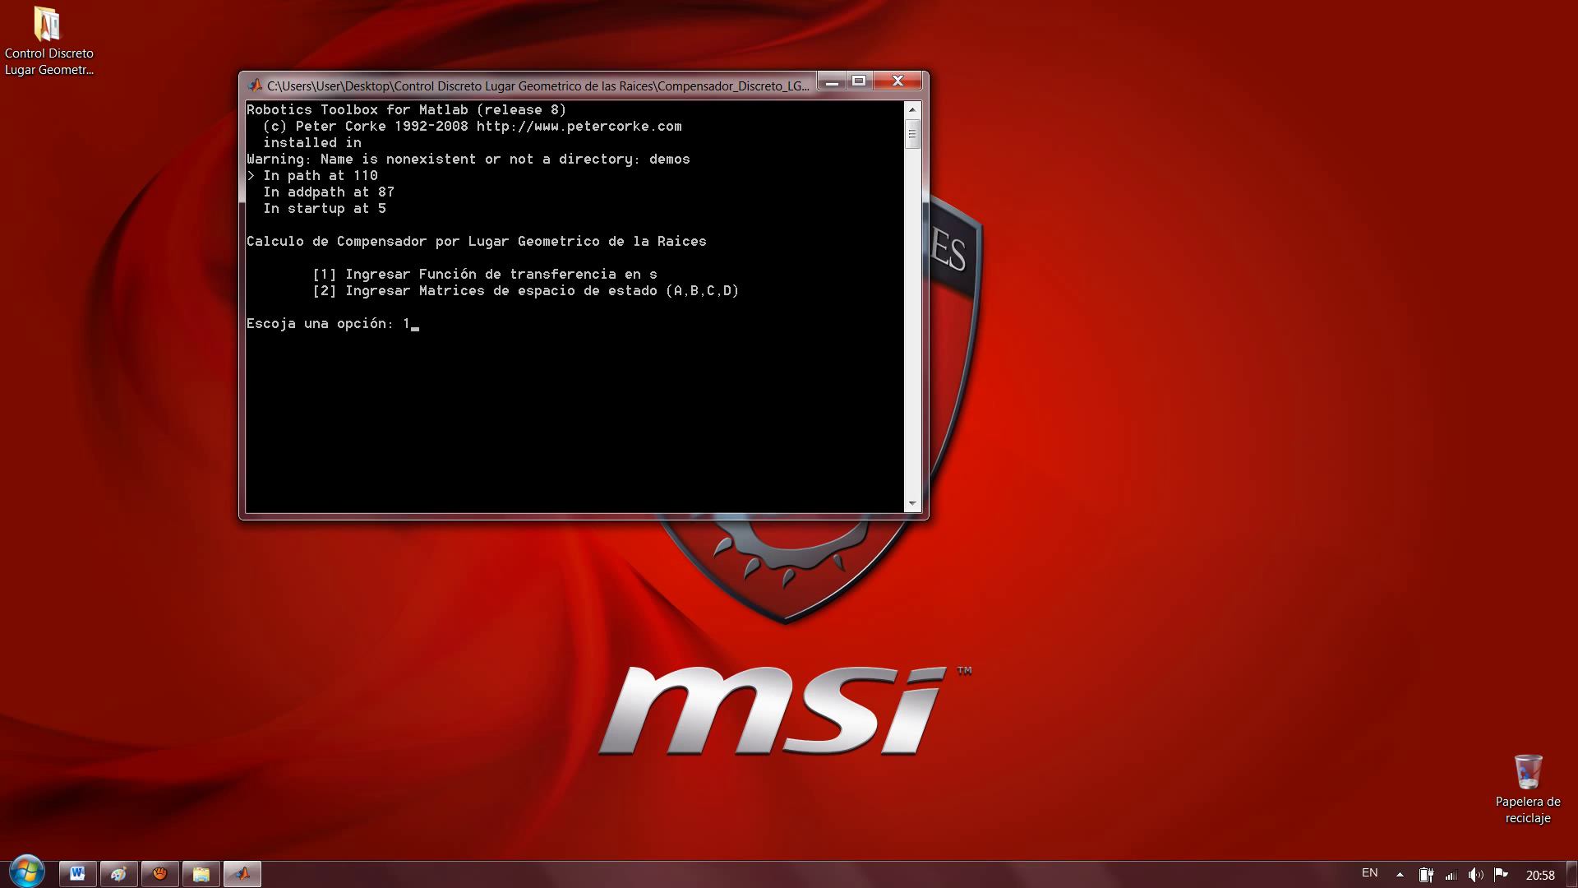
Choose option 1 to enter a transfer function in s and option 0 to give it as FT
{"action": "key", "text": "Return"}
{"action": "type", "text": "0-FT, 1-num y den : 0"}
{"action": "key", "text": "Return"}
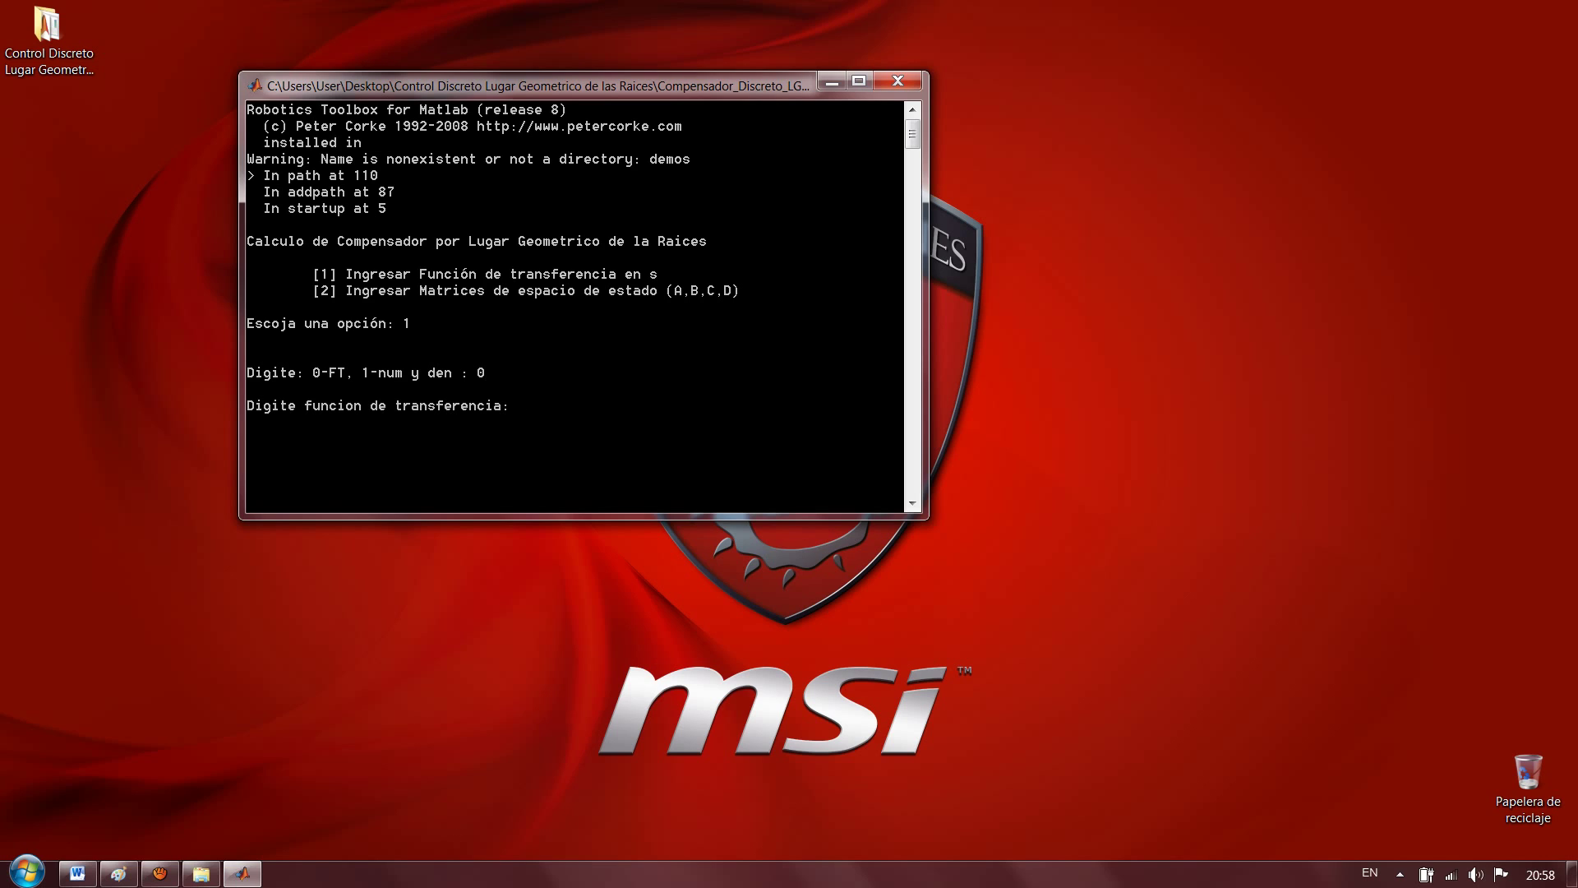
Enter the plant transfer function (0.5*s+12)/(s^2+35*s+89)
{"action": "type", "text": "()/()"}
{"action": "key", "text": "Left"}
{"action": "key", "text": "Left"}
{"action": "key", "text": "Left"}
{"action": "type", "text": "0.5*s+12)/(s^2+35*s+89"}
{"action": "key", "text": "Return"}
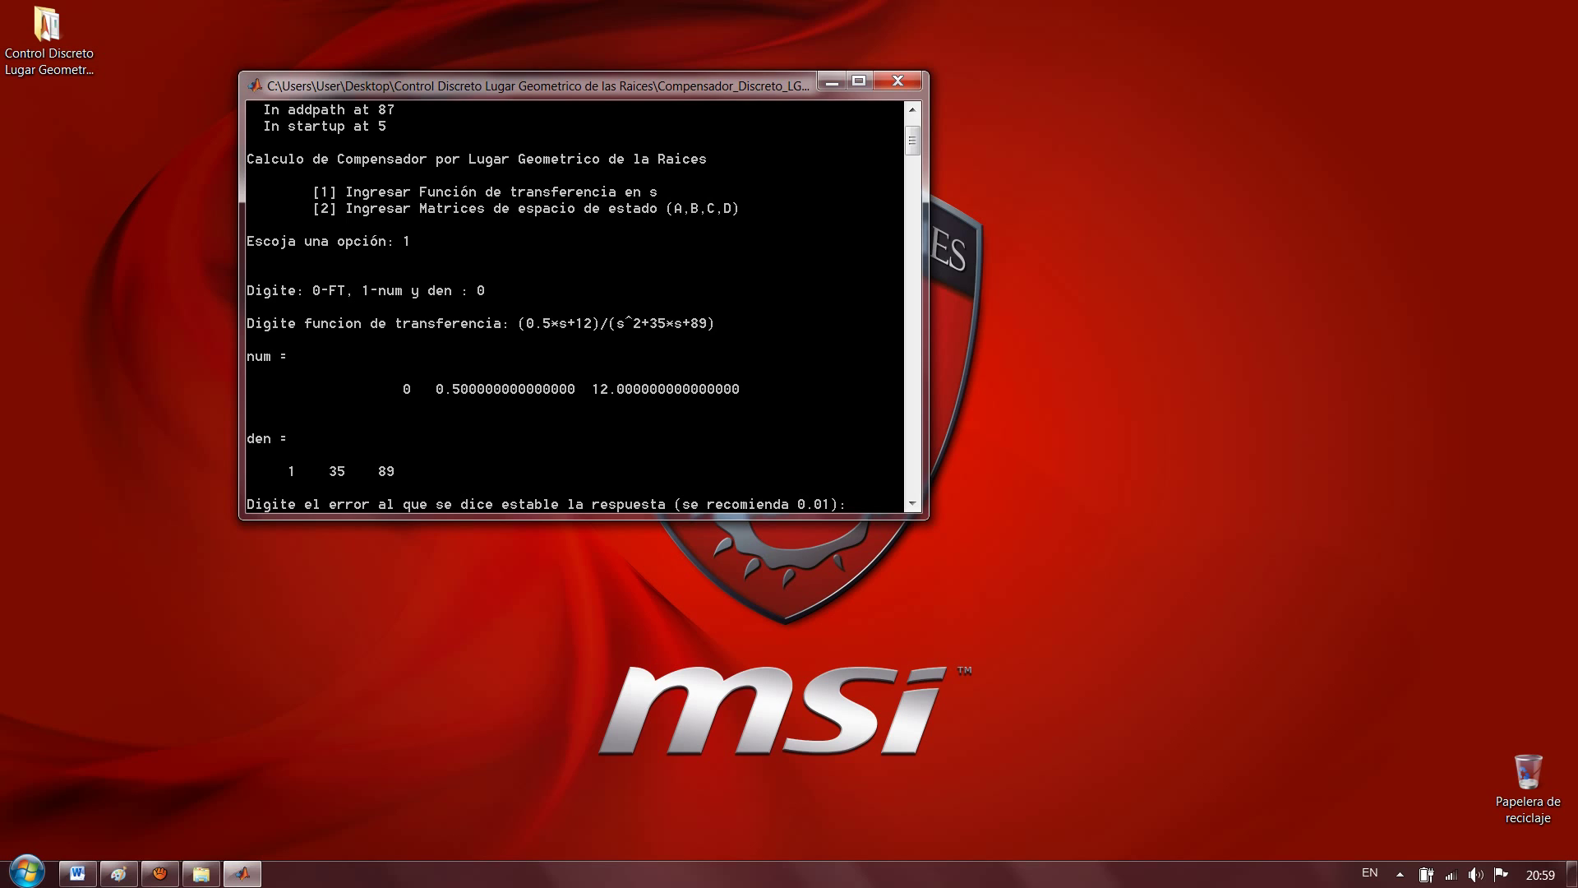
Switch to Paint, brush the error tolerance lines and an arrow at the peak onto the step-response graph, and return to the console
{"action": "left_click", "coordinate": [119, 873]}
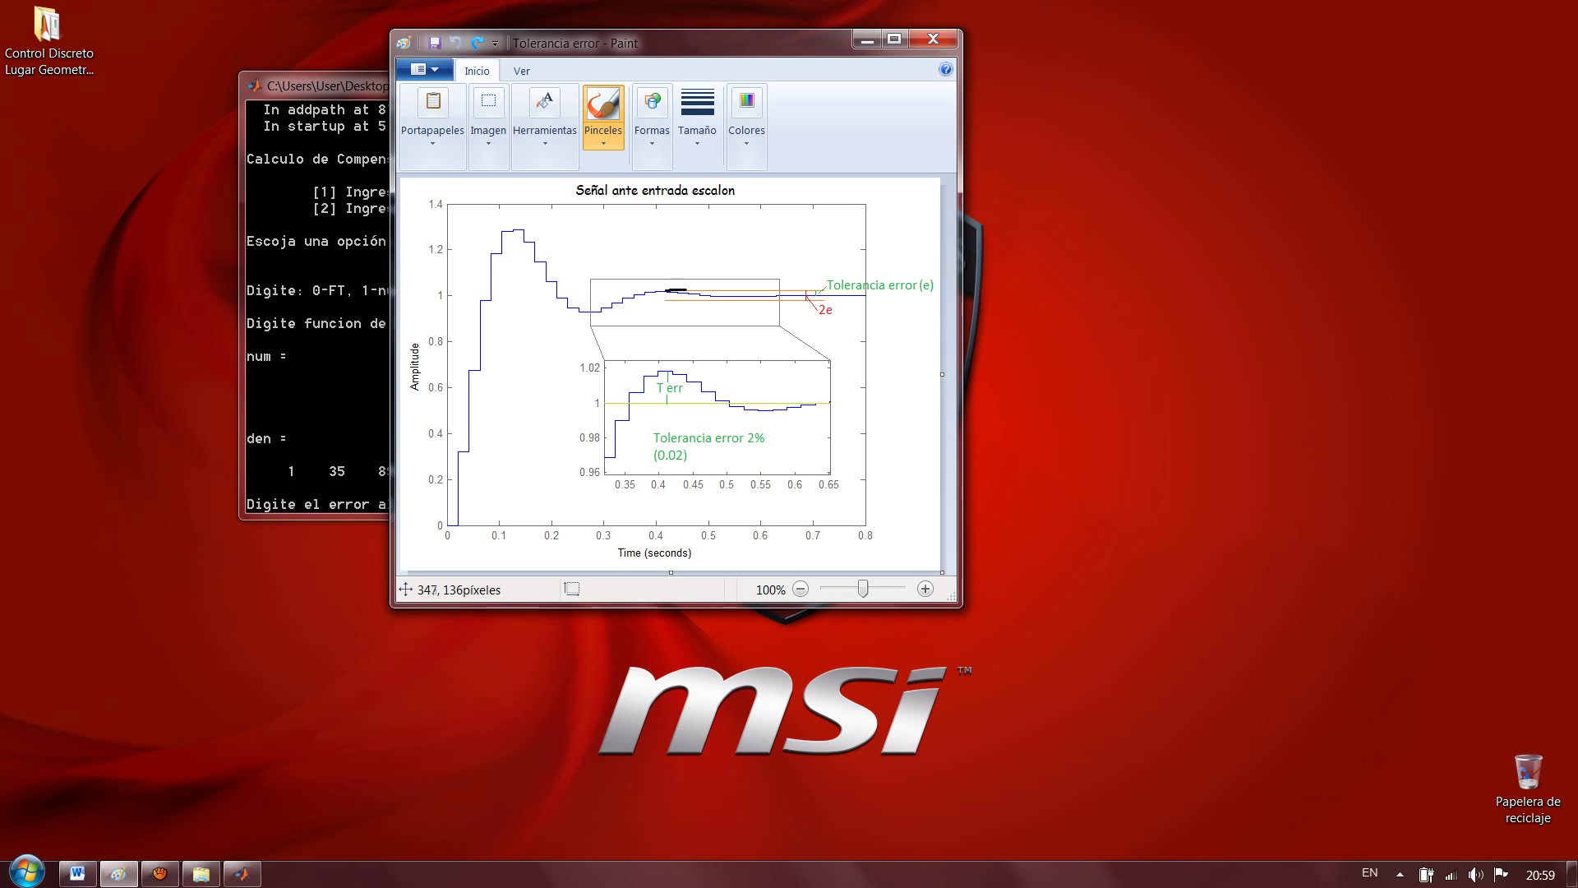
{"action": "left_click_drag", "start_coordinate": [666, 290], "coordinate": [682, 296]}
{"action": "mouse_move", "coordinate": [664, 371]}
{"action": "left_mouse_down"}
{"action": "mouse_move", "coordinate": [738, 370]}
{"action": "mouse_move", "coordinate": [678, 405]}
{"action": "mouse_move", "coordinate": [741, 403]}
{"action": "mouse_move", "coordinate": [708, 433]}
{"action": "mouse_move", "coordinate": [744, 435]}
{"action": "left_mouse_up"}
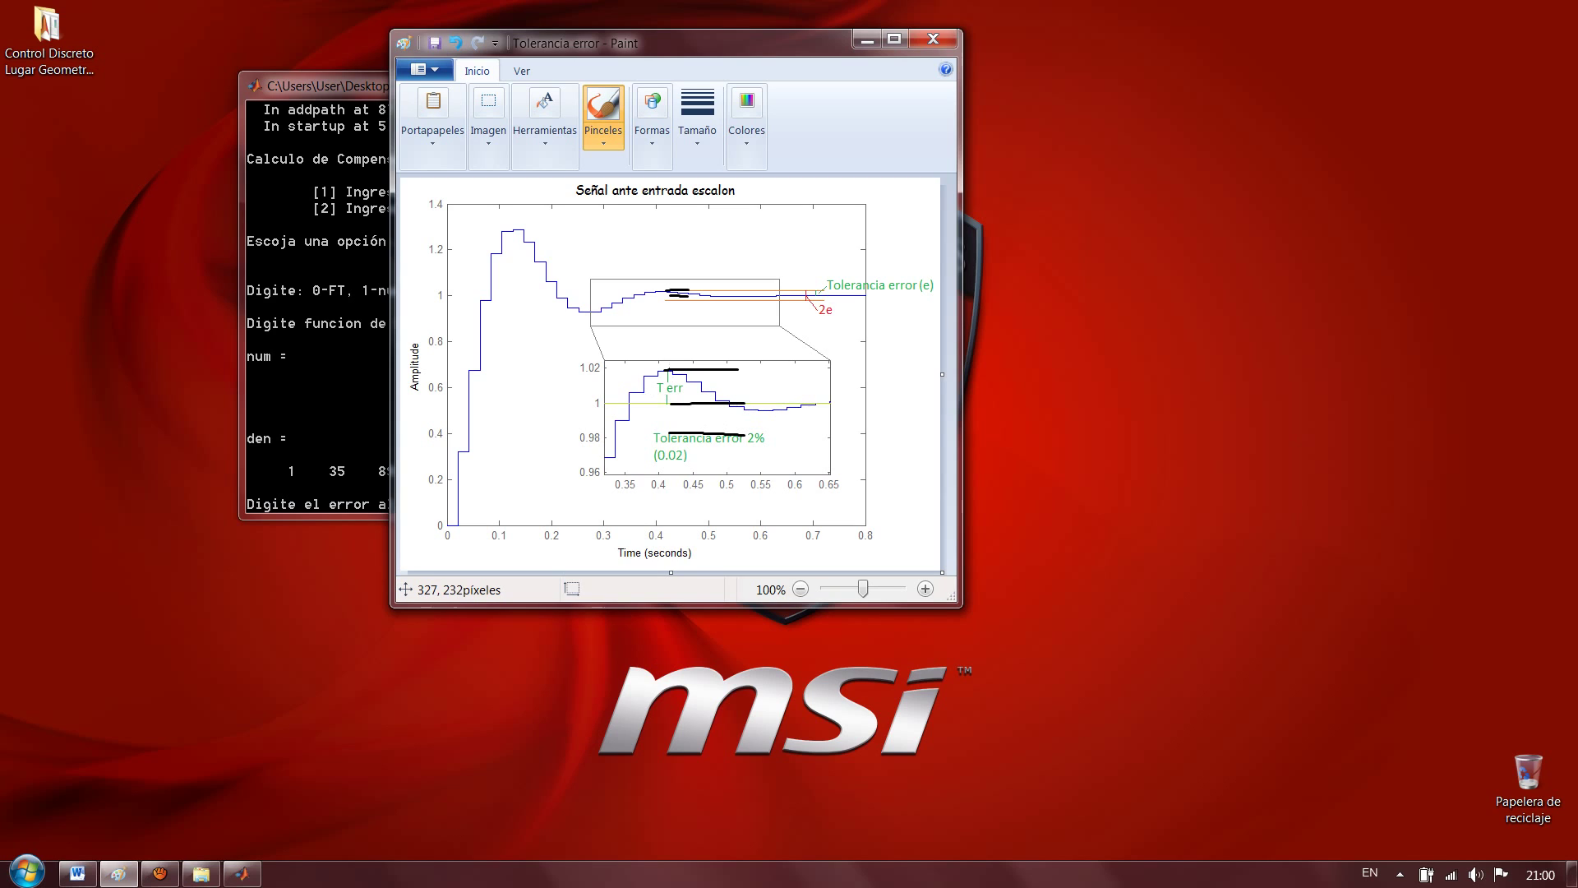
{"action": "left_click_drag", "start_coordinate": [666, 349], "coordinate": [666, 367]}
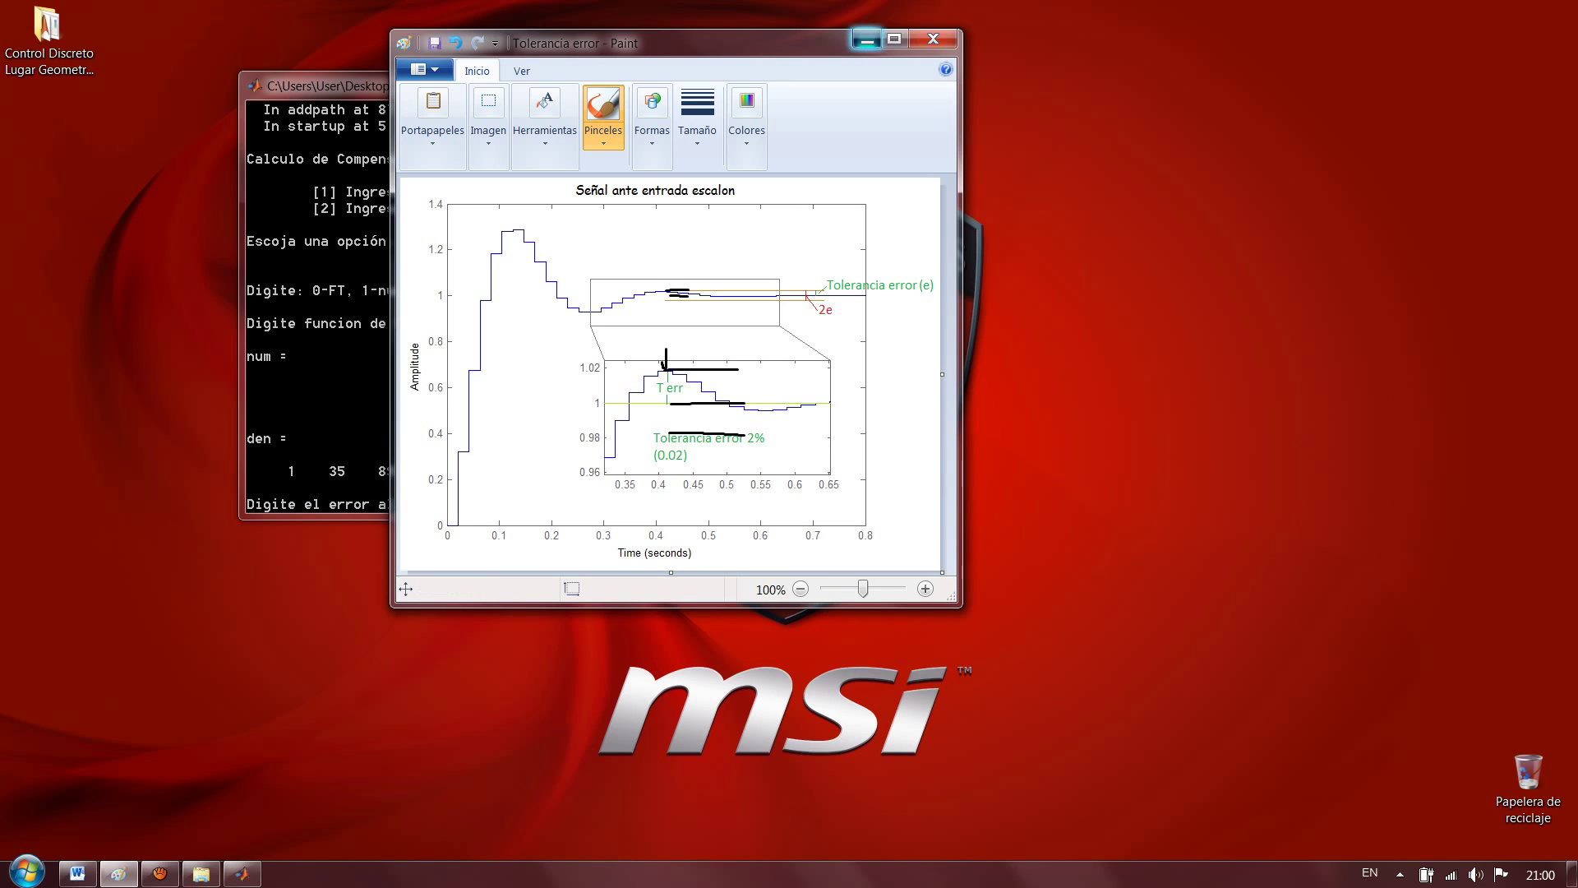
{"action": "left_click", "coordinate": [867, 38]}
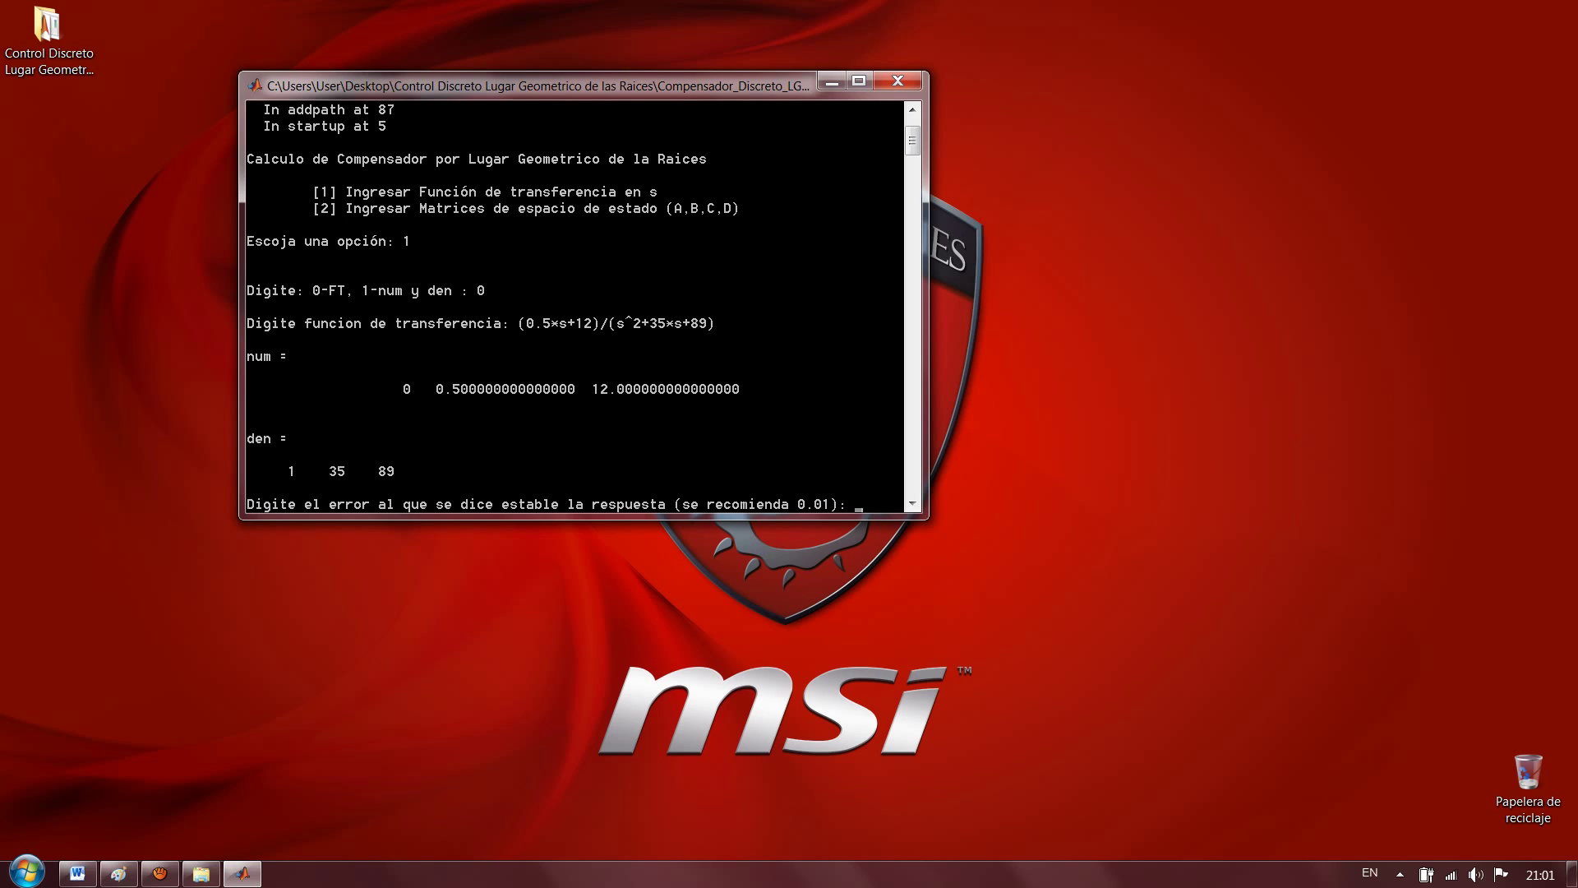
Set the plant's stable-response error to 0.01 and keep ts as its settling time
{"action": "type", "text": "0.01"}
{"action": "key", "text": "Return"}
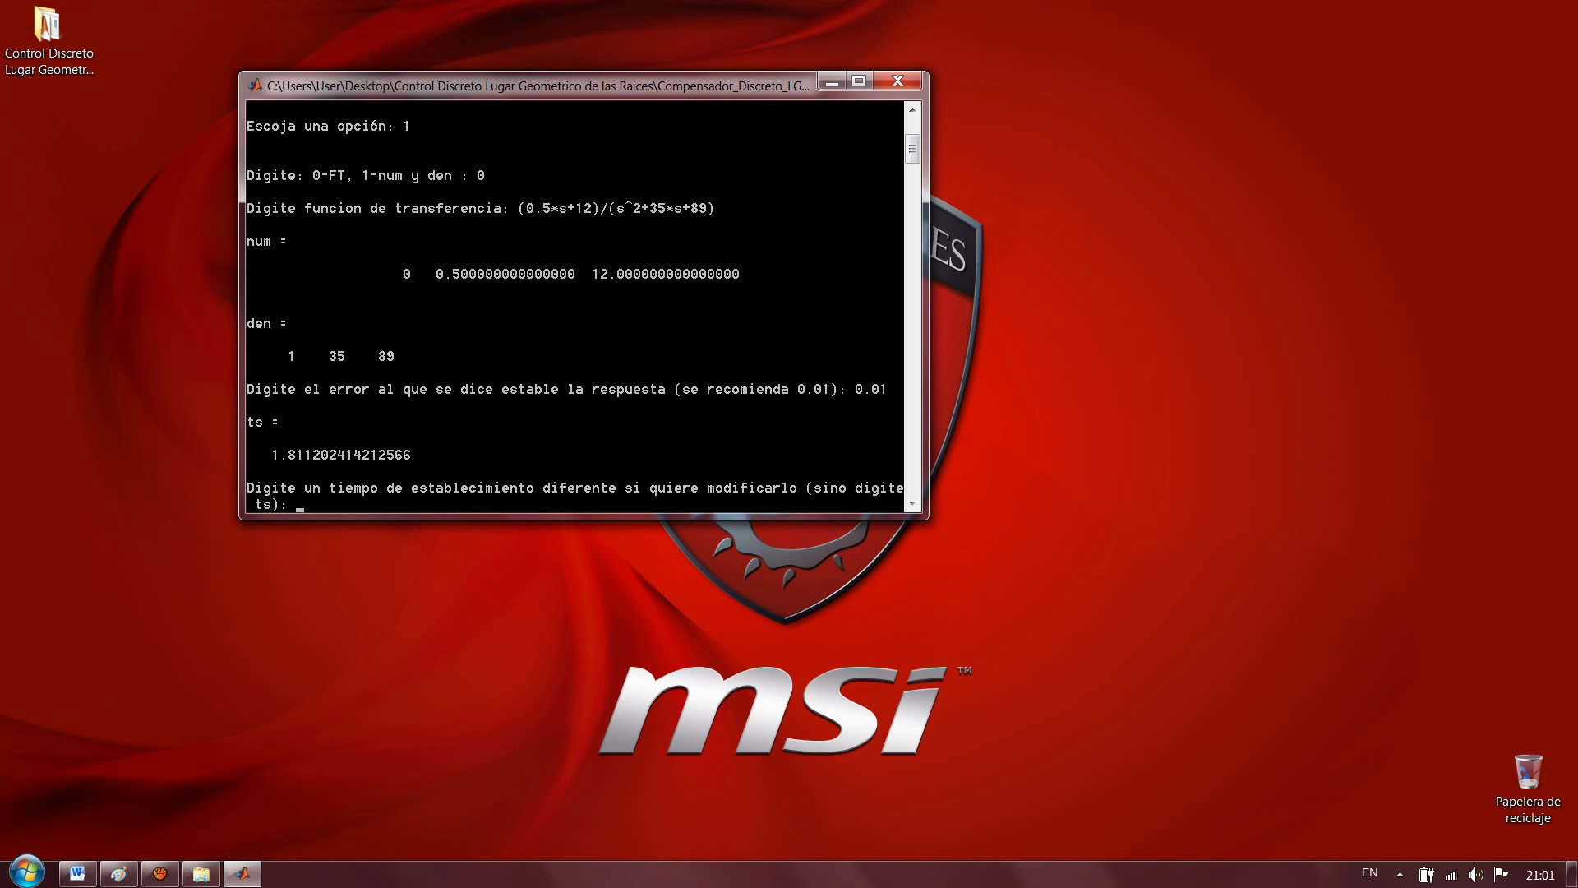
{"action": "type", "text": "ts"}
{"action": "key", "text": "Return"}
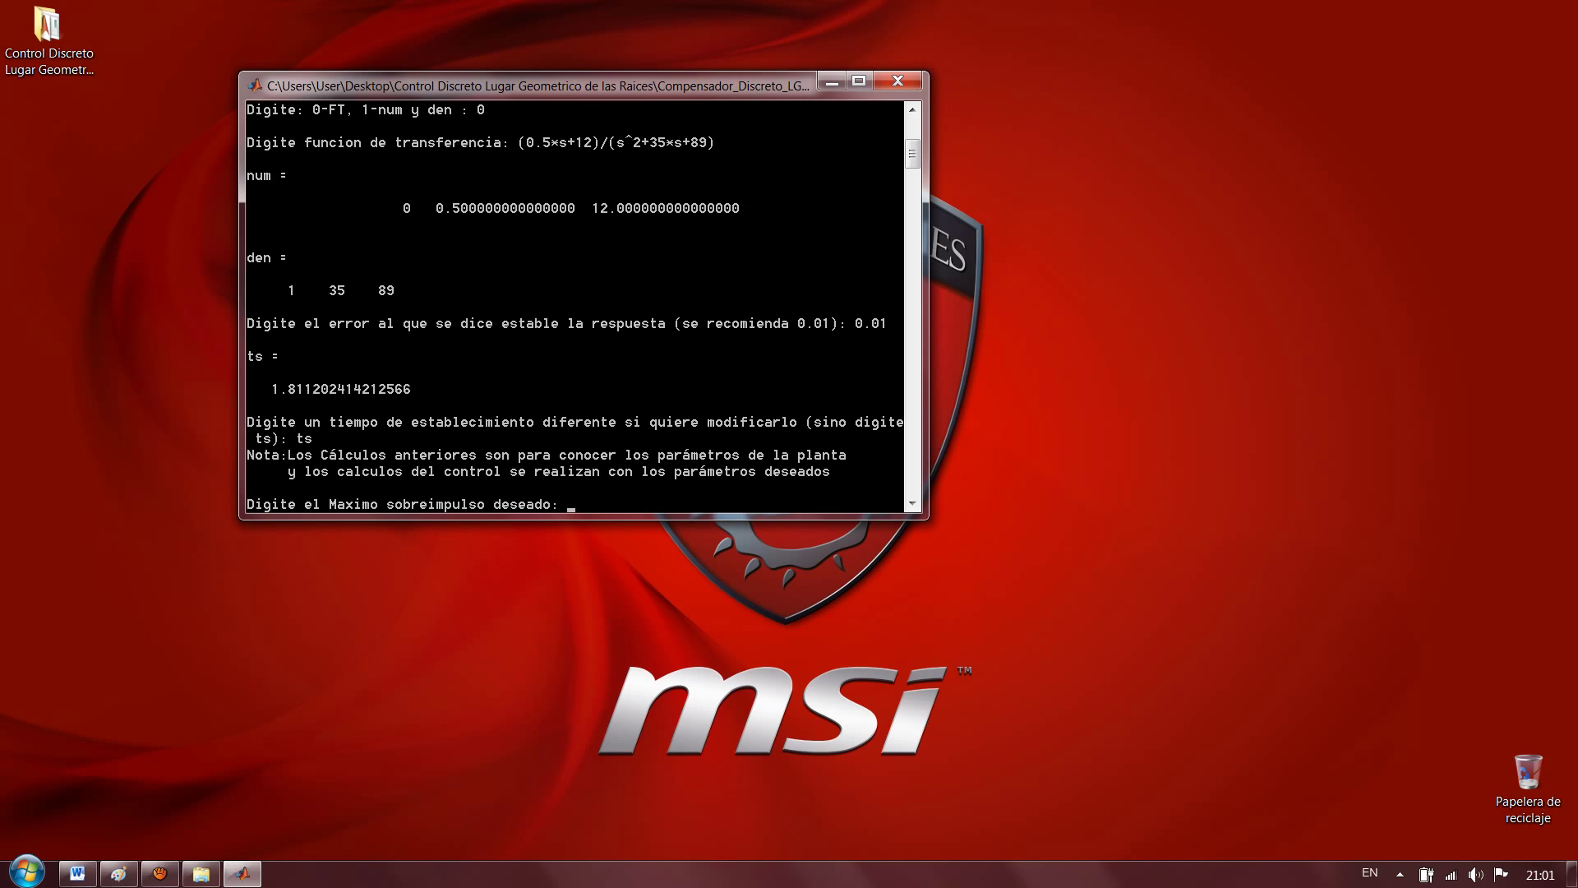
Enter the desired response parameters: maximum overshoot 0.25, damping ratio Zi and settling time 1.4
{"action": "type", "text": "0.25"}
{"action": "key", "text": "Return"}
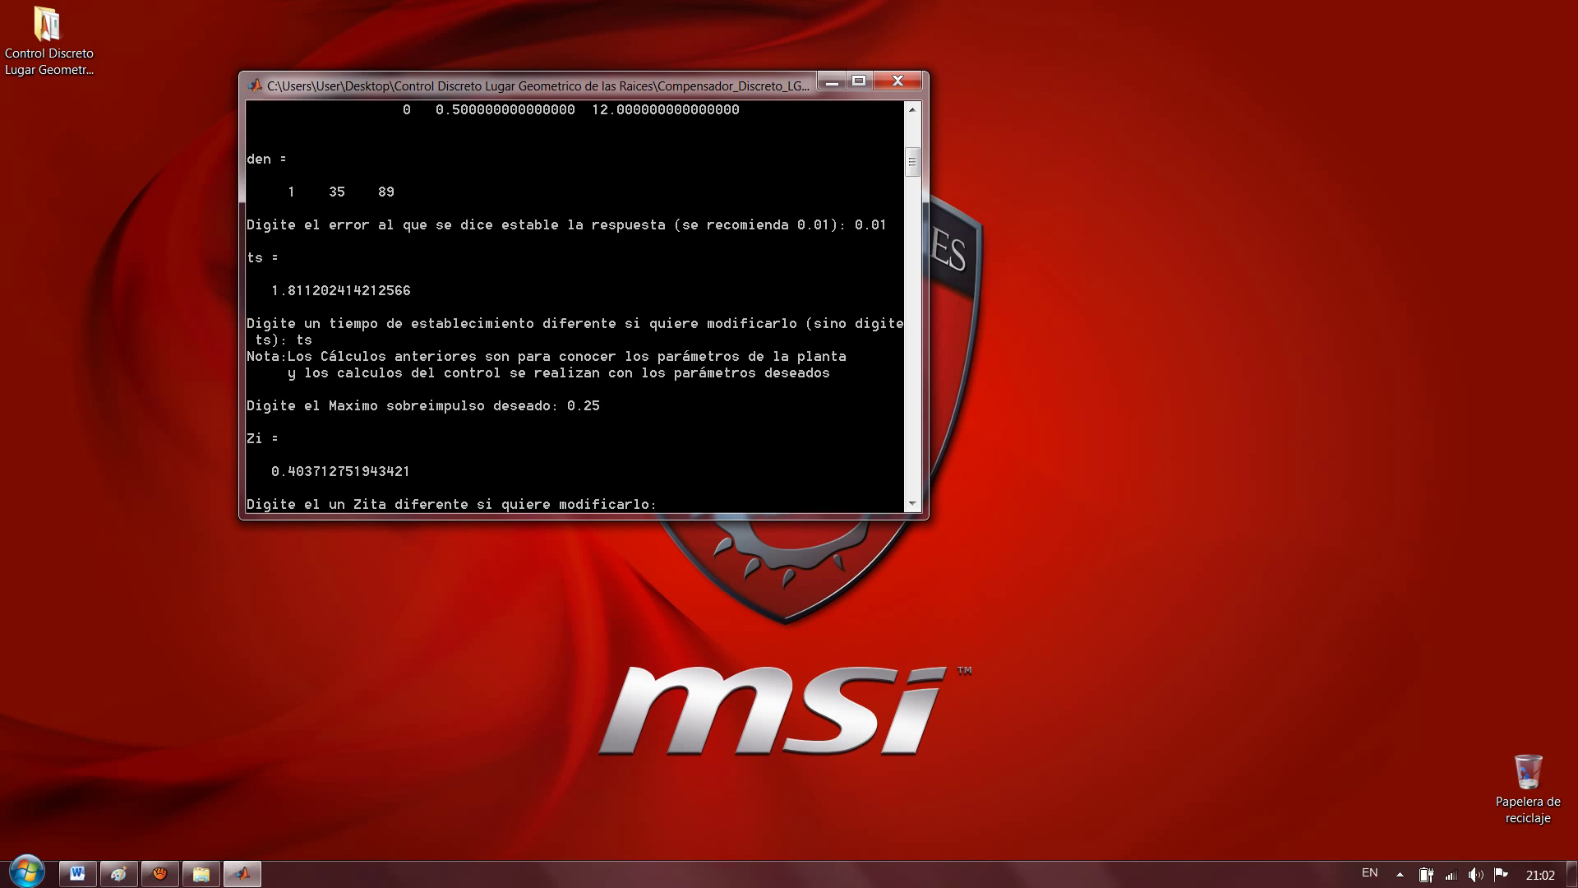
{"action": "type", "text": "1.5"}
{"action": "key", "text": "BackSpace"}
{"action": "type", "text": "Zi"}
{"action": "key", "text": "Return"}
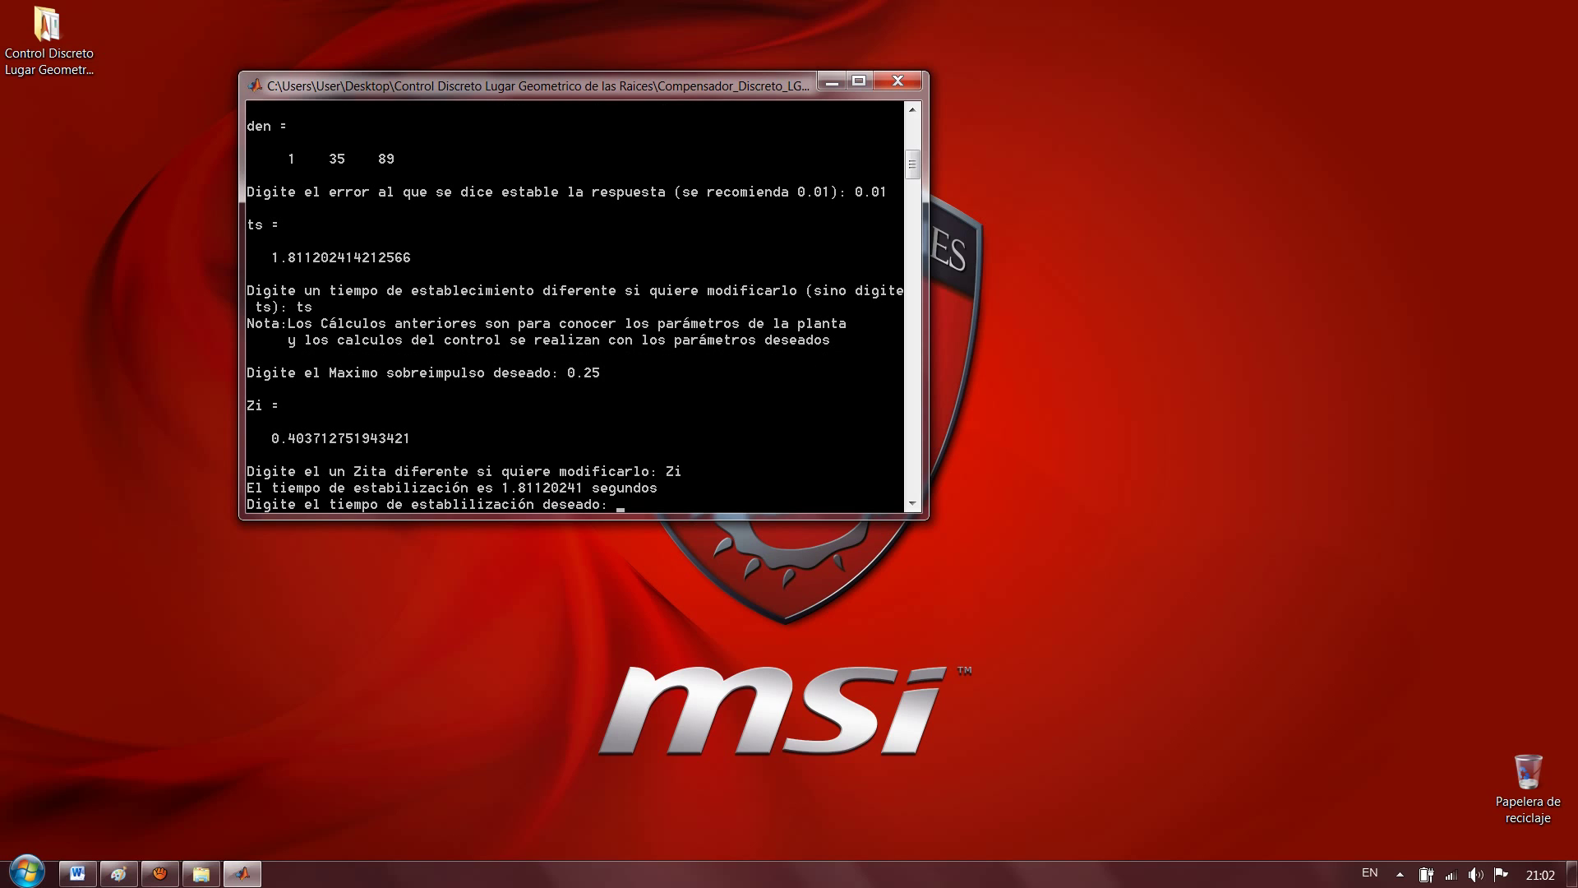
{"action": "type", "text": "1.4"}
{"action": "key", "text": "Return"}
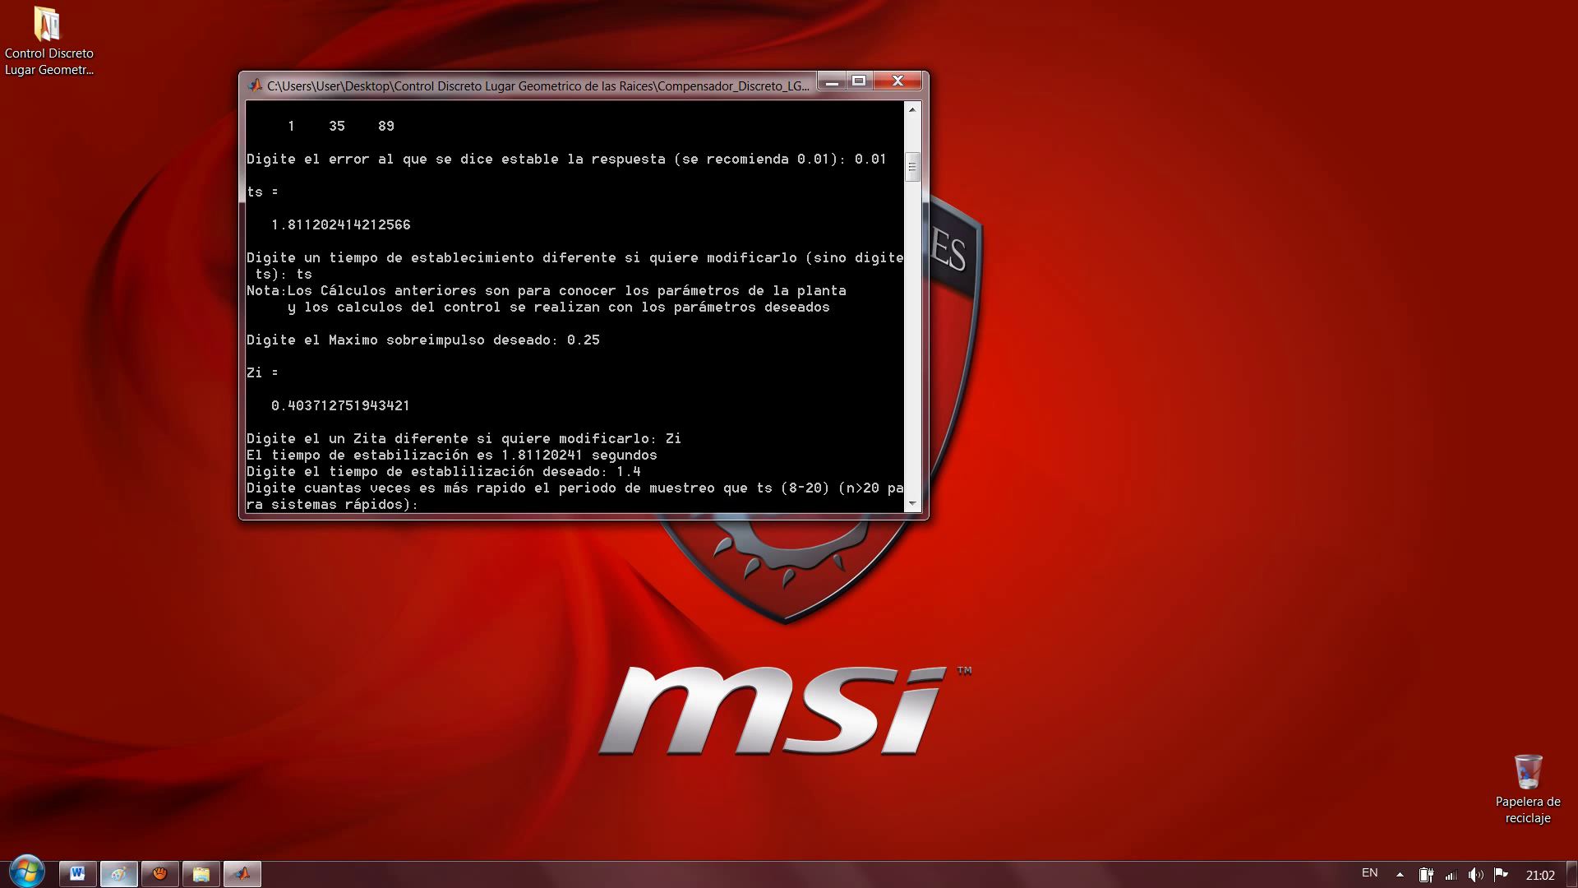
Switch to Paint, mark the response's starting point and its settling point on the graph, and return to the console
{"action": "left_click", "coordinate": [118, 873]}
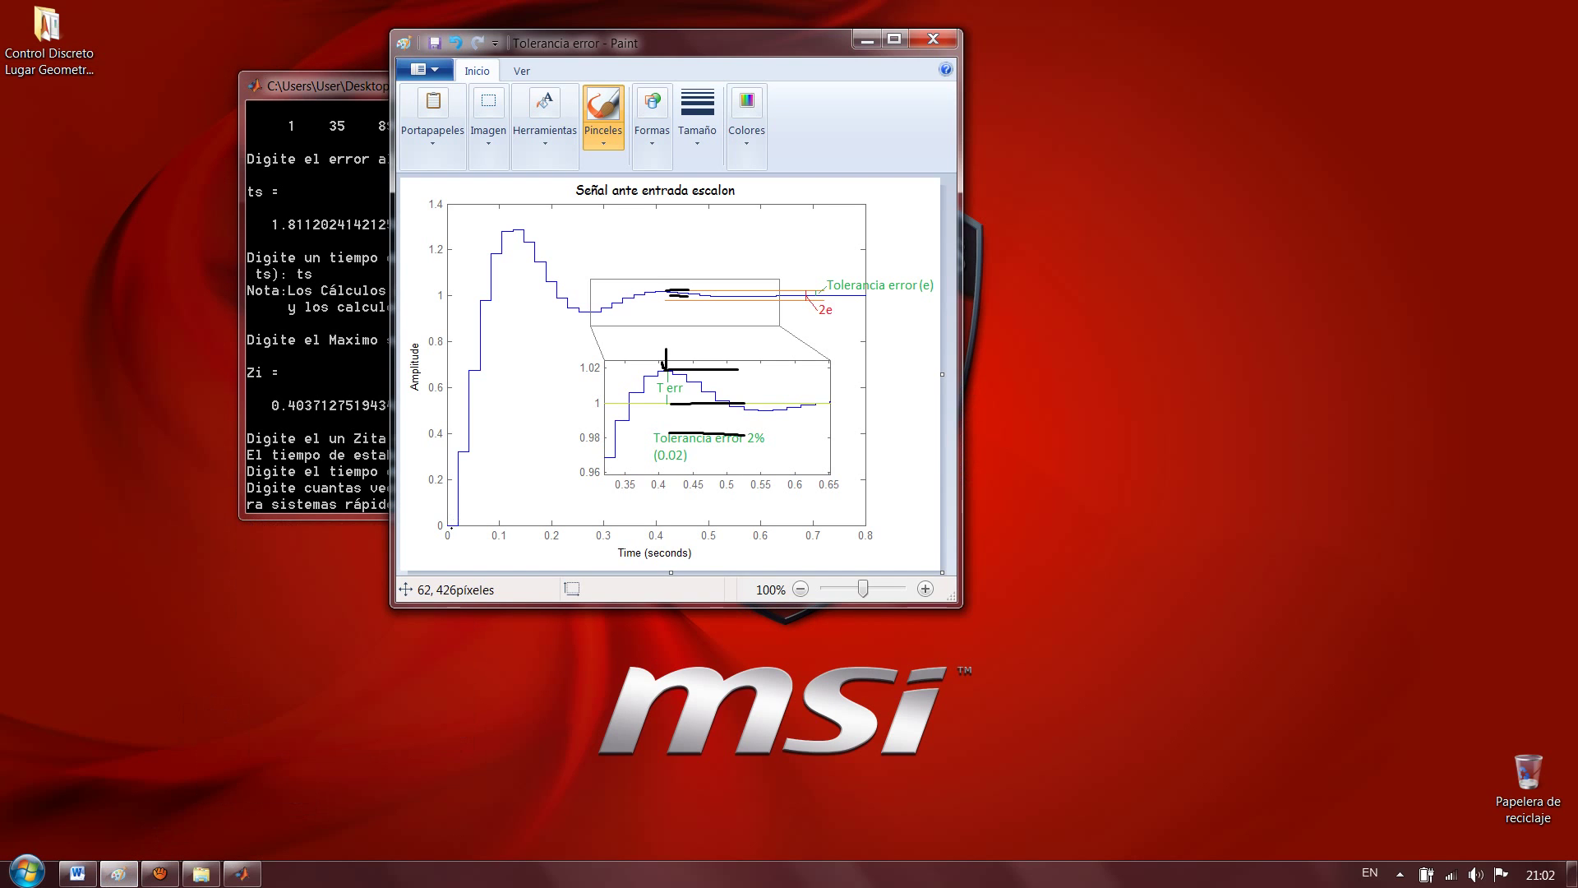
{"action": "left_click_drag", "start_coordinate": [448, 527], "coordinate": [442, 528]}
{"action": "left_click_drag", "start_coordinate": [667, 257], "coordinate": [661, 285]}
{"action": "left_click", "coordinate": [867, 39]}
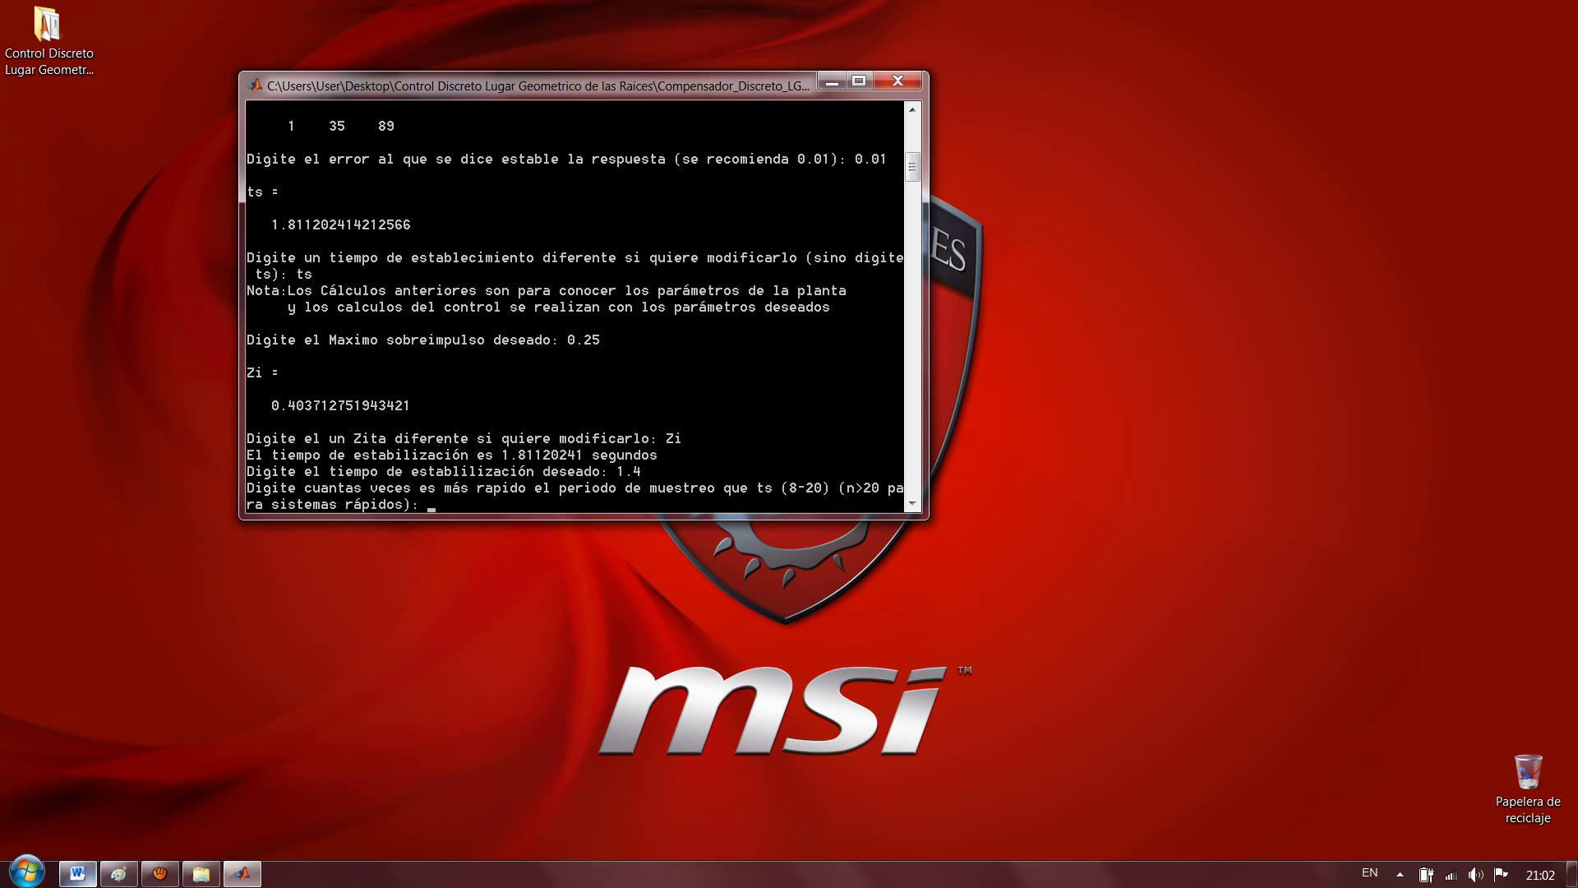
Check the sampling period equations in Word, then enter a sampling factor of 20 and a stable-response error of 0.02 in the console
{"action": "left_click", "coordinate": [77, 873]}
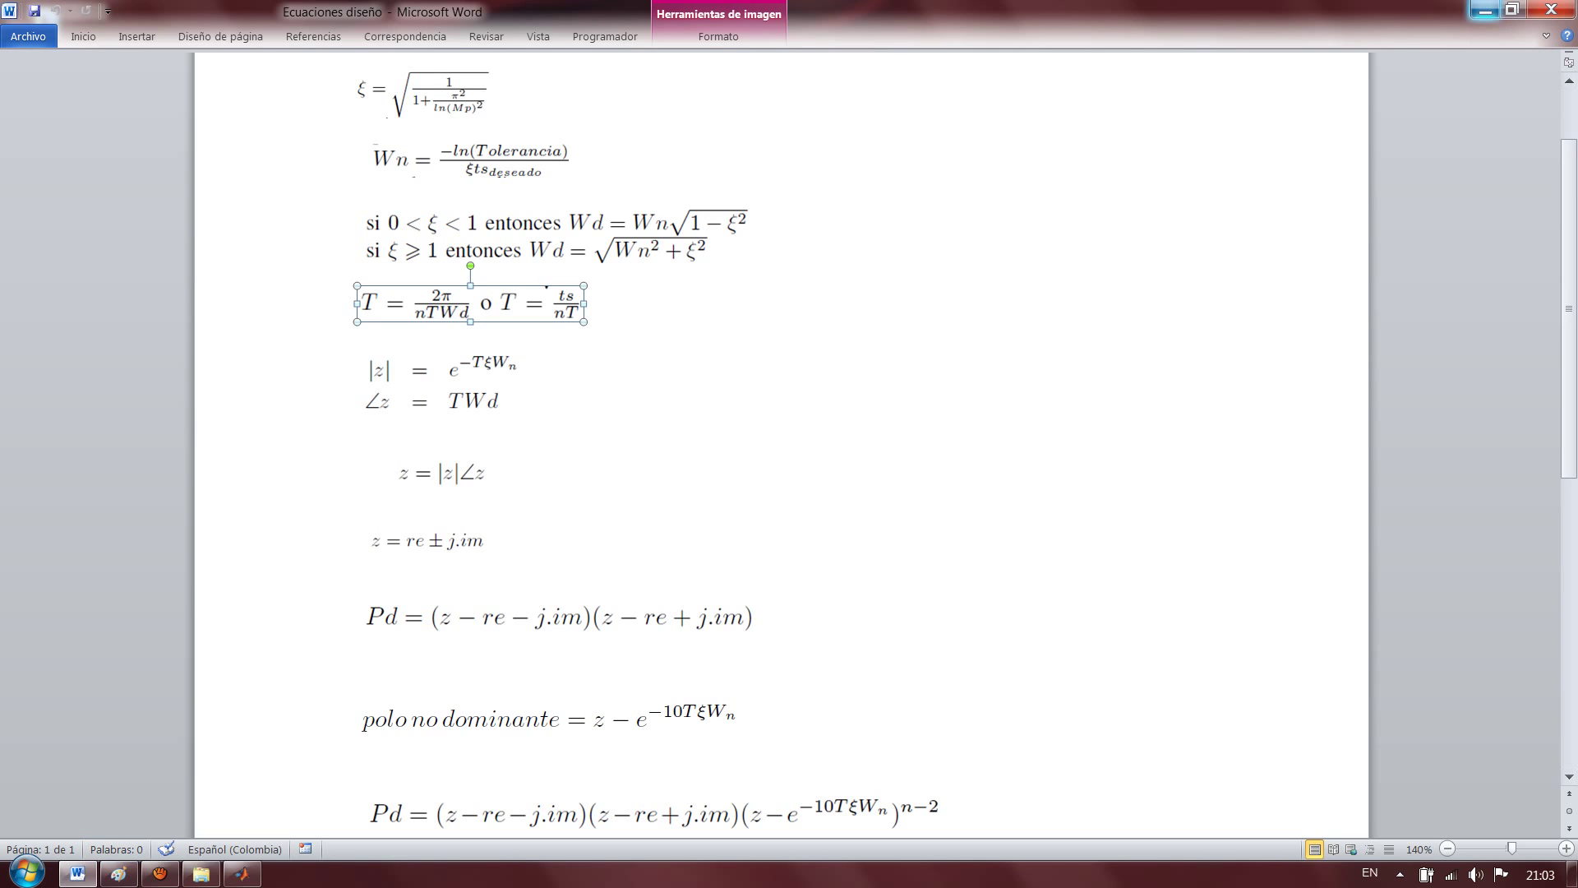
{"action": "left_click", "coordinate": [1485, 11]}
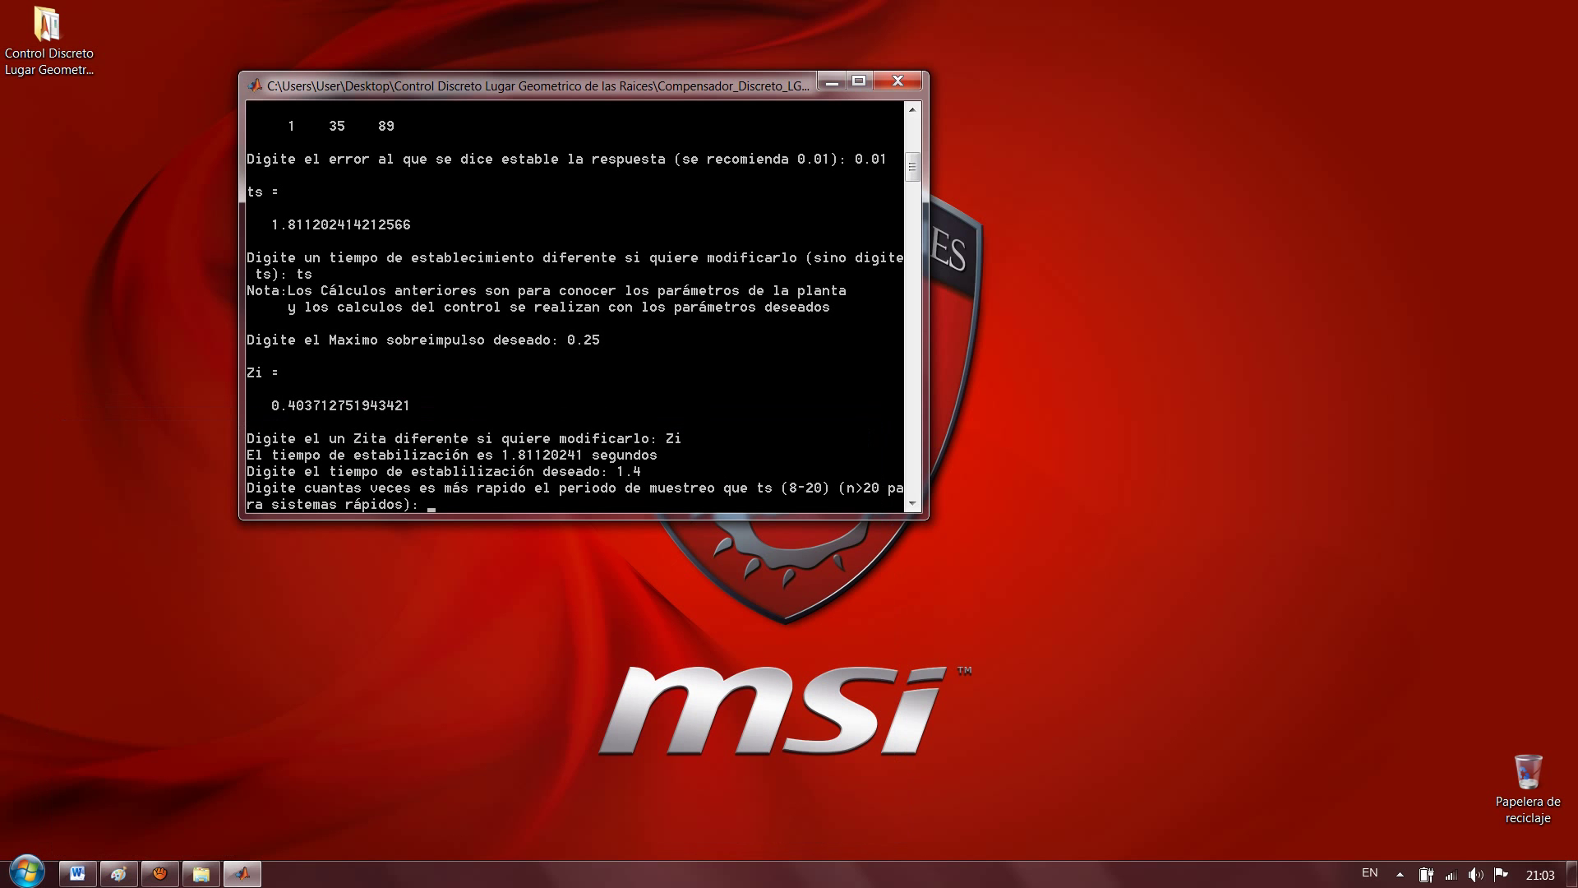
{"action": "type", "text": "20"}
{"action": "key", "text": "Return"}
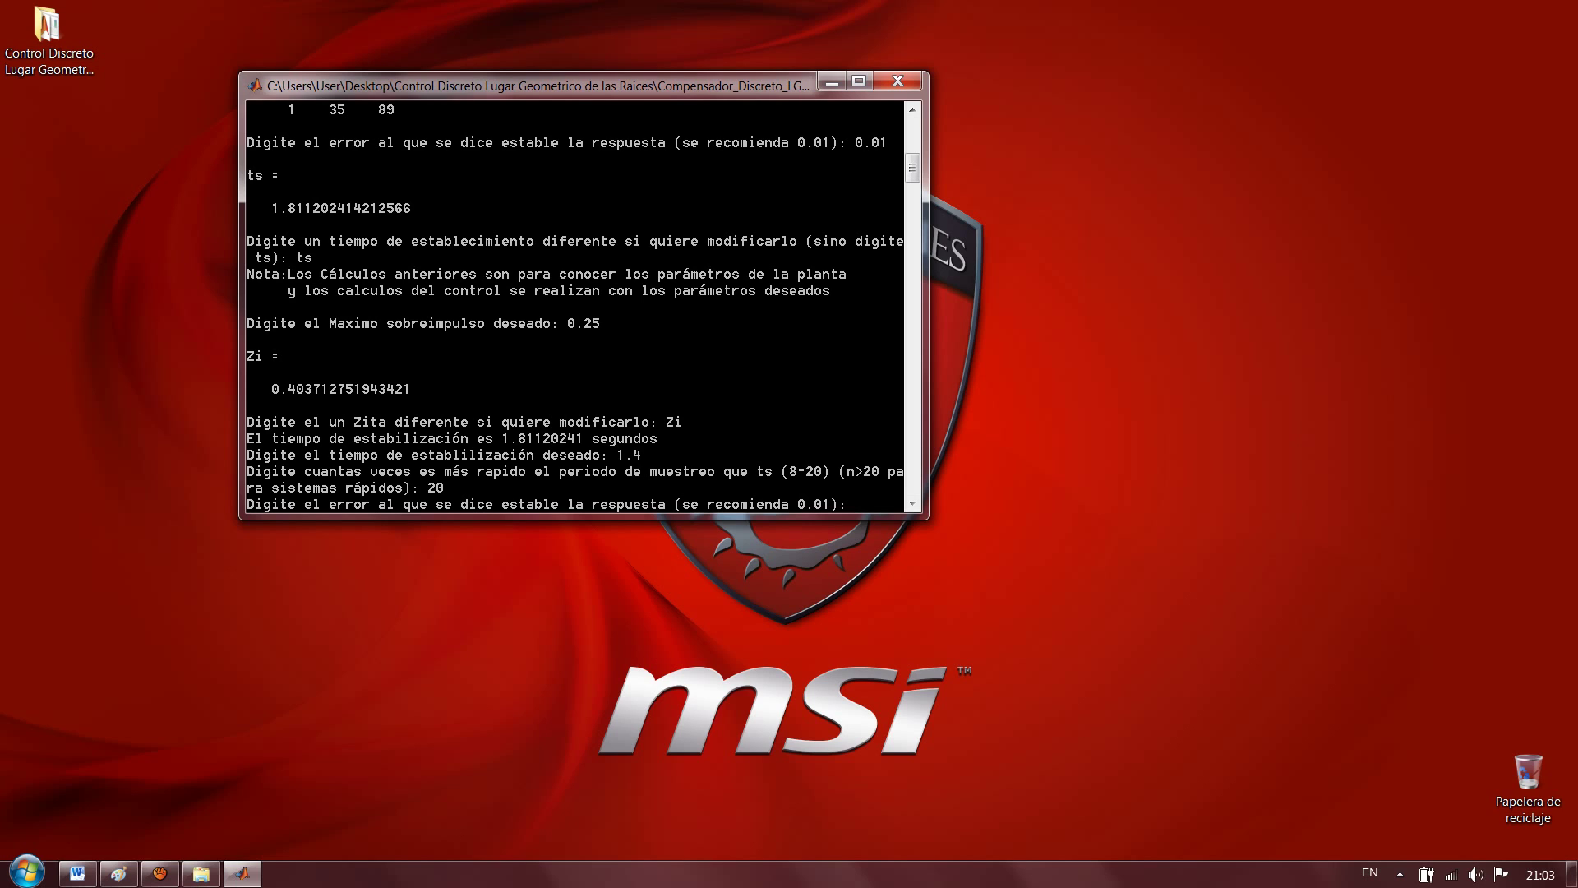
{"action": "type", "text": "0.02"}
{"action": "key", "text": "Return"}
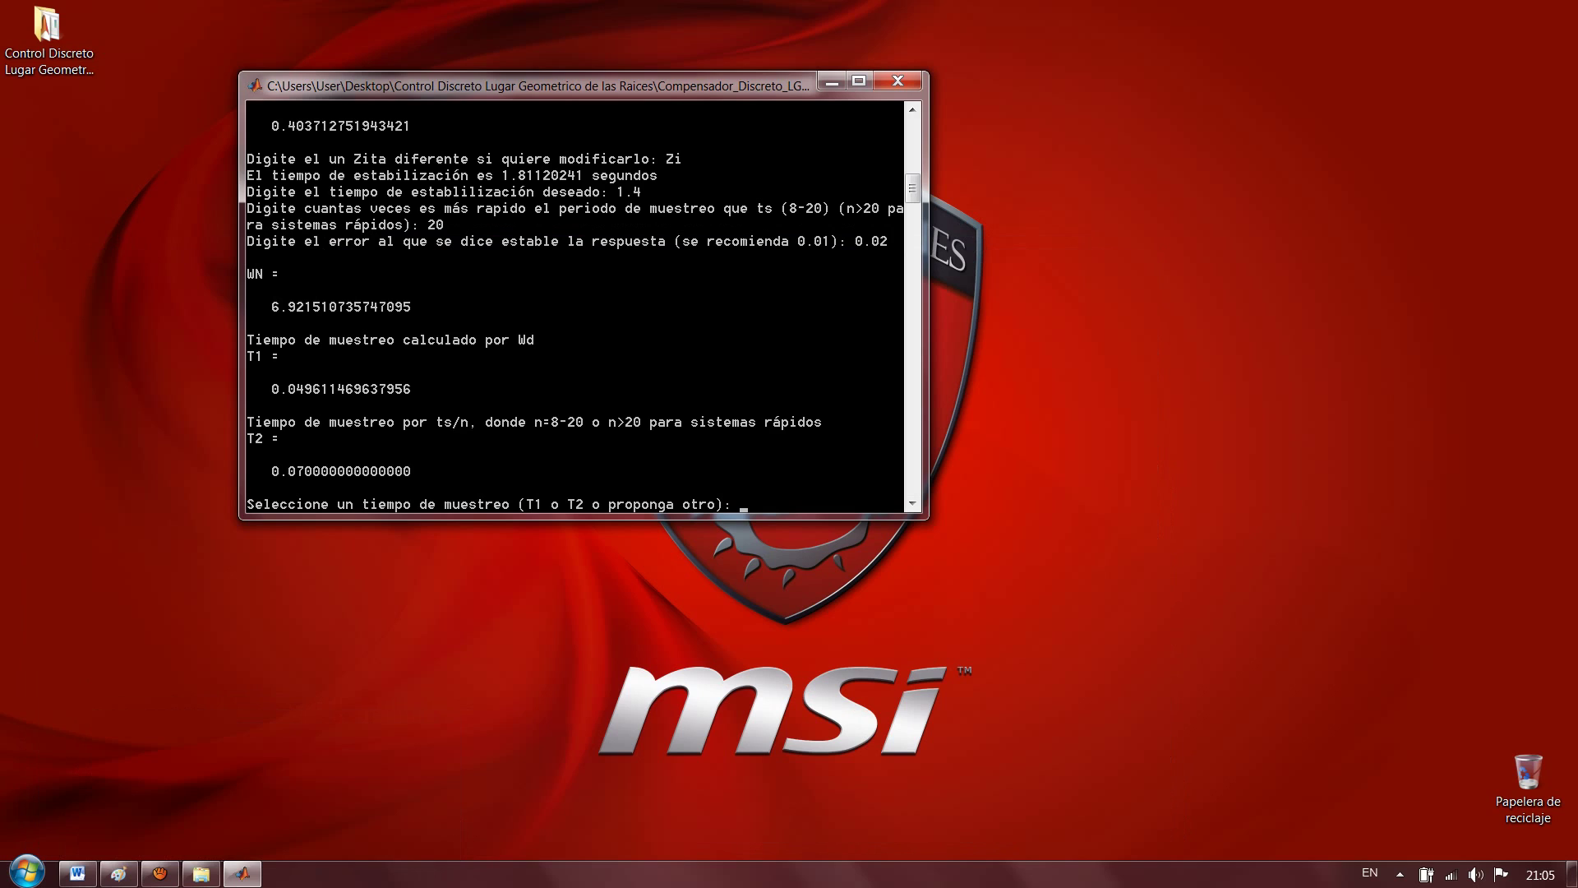
Select T1 as the sampling time and run the compensator calculation
{"action": "type", "text": "T1"}
{"action": "key", "text": "BackSpace"}
{"action": "type", "text": "0.049"}
{"action": "key", "text": "BackSpace"}
{"action": "key", "text": "BackSpace"}
{"action": "key", "text": "BackSpace"}
{"action": "key", "text": "BackSpace"}
{"action": "key", "text": "BackSpace"}
{"action": "type", "text": "T1"}
{"action": "key", "text": "Return"}
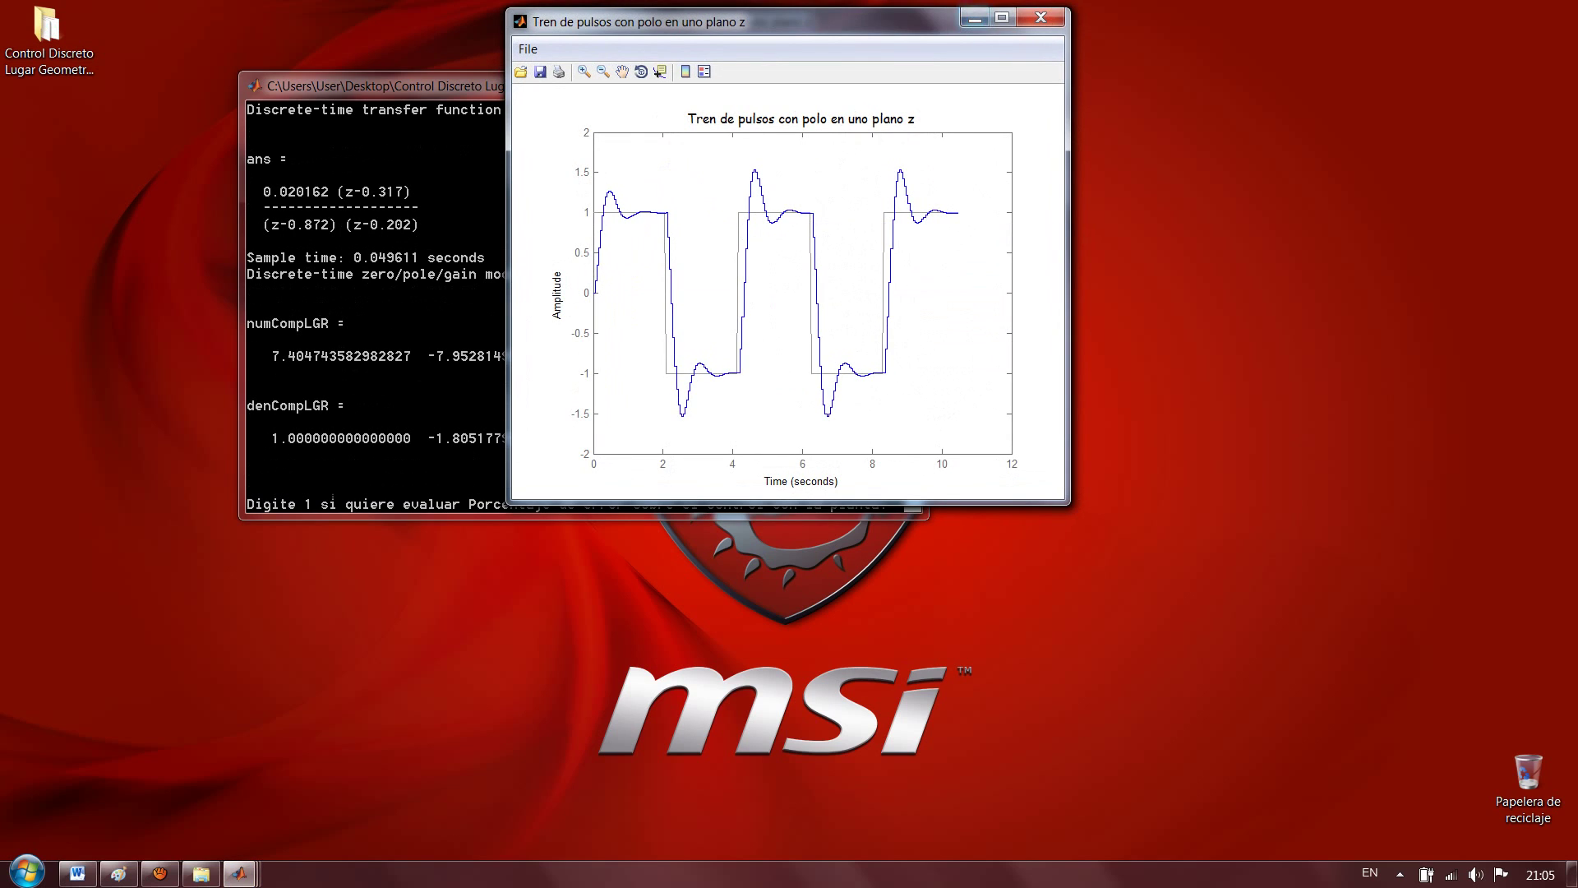
Review the console output for the discretised plant Gpz, its zero/pole/gain form and the compensator numerator numCompLGR
{"action": "left_click", "coordinate": [386, 312]}
{"action": "left_click", "coordinate": [913, 111]}
{"action": "left_click", "coordinate": [913, 110]}
{"action": "left_click", "coordinate": [912, 110]}
{"action": "left_click", "coordinate": [913, 110]}
{"action": "left_click", "coordinate": [913, 110]}
{"action": "left_click", "coordinate": [913, 110]}
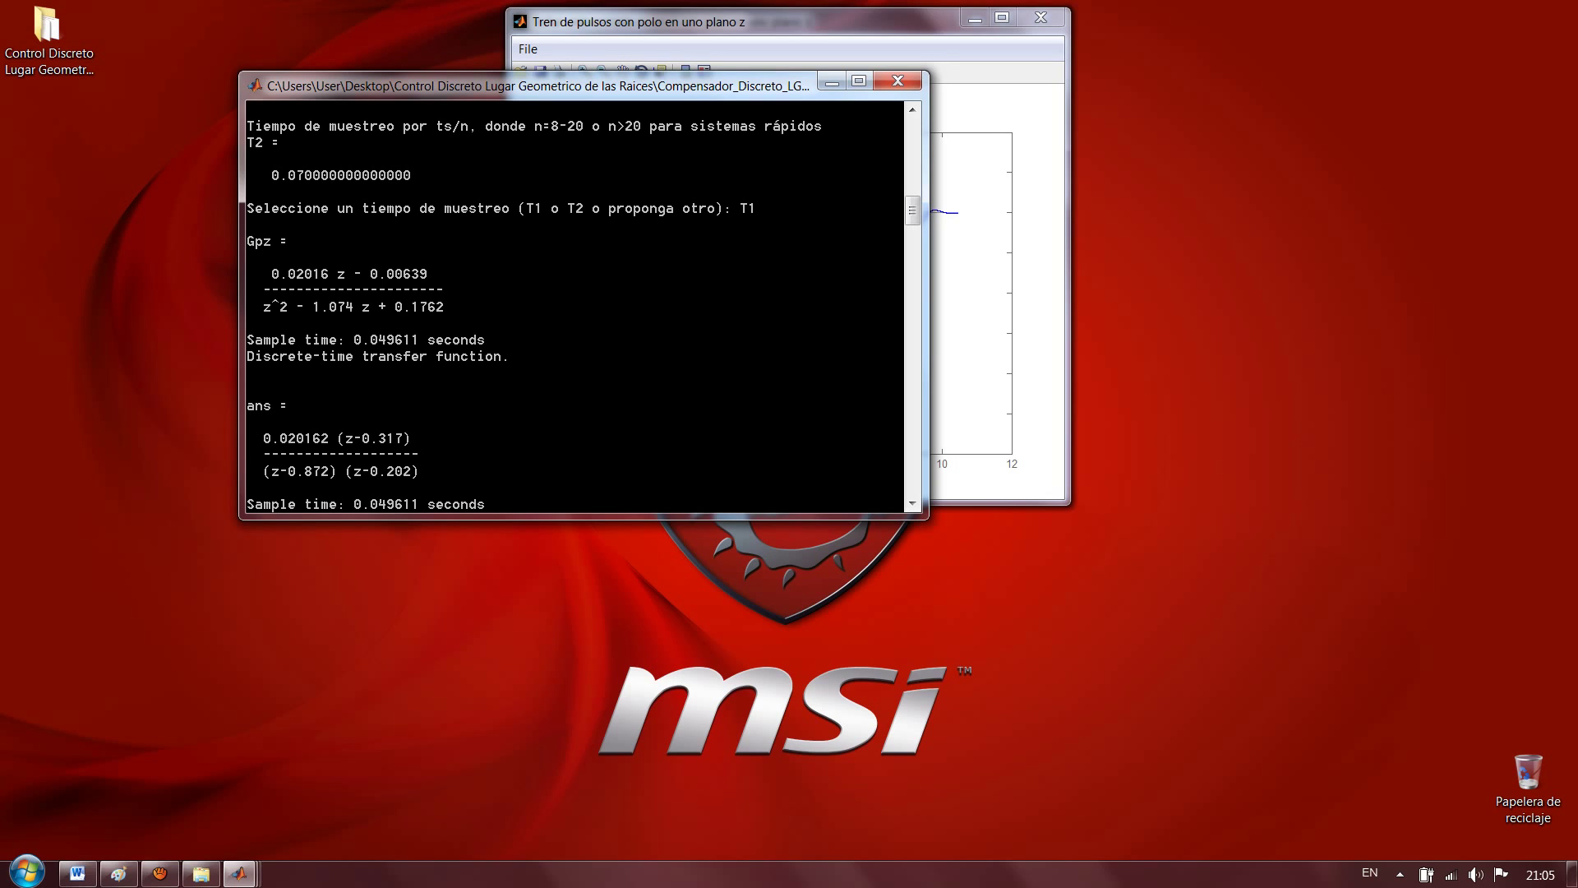
{"action": "left_click", "coordinate": [913, 503]}
{"action": "left_click", "coordinate": [912, 503]}
{"action": "left_click", "coordinate": [913, 503]}
{"action": "left_click", "coordinate": [912, 503]}
{"action": "left_click", "coordinate": [912, 503]}
{"action": "left_click", "coordinate": [913, 503]}
{"action": "left_click", "coordinate": [913, 503]}
{"action": "left_click", "coordinate": [913, 503]}
{"action": "left_click", "coordinate": [913, 503]}
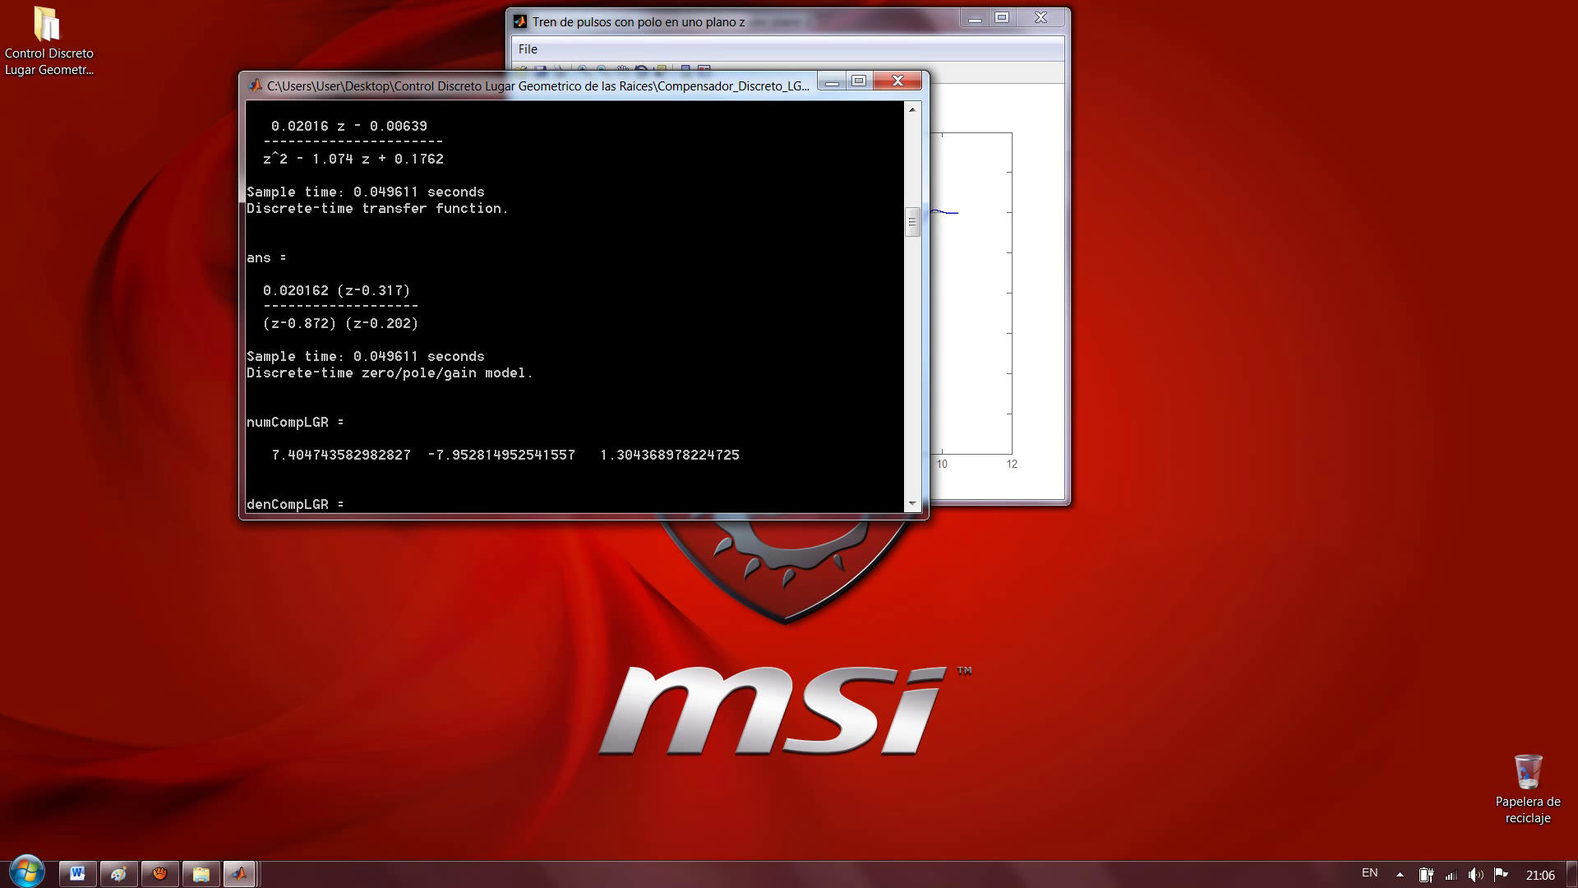
Bring up the Polos Sistema Planta figure and place it beside the console output
{"action": "mouse_move", "coordinate": [238, 876]}
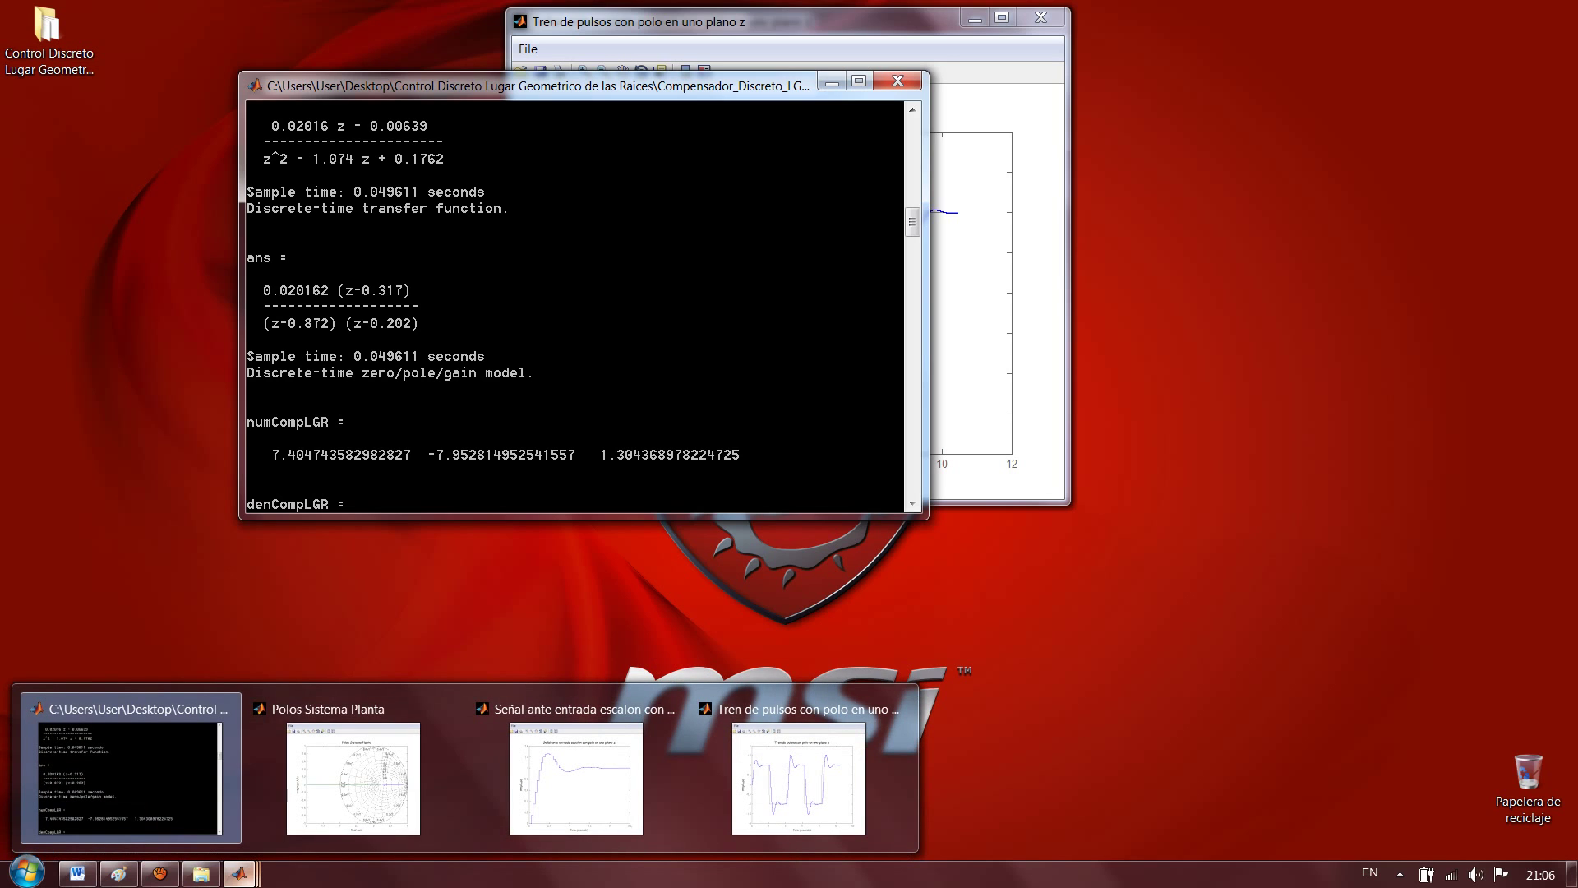
{"action": "left_click", "coordinate": [354, 777]}
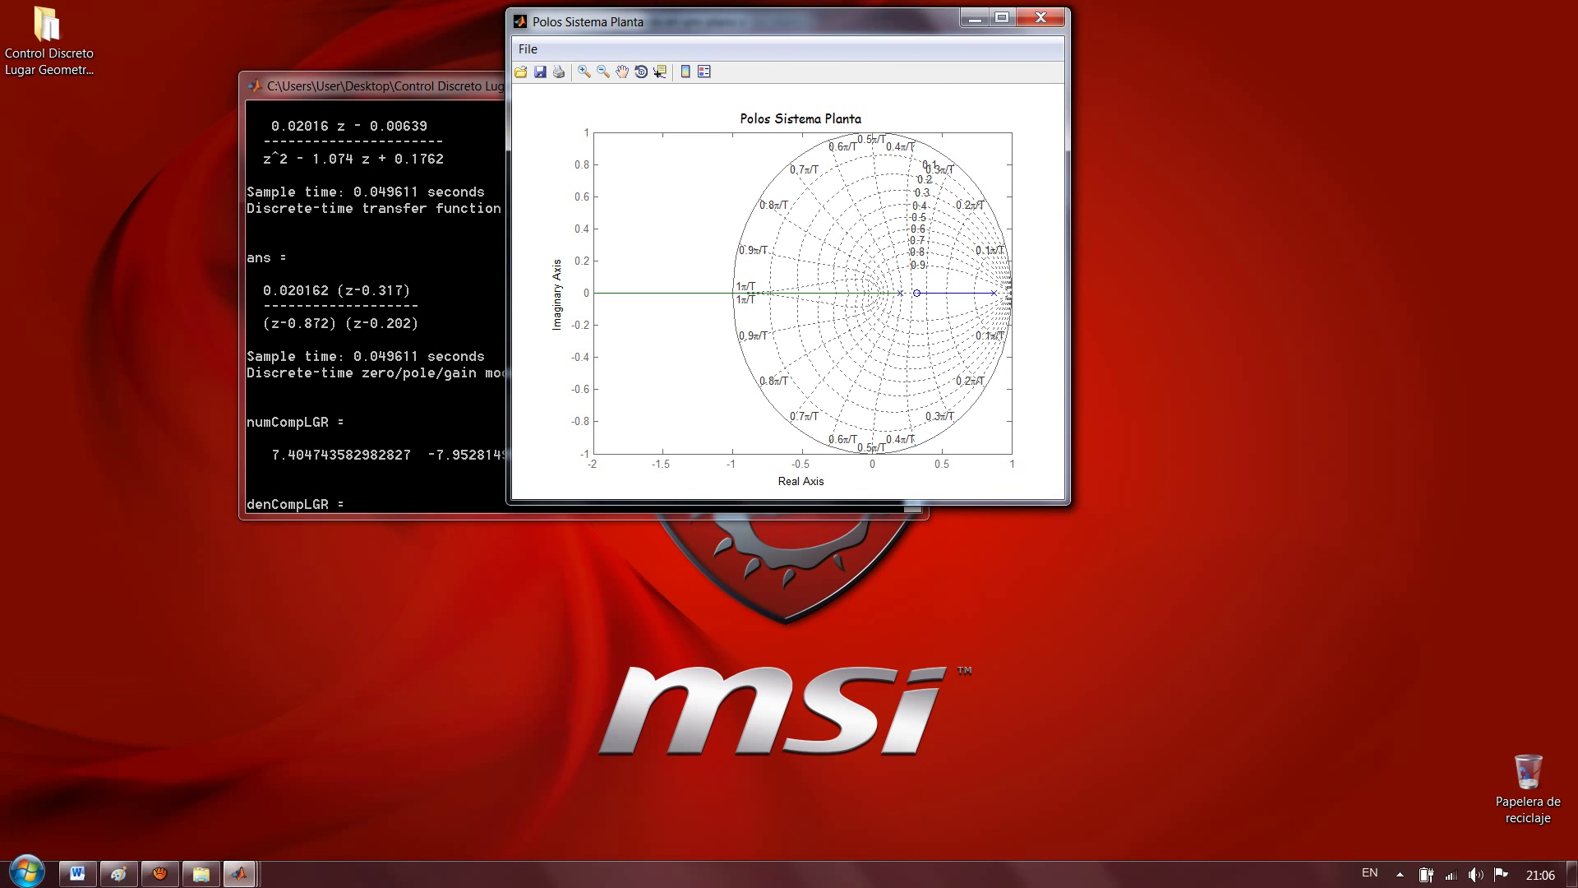
{"action": "left_click_drag", "start_coordinate": [695, 22], "coordinate": [889, 107]}
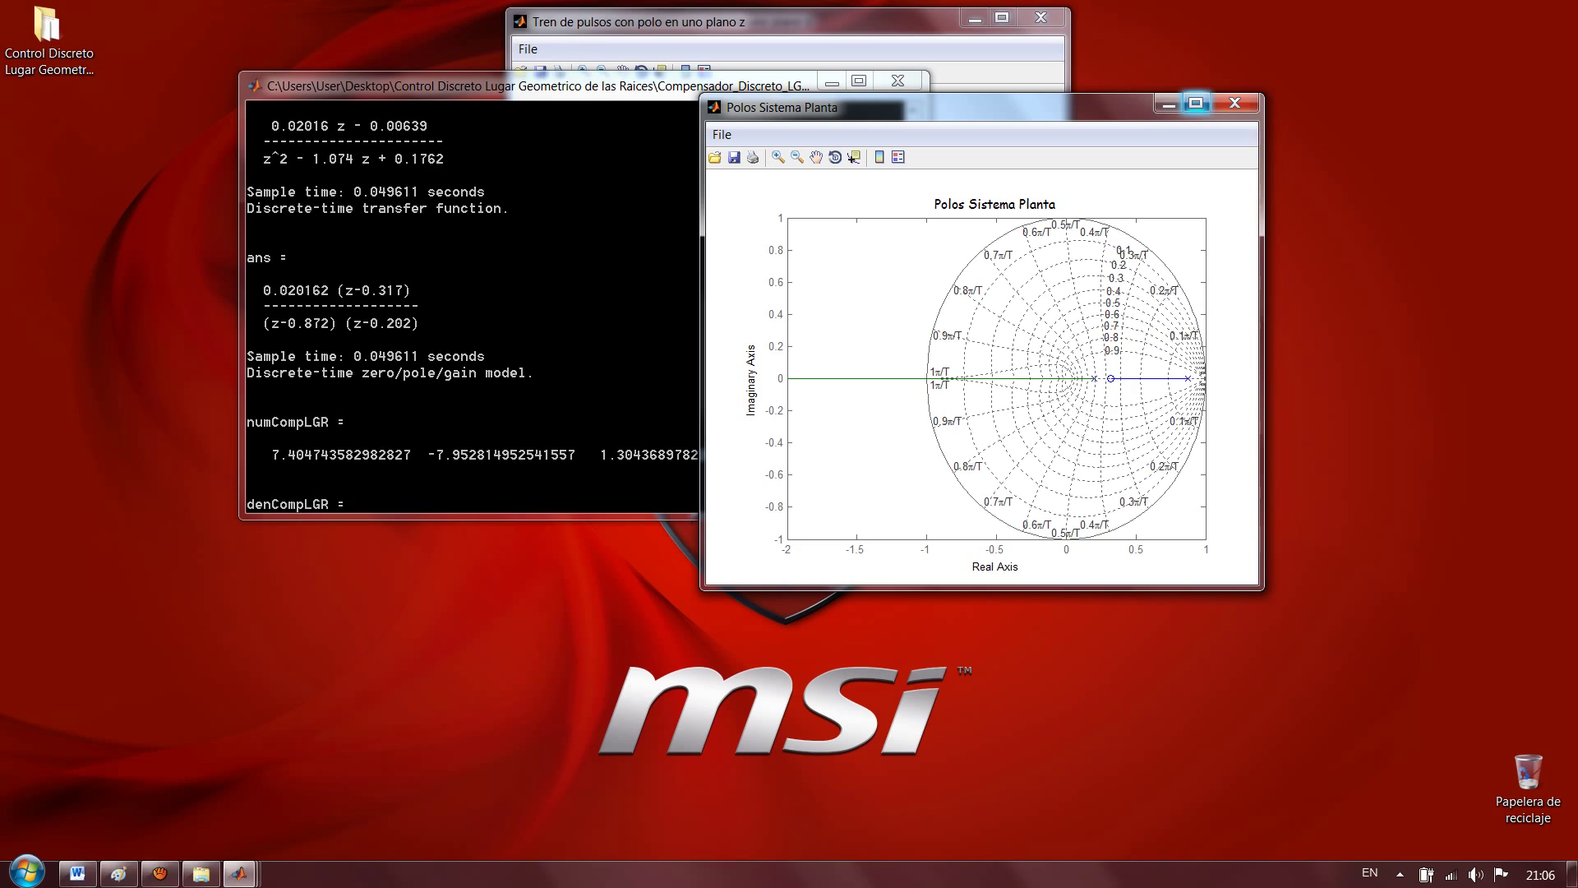
Maximise the Polos Sistema Planta figure, read both plant poles and the zero with data cursors, and minimise the figure
{"action": "left_click", "coordinate": [1195, 102]}
{"action": "left_click", "coordinate": [148, 56]}
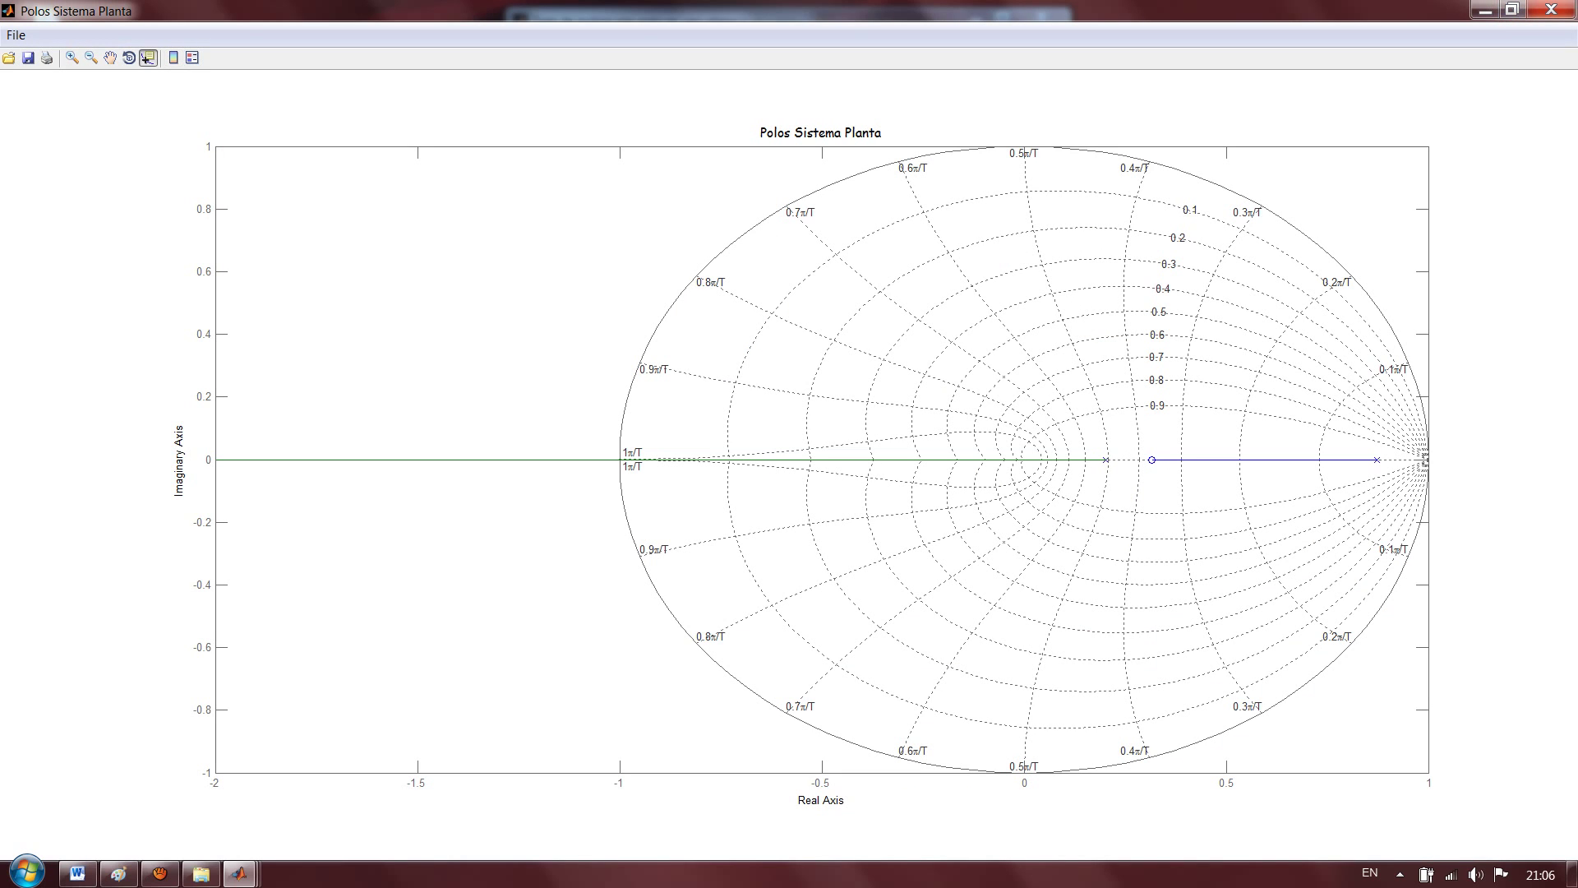
{"action": "left_click", "coordinate": [1106, 459]}
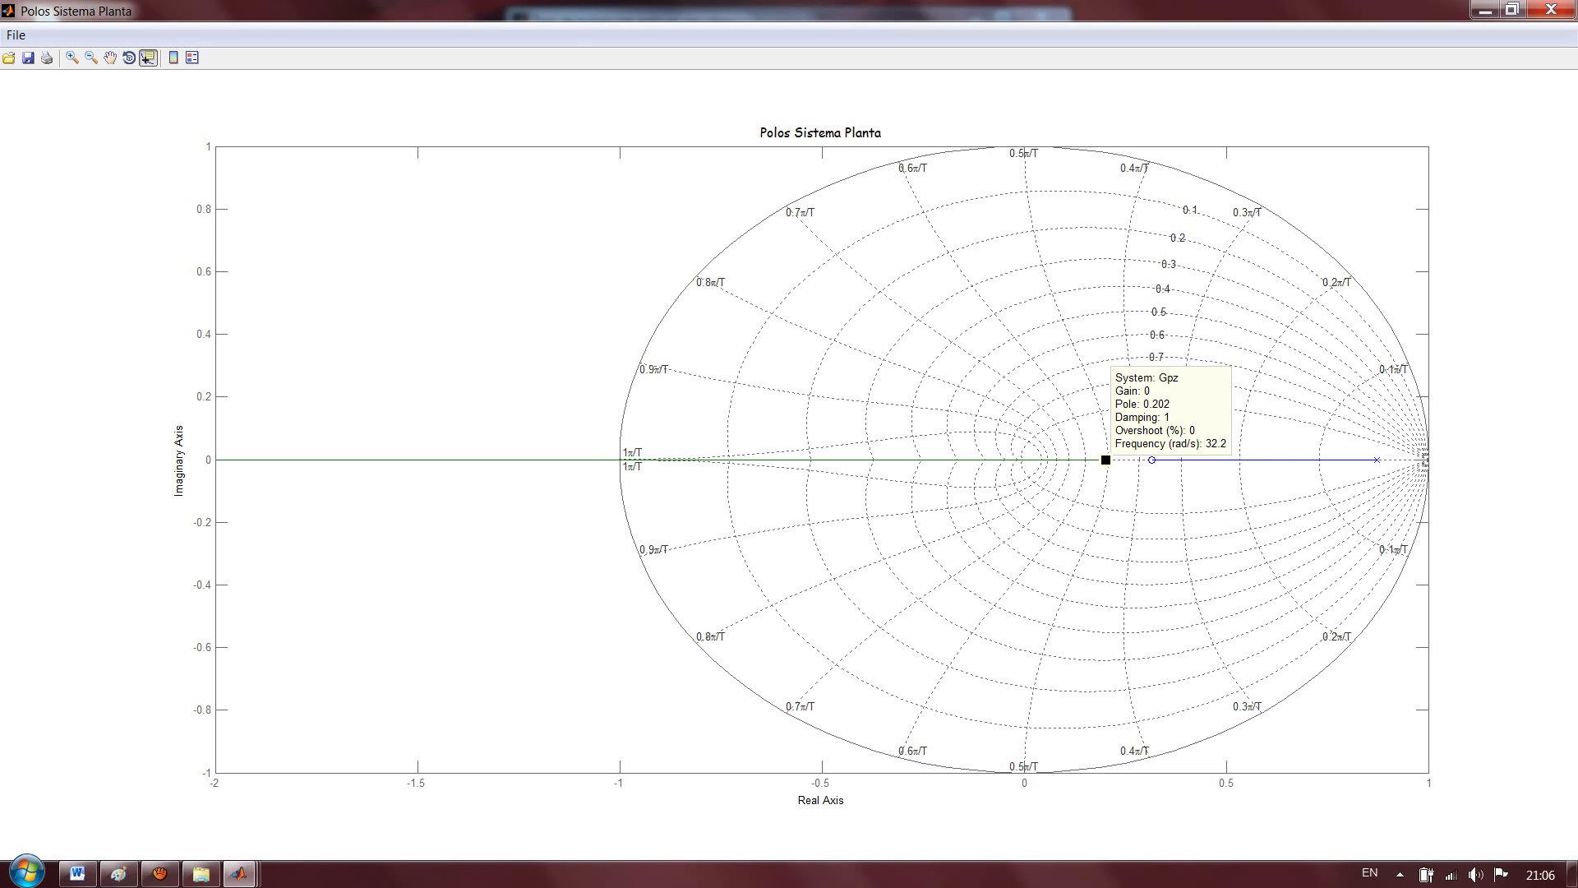
{"action": "left_click", "coordinate": [1377, 459]}
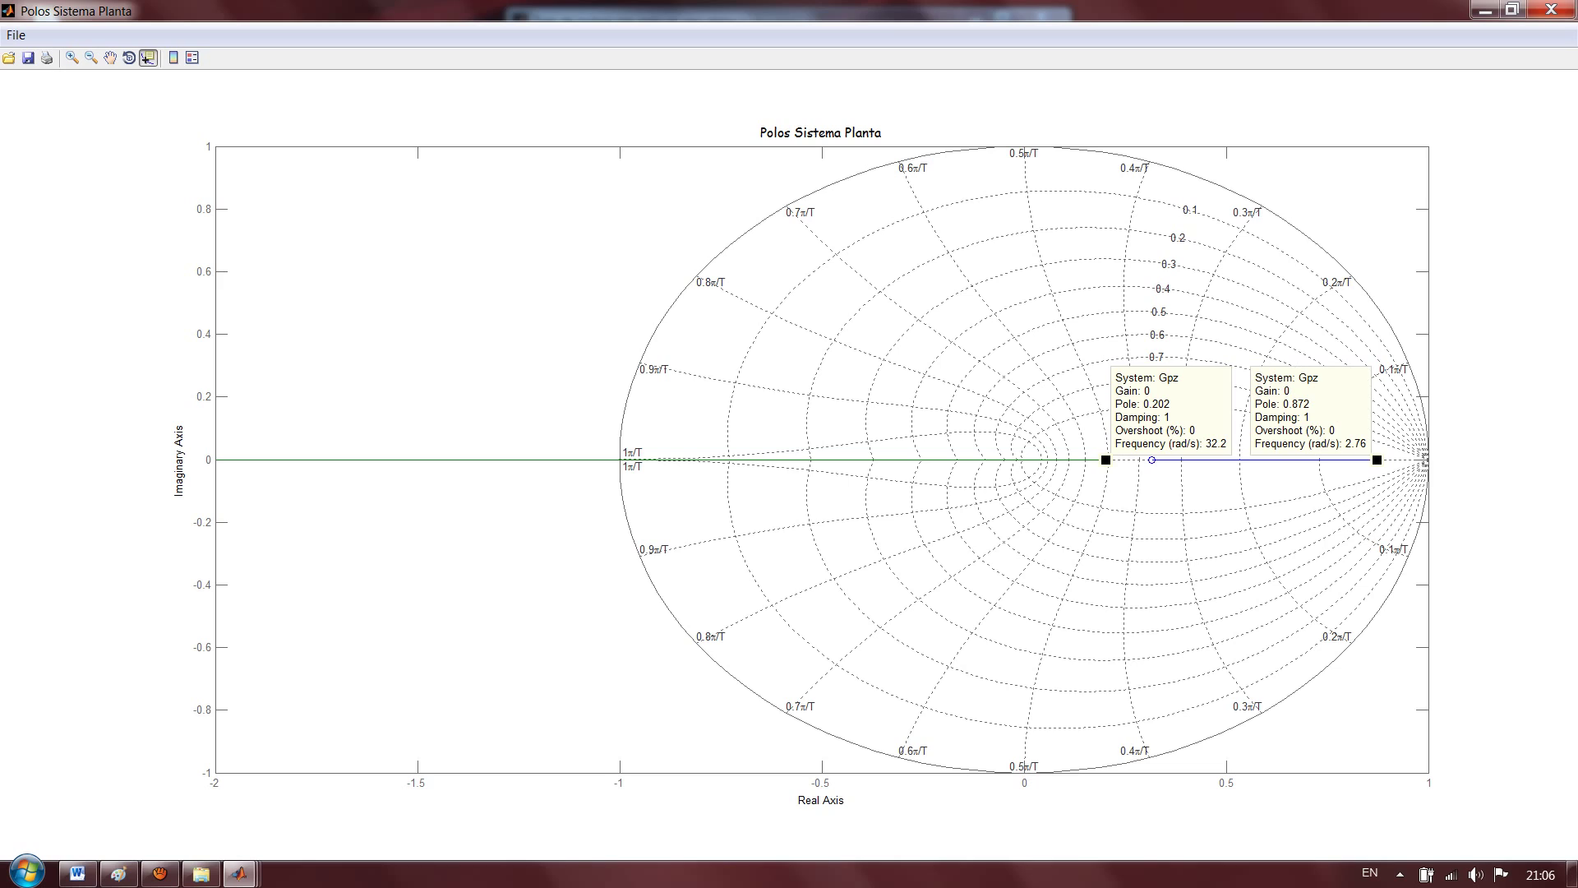
{"action": "left_click", "coordinate": [1153, 460]}
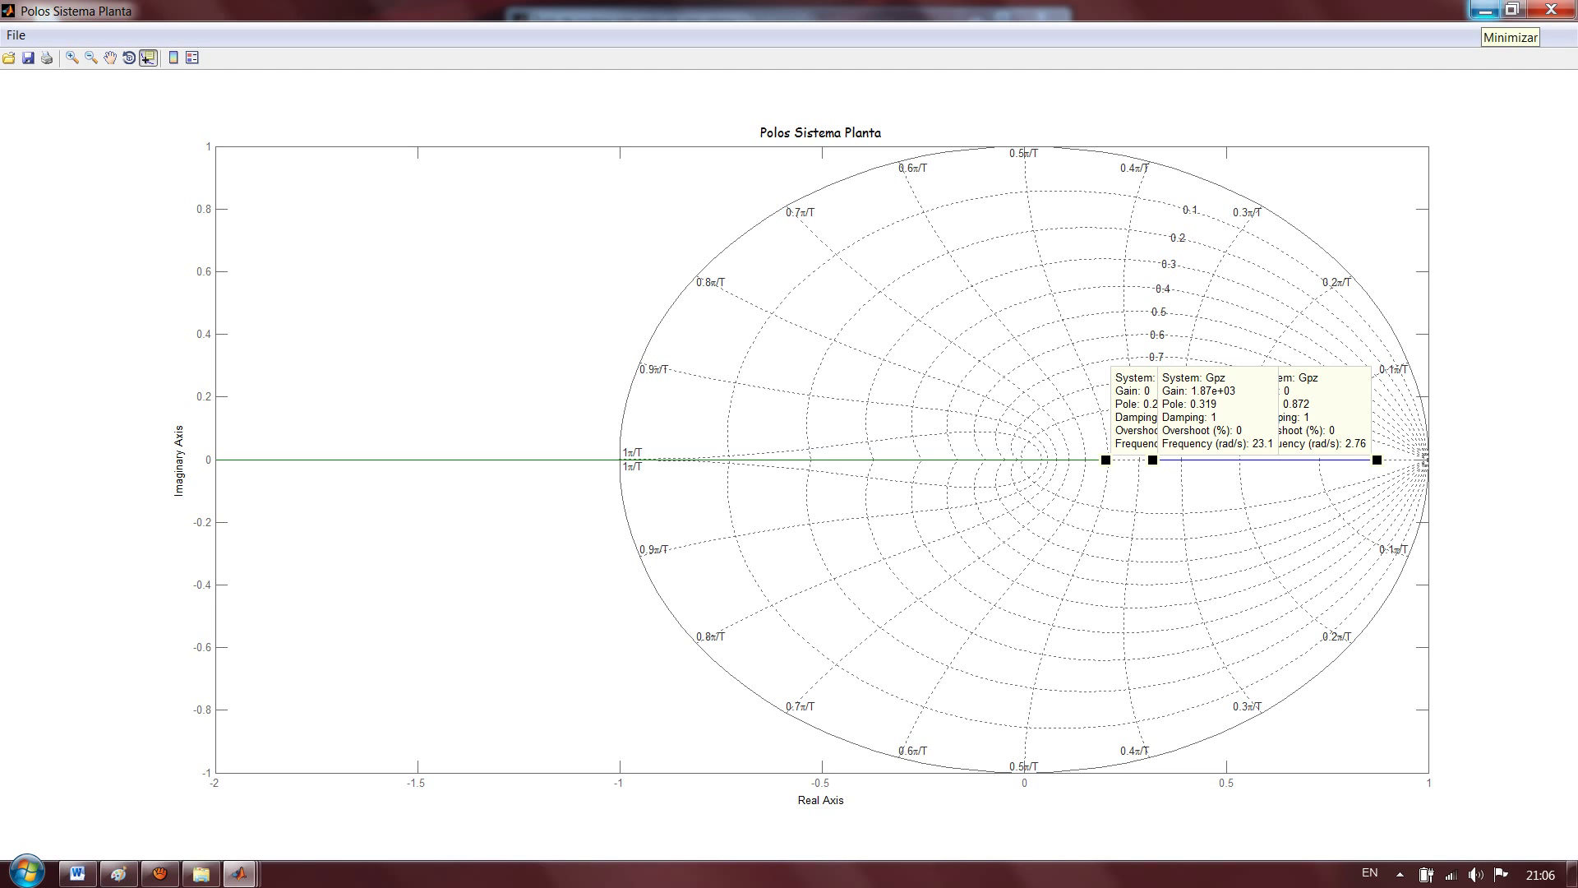
{"action": "left_click", "coordinate": [1484, 10]}
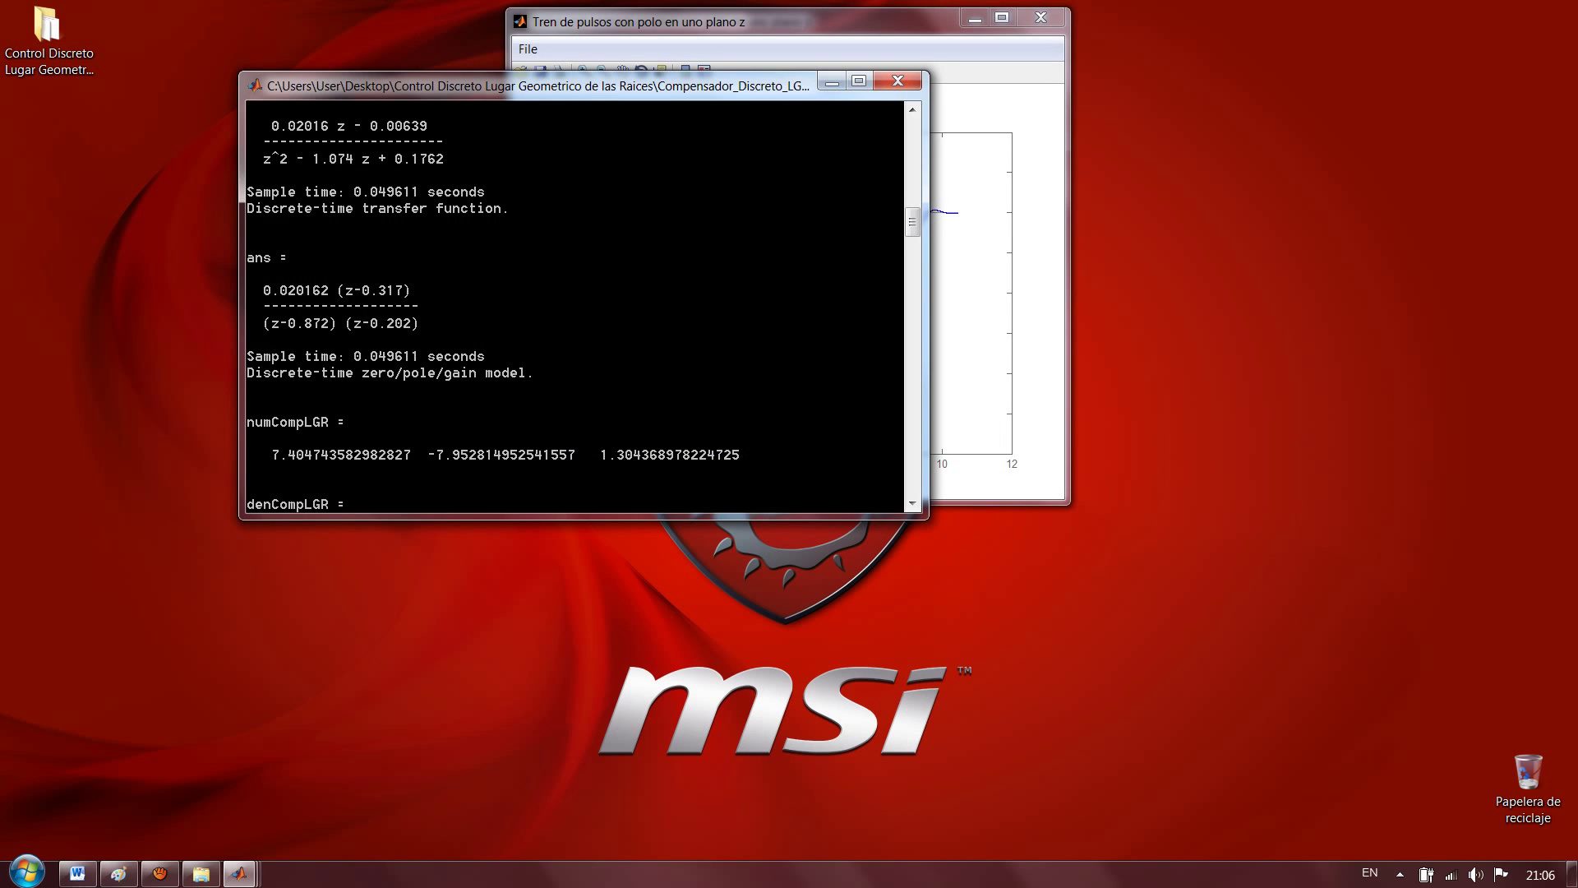
Bring up the Señal ante entrada escalon con polo en uno plano z figure and examine its first overshoot peak up close
{"action": "left_click", "coordinate": [975, 17]}
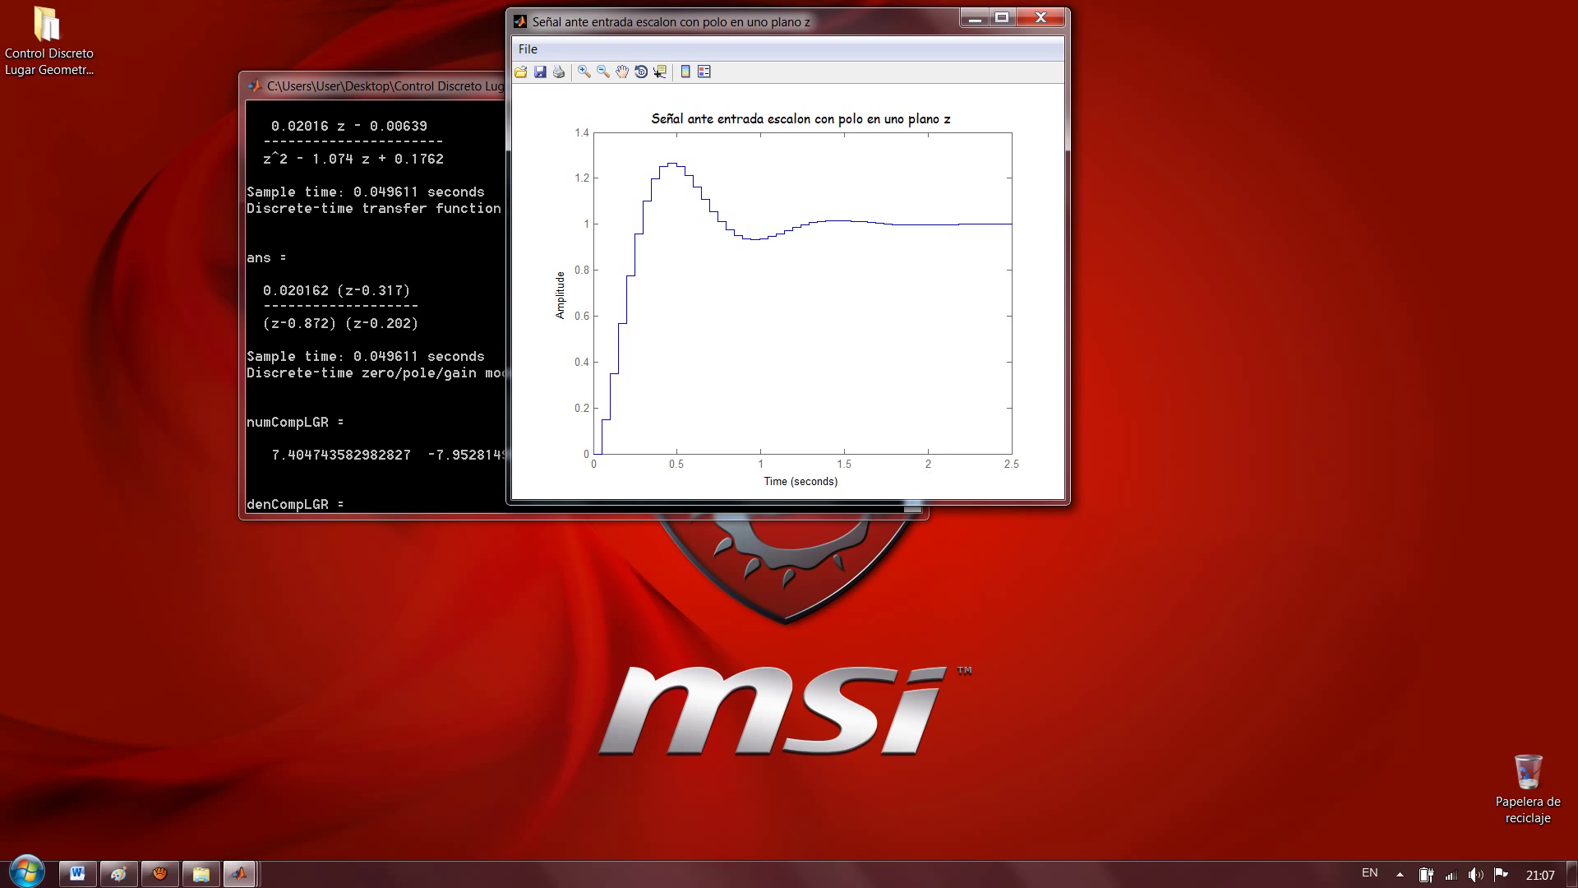
{"action": "left_click", "coordinate": [584, 72]}
{"action": "left_click_drag", "start_coordinate": [633, 149], "coordinate": [717, 199]}
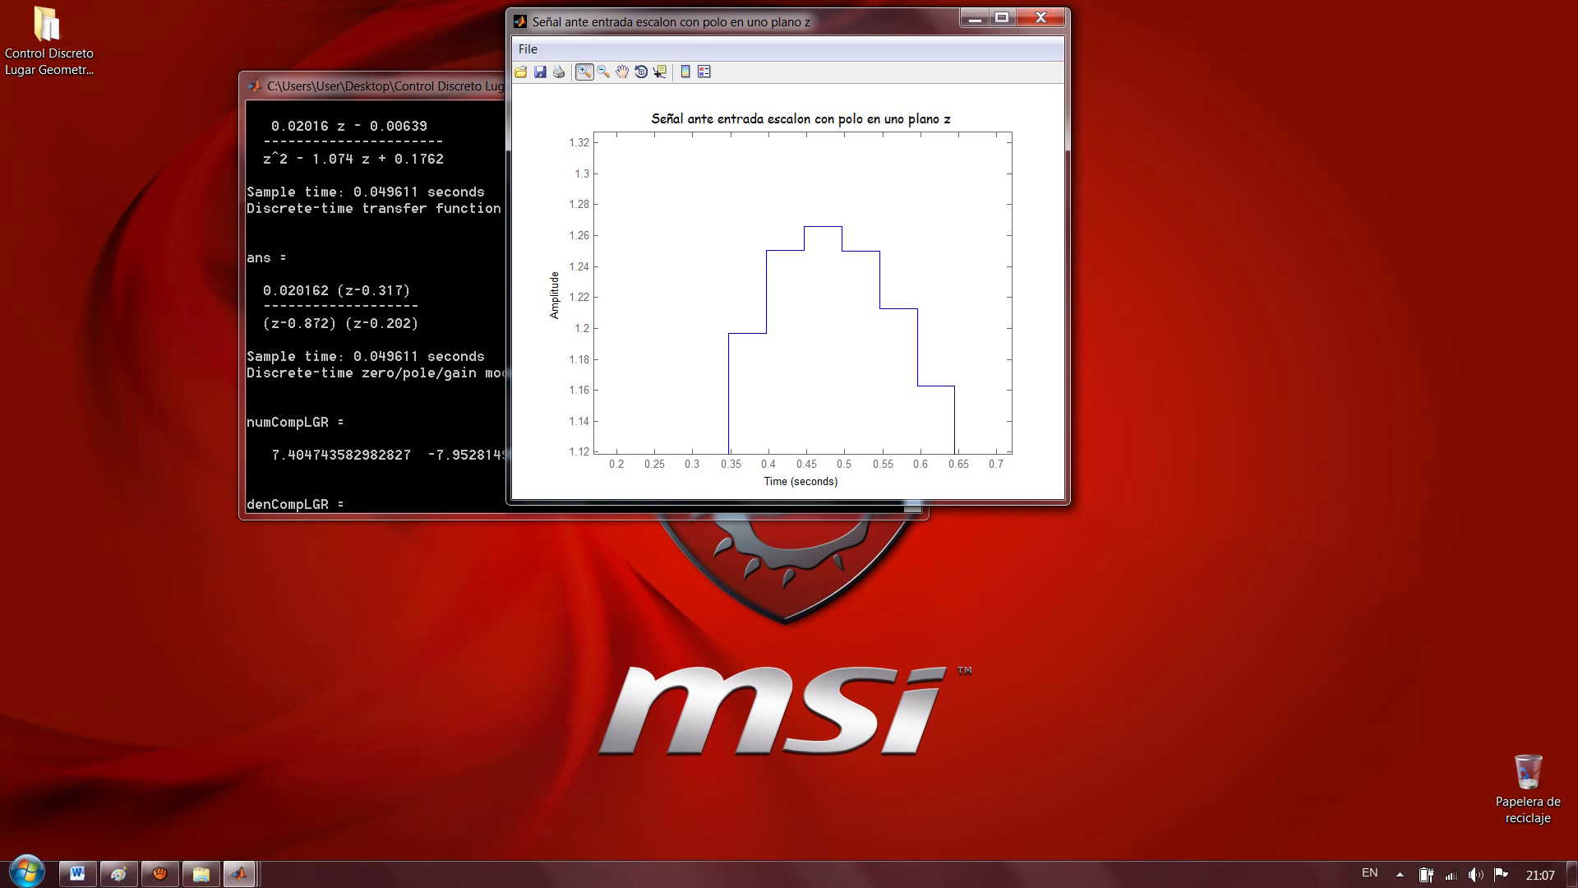
{"action": "left_click_drag", "start_coordinate": [732, 224], "coordinate": [820, 350]}
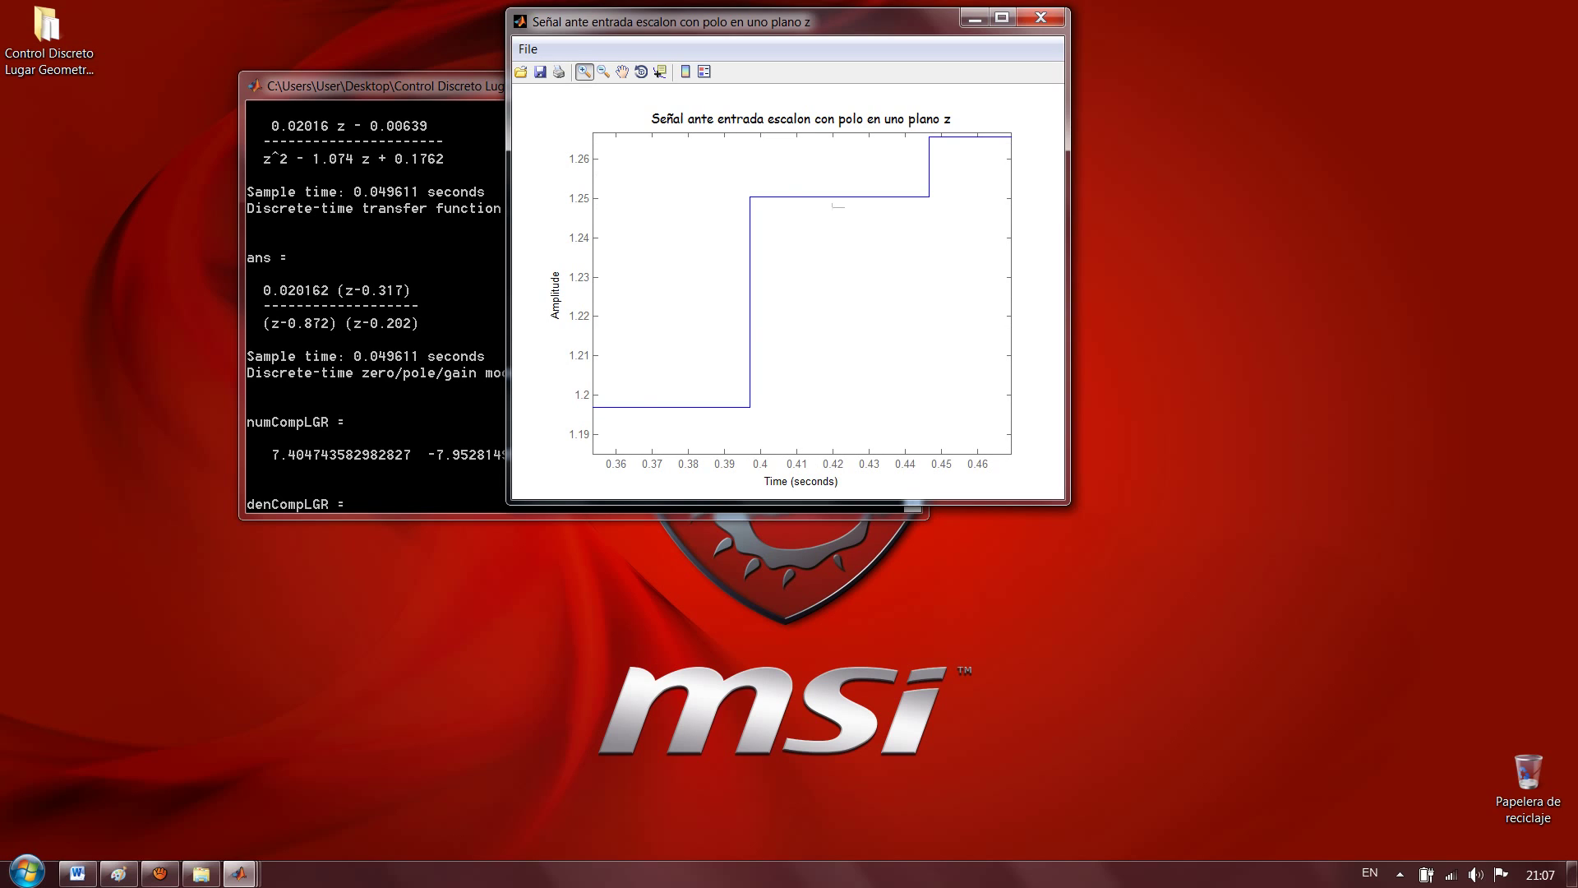
{"action": "left_click_drag", "start_coordinate": [832, 203], "coordinate": [845, 208]}
{"action": "double_click", "coordinate": [845, 207]}
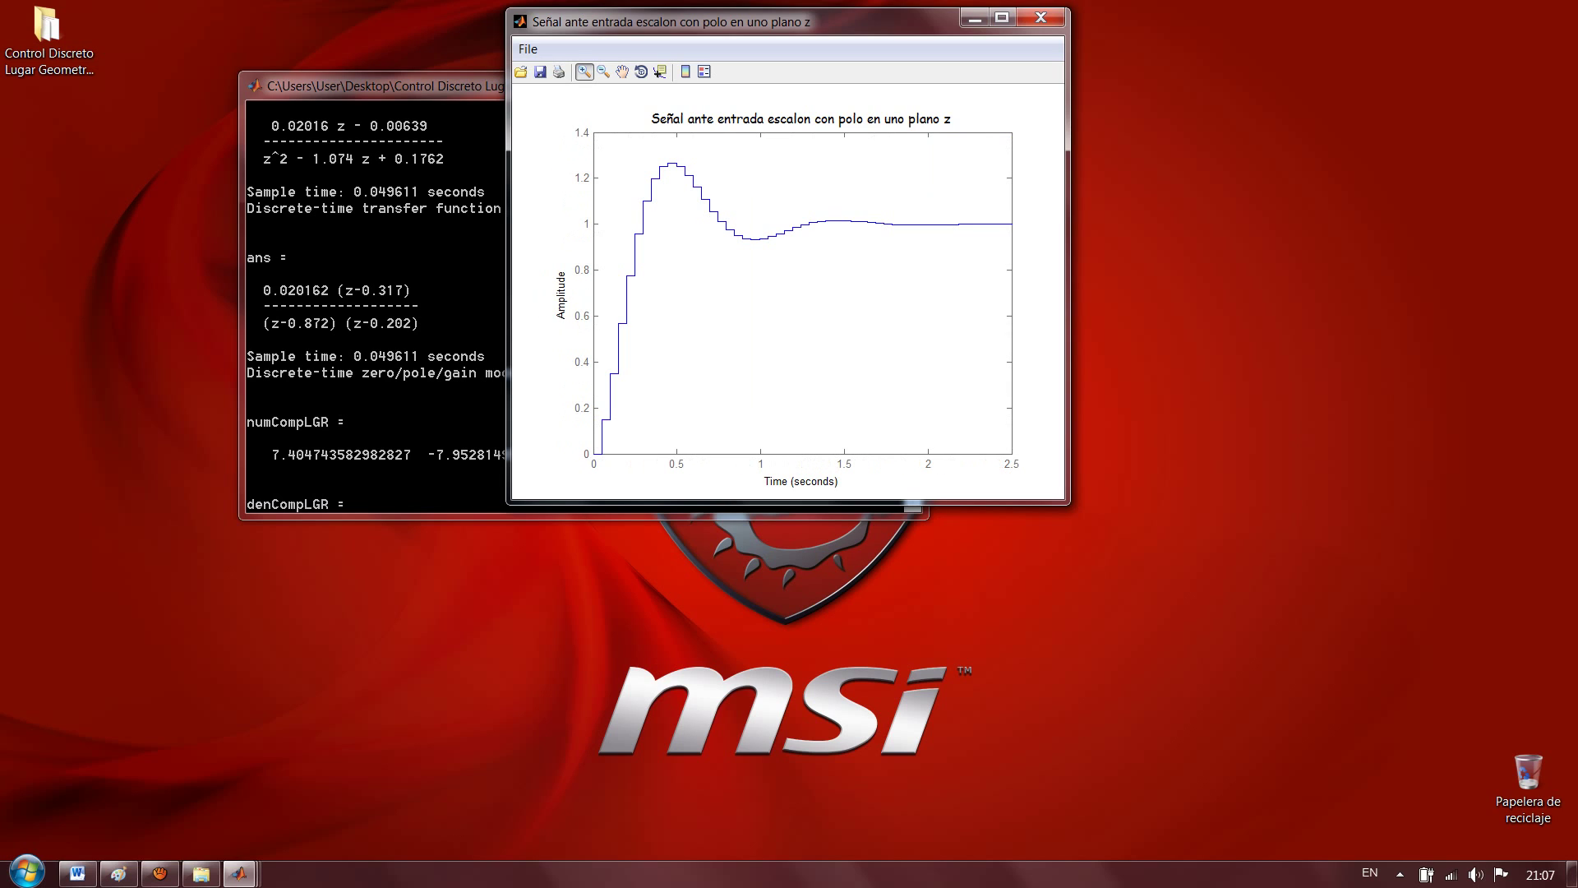
{"action": "left_click_drag", "start_coordinate": [633, 155], "coordinate": [703, 183]}
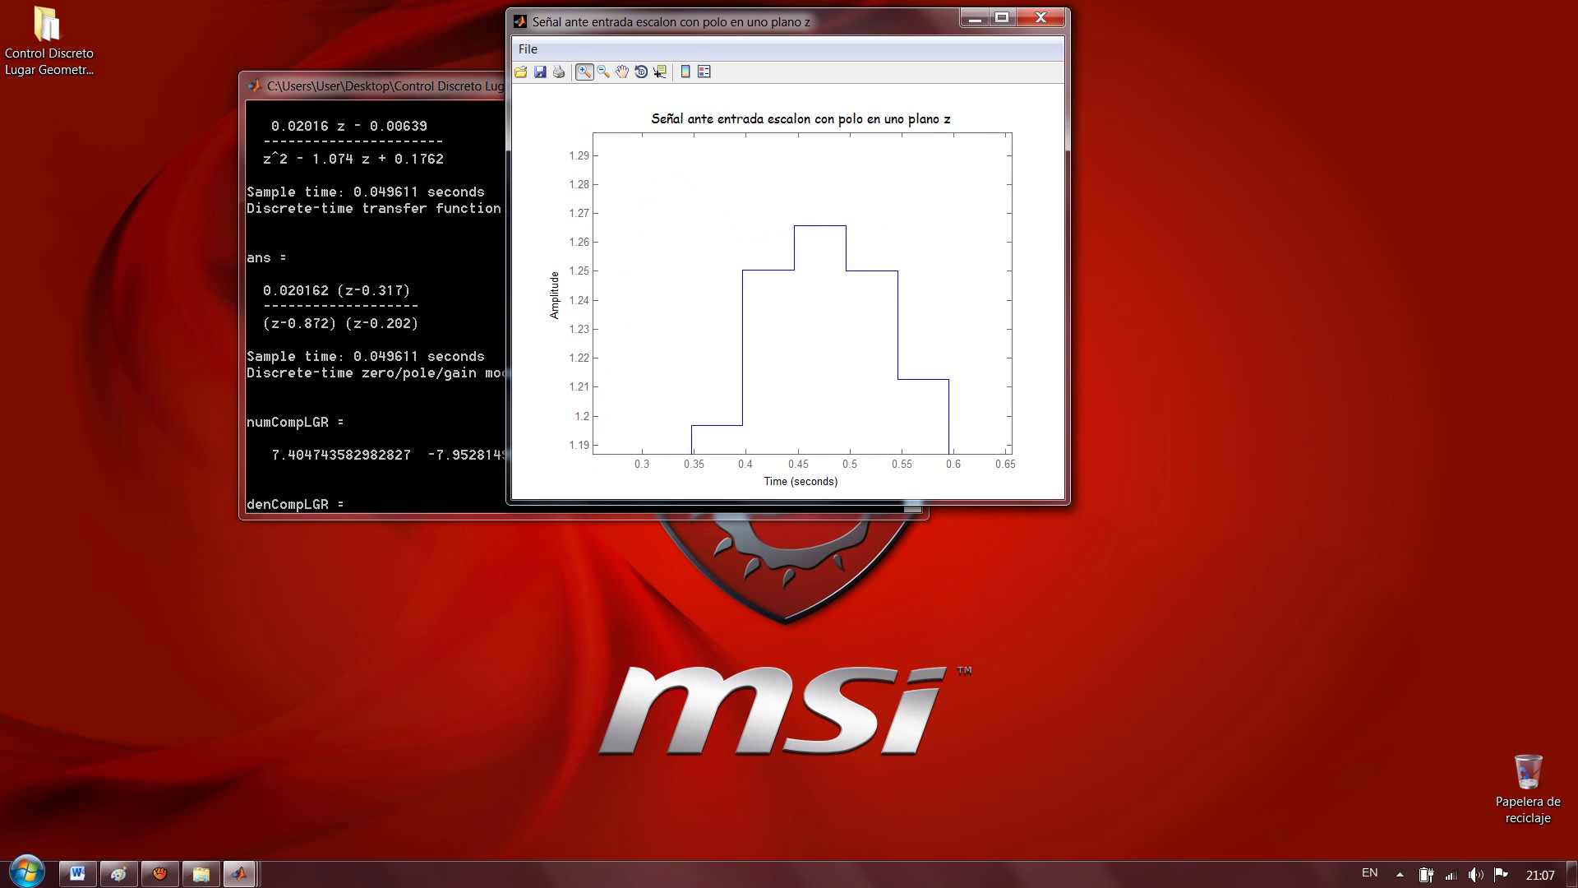
{"action": "double_click", "coordinate": [703, 182]}
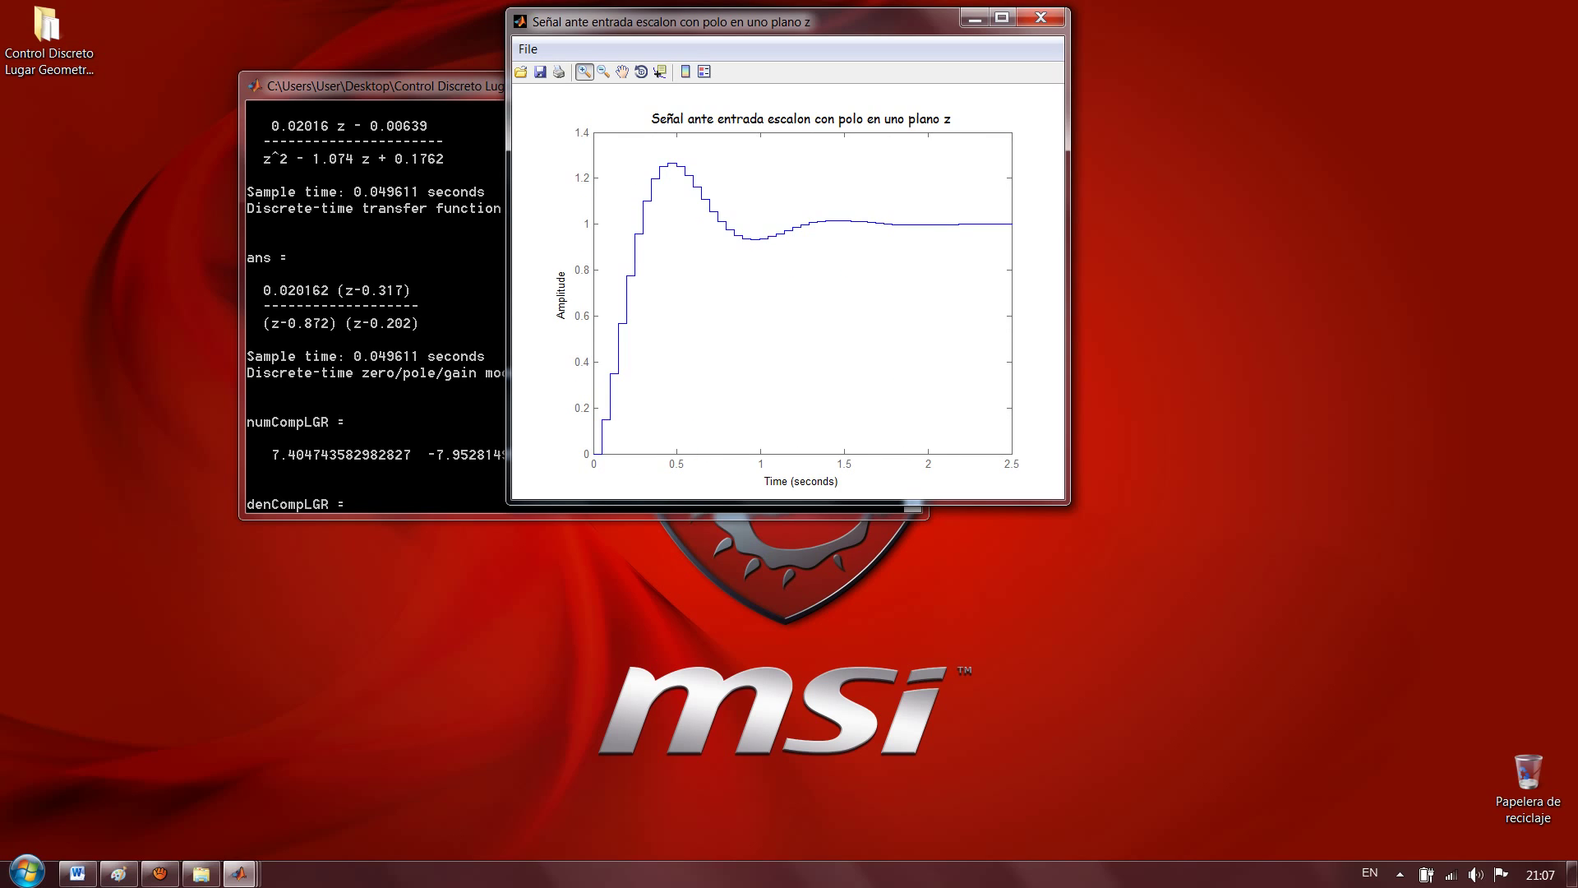
Examine the second, smaller peak of the step response up close, then minimise the figure
{"action": "left_click_drag", "start_coordinate": [772, 205], "coordinate": [923, 267]}
{"action": "left_click_drag", "start_coordinate": [673, 190], "coordinate": [868, 262]}
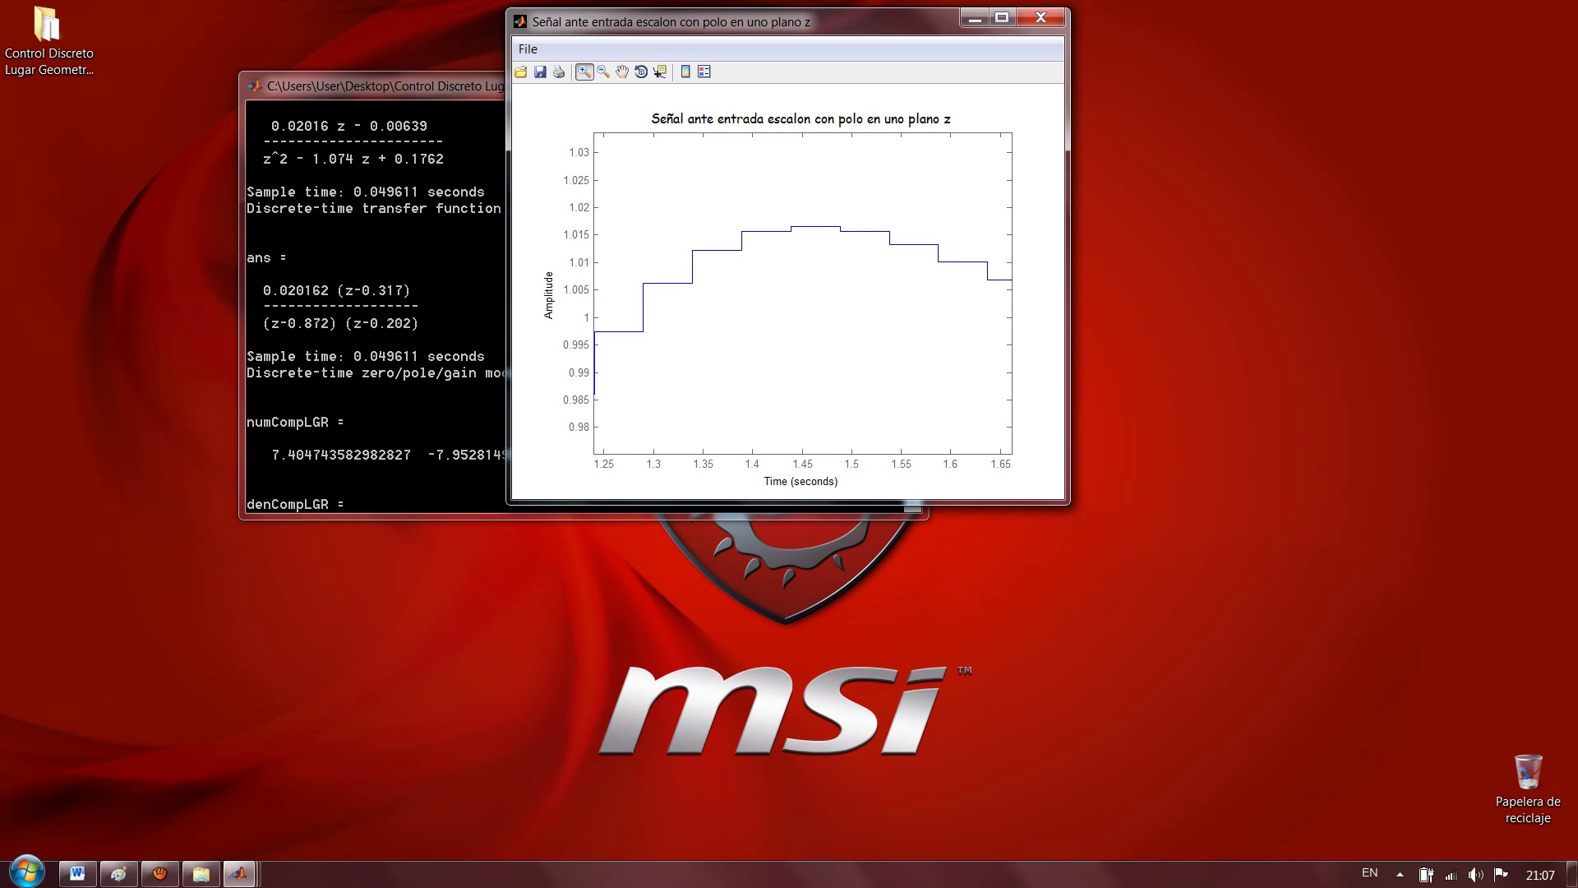
{"action": "left_click", "coordinate": [974, 17]}
Review the Tren de pulsos con polo en uno plano z figure beside the console, then close it
{"action": "mouse_move", "coordinate": [239, 873]}
{"action": "left_click", "coordinate": [353, 777]}
{"action": "left_click_drag", "start_coordinate": [805, 21], "coordinate": [847, 70]}
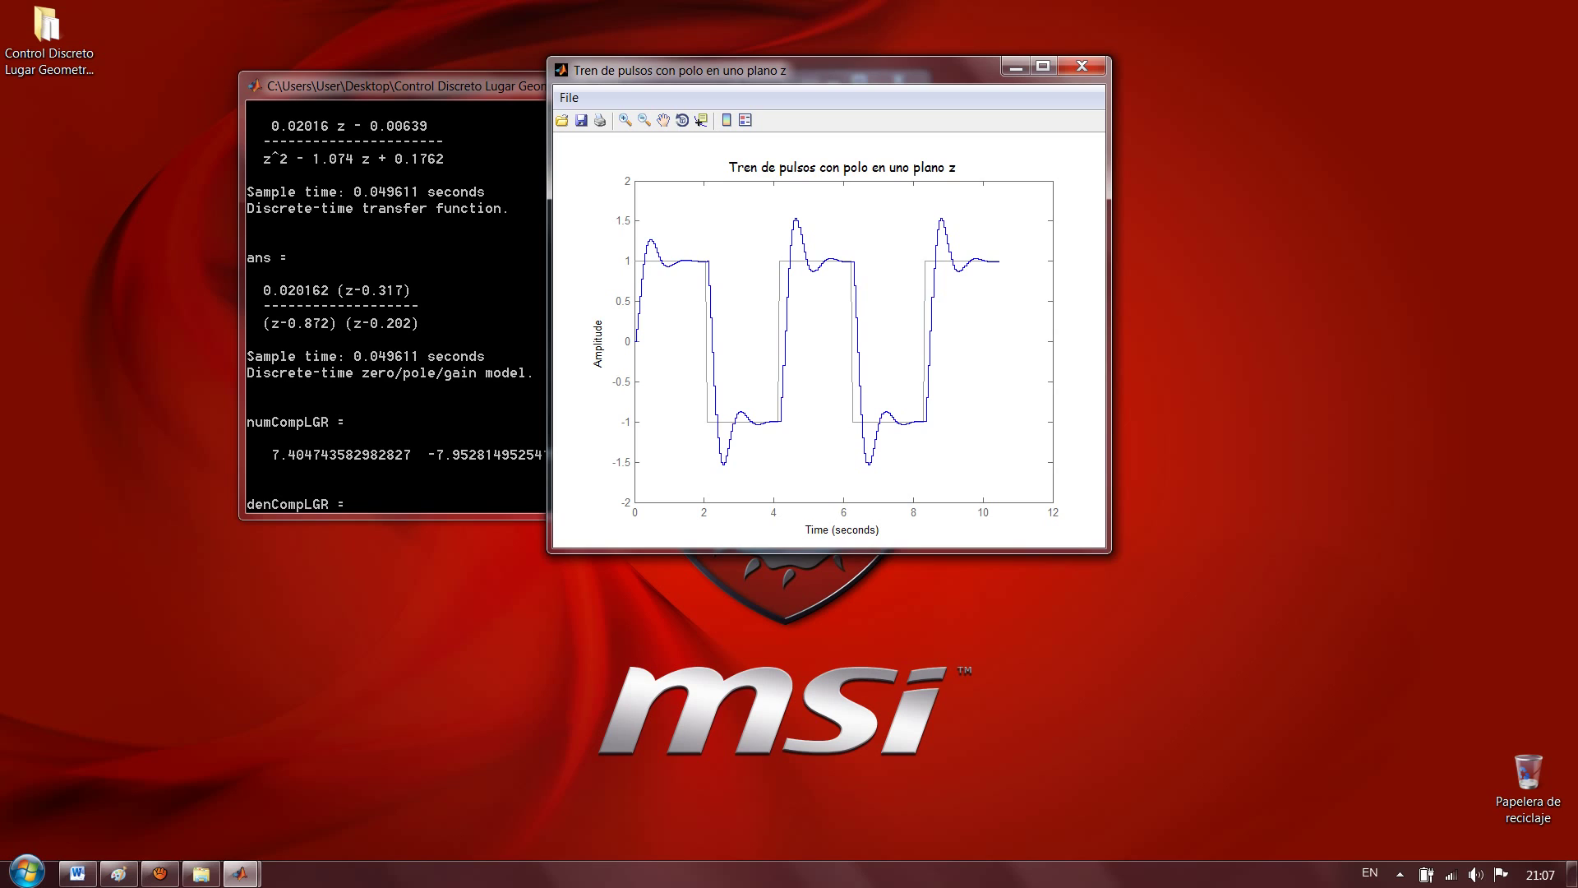
{"action": "left_click", "coordinate": [1081, 65]}
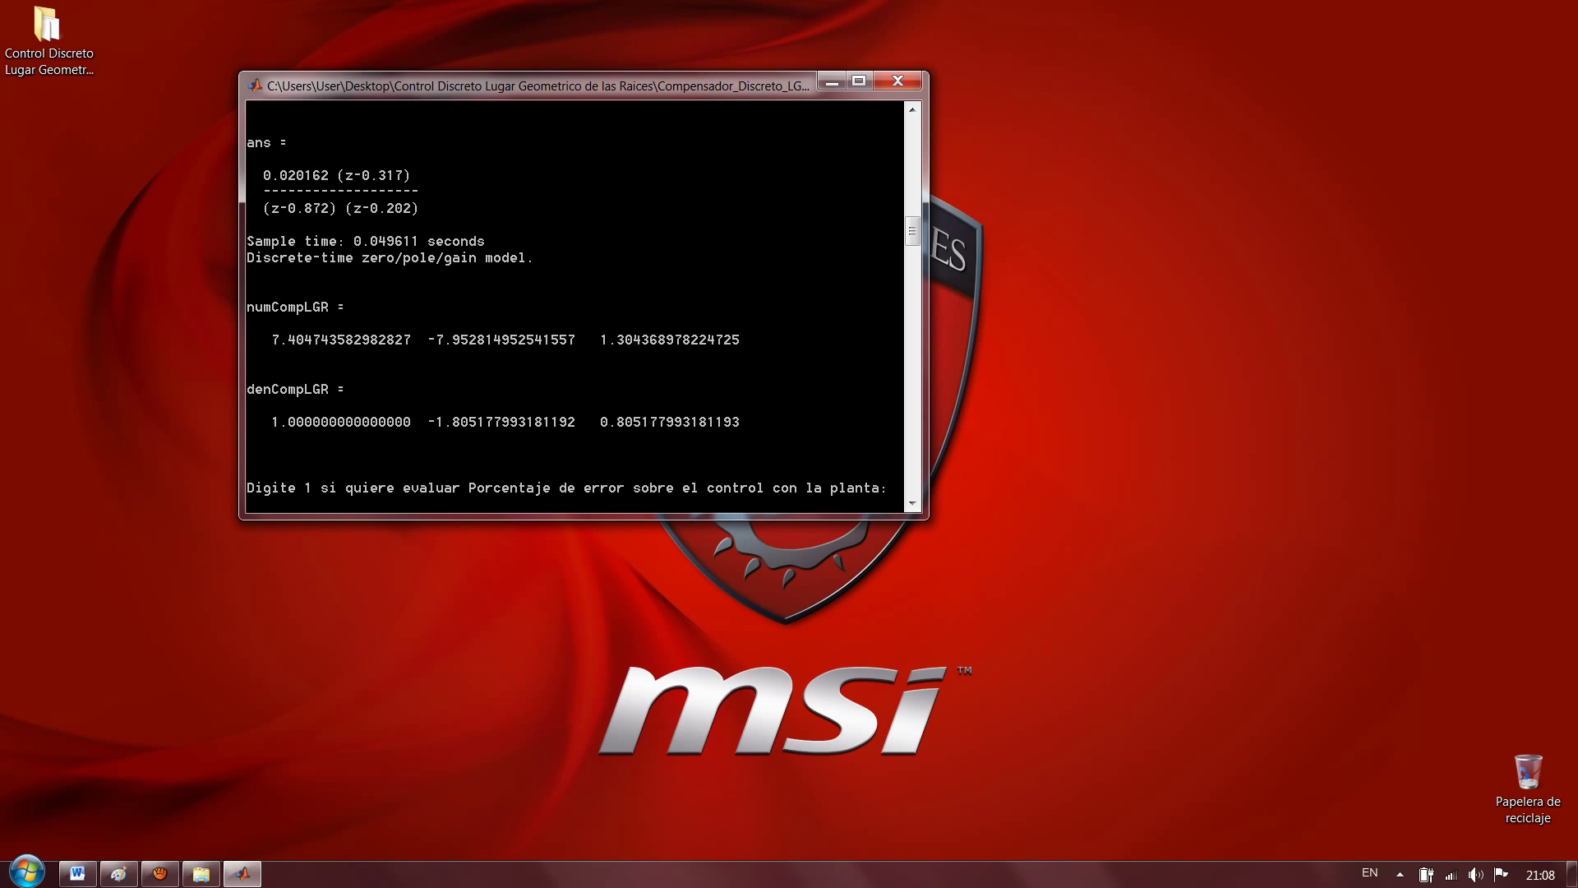
Skip the error percentage evaluation with 0 and choose option 1 to evaluate the controller with another plant
{"action": "type", "text": "0"}
{"action": "key", "text": "Return"}
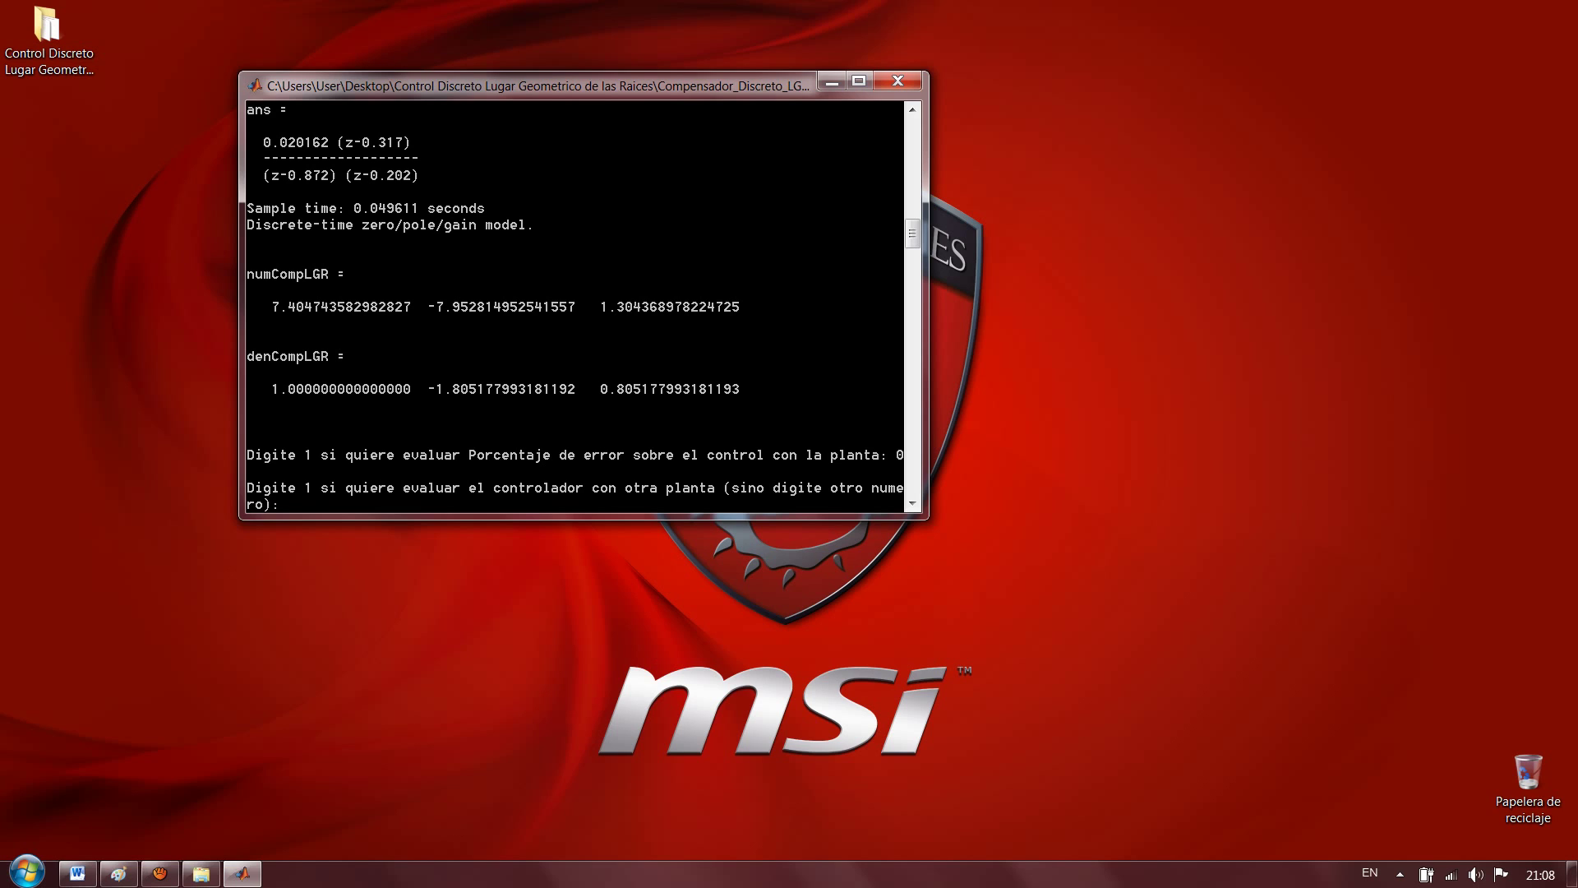
{"action": "key", "text": "Return"}
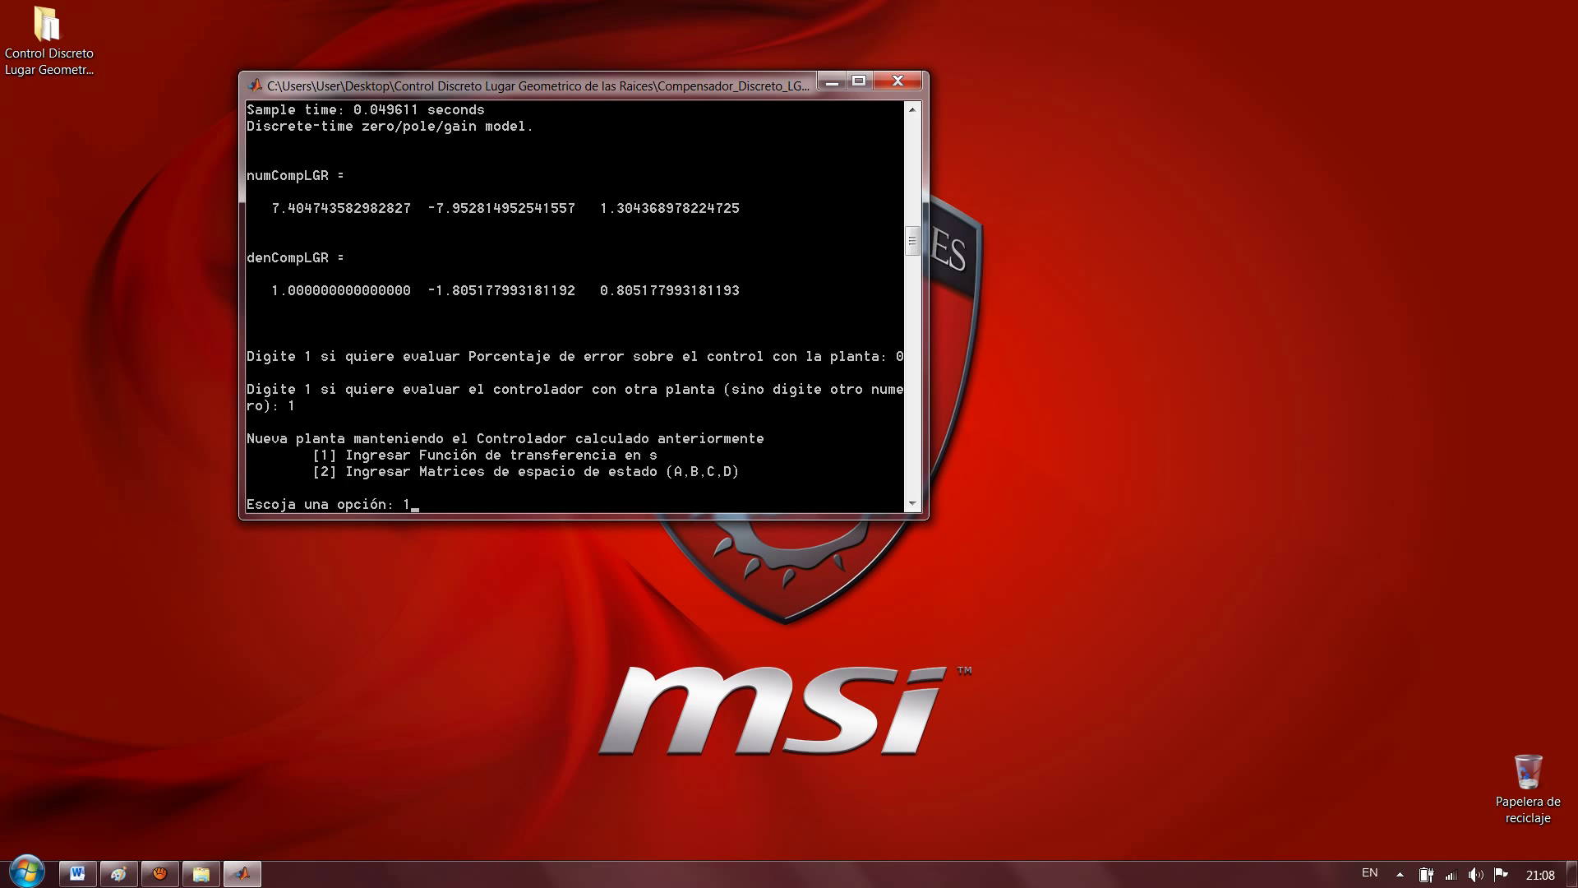
Choose option 1 to define the new plant as an s-domain transfer function and 1 for numerator and denominator entry
{"action": "key", "text": "Return"}
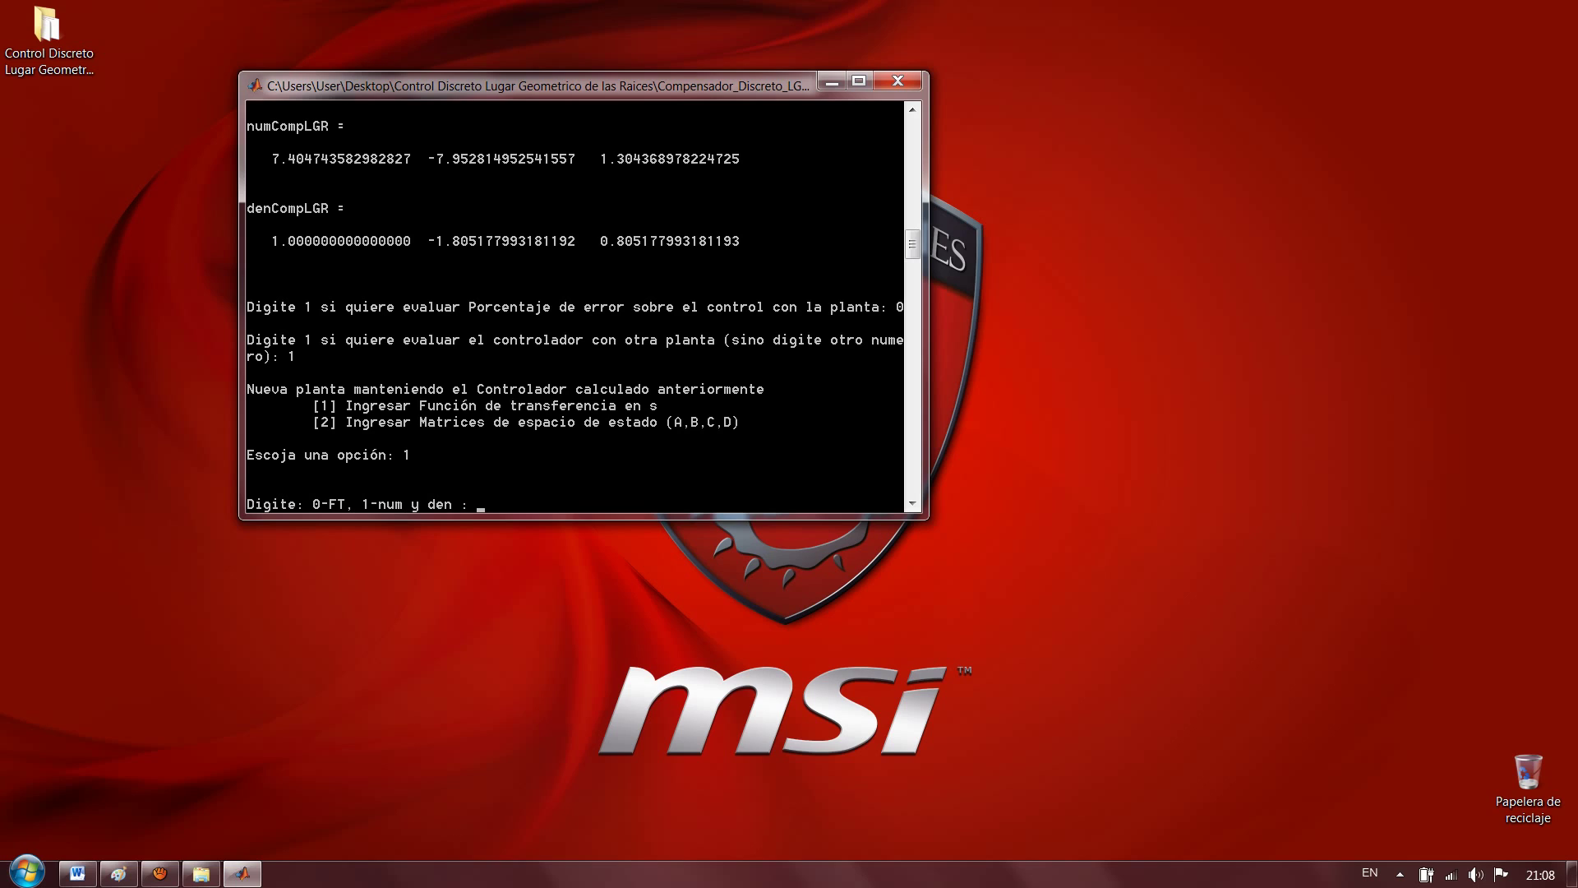
{"action": "type", "text": "1"}
{"action": "key", "text": "Return"}
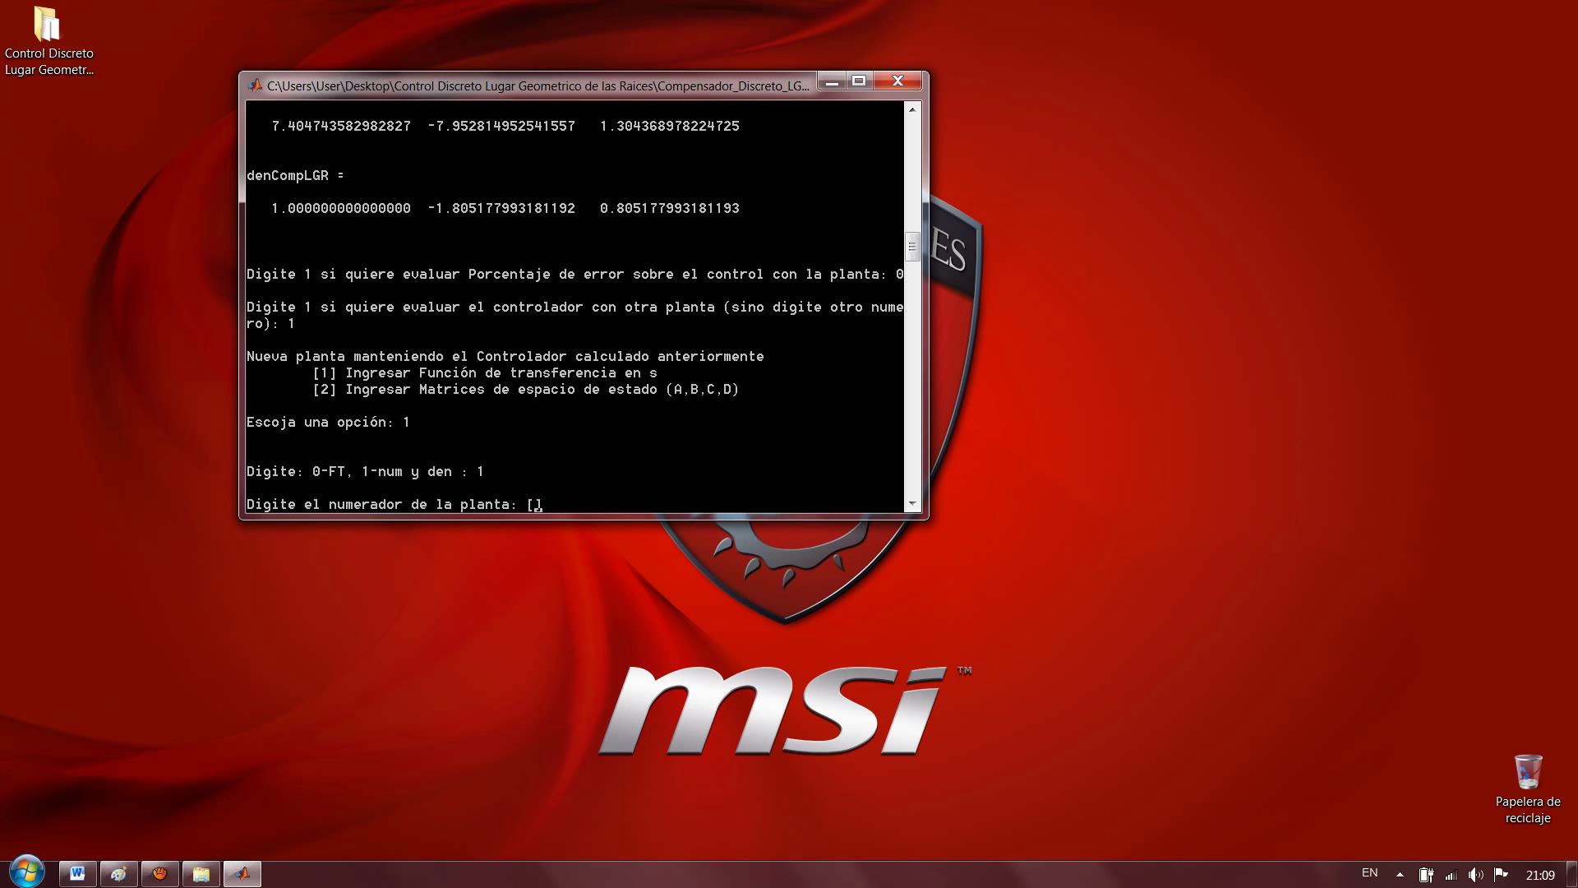
Enter the new plant's numerator as [0.5 14] and its denominator as [1 40 98] to run the robustness test
{"action": "type", "text": "8"}
{"action": "key", "text": "BackSpace"}
{"action": "type", "text": "[]"}
{"action": "key", "text": "Left"}
{"action": "type", "text": "0.5 14"}
{"action": "key", "text": "Return"}
{"action": "type", "text": "[]"}
{"action": "key", "text": "Left"}
{"action": "type", "text": "1"}
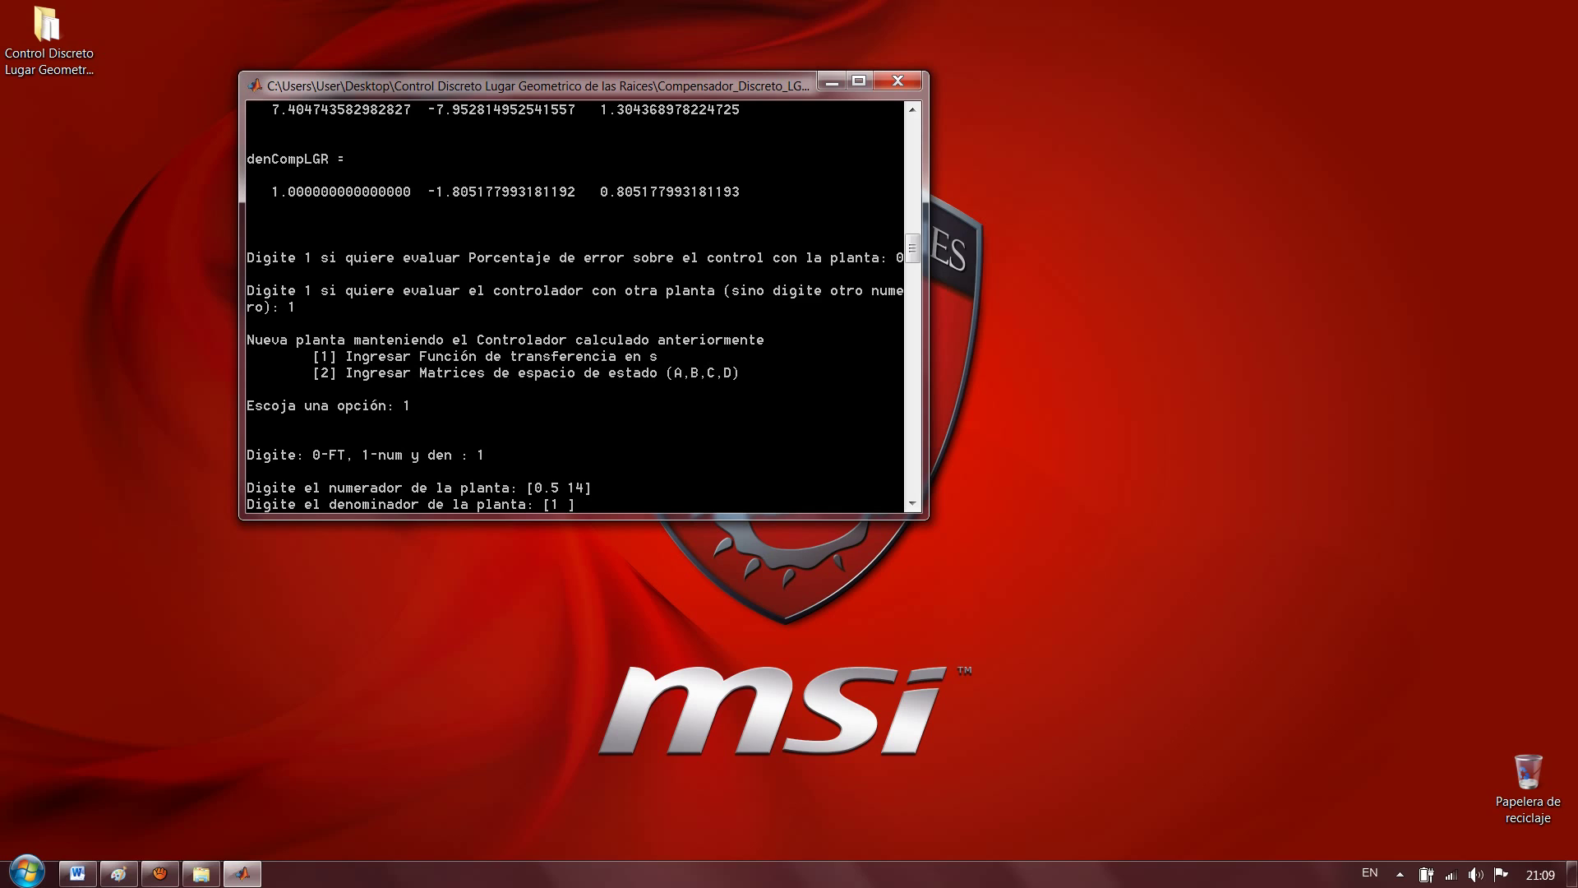
{"action": "type", "text": "40 98"}
{"action": "key", "text": "Return"}
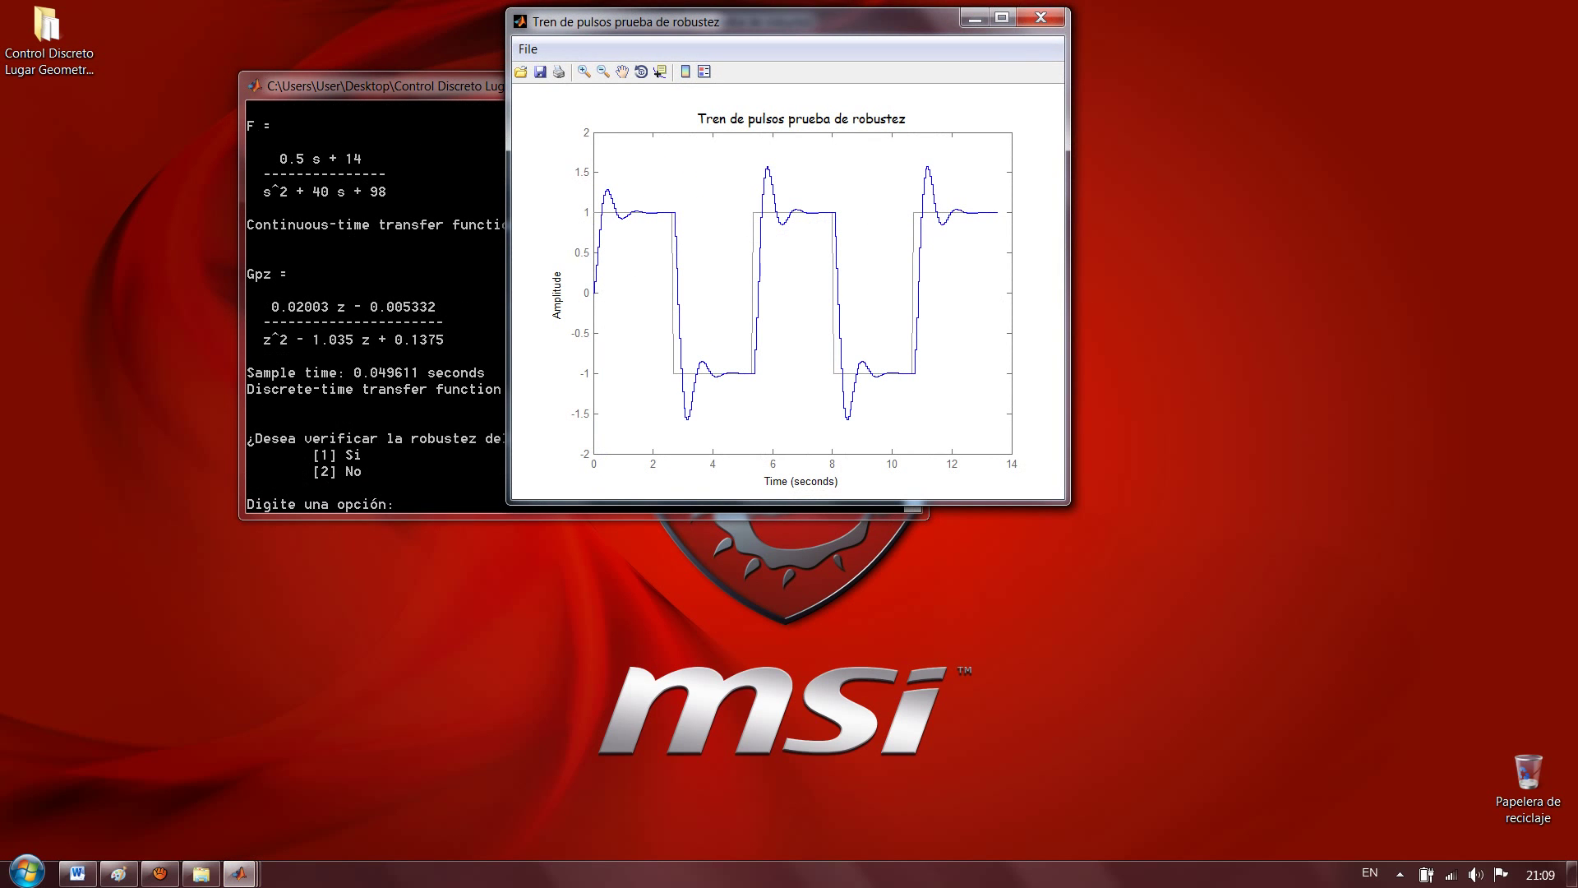
Examine the first and second peaks of the robustness-test step response up close, then restore the full plot
{"action": "key", "text": "alt+Tab"}
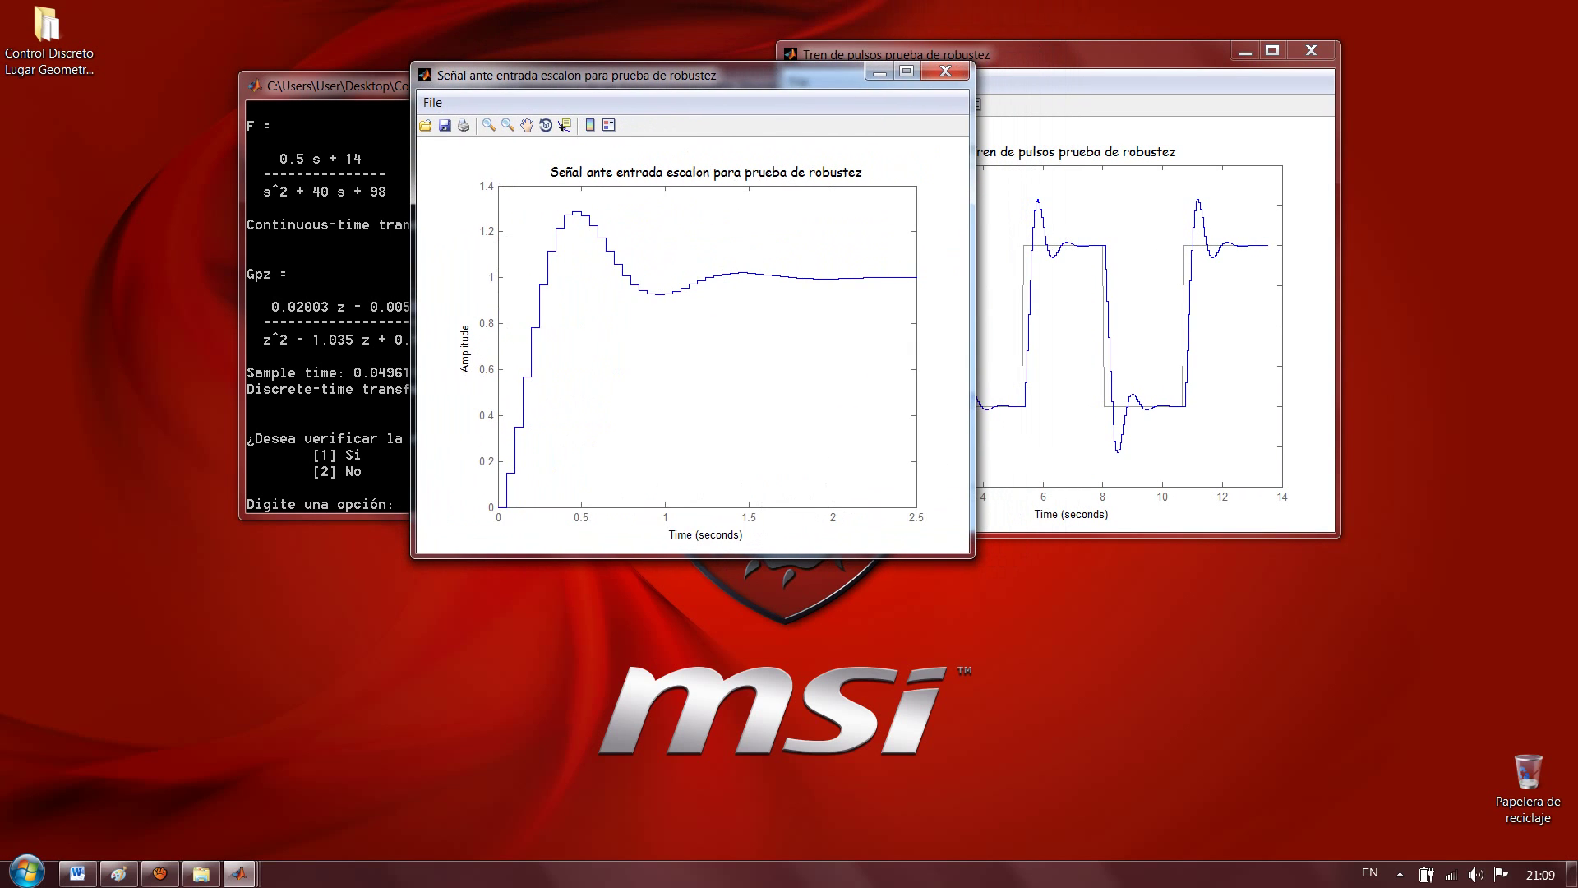
{"action": "left_click", "coordinate": [489, 125]}
{"action": "left_click_drag", "start_coordinate": [531, 196], "coordinate": [601, 253]}
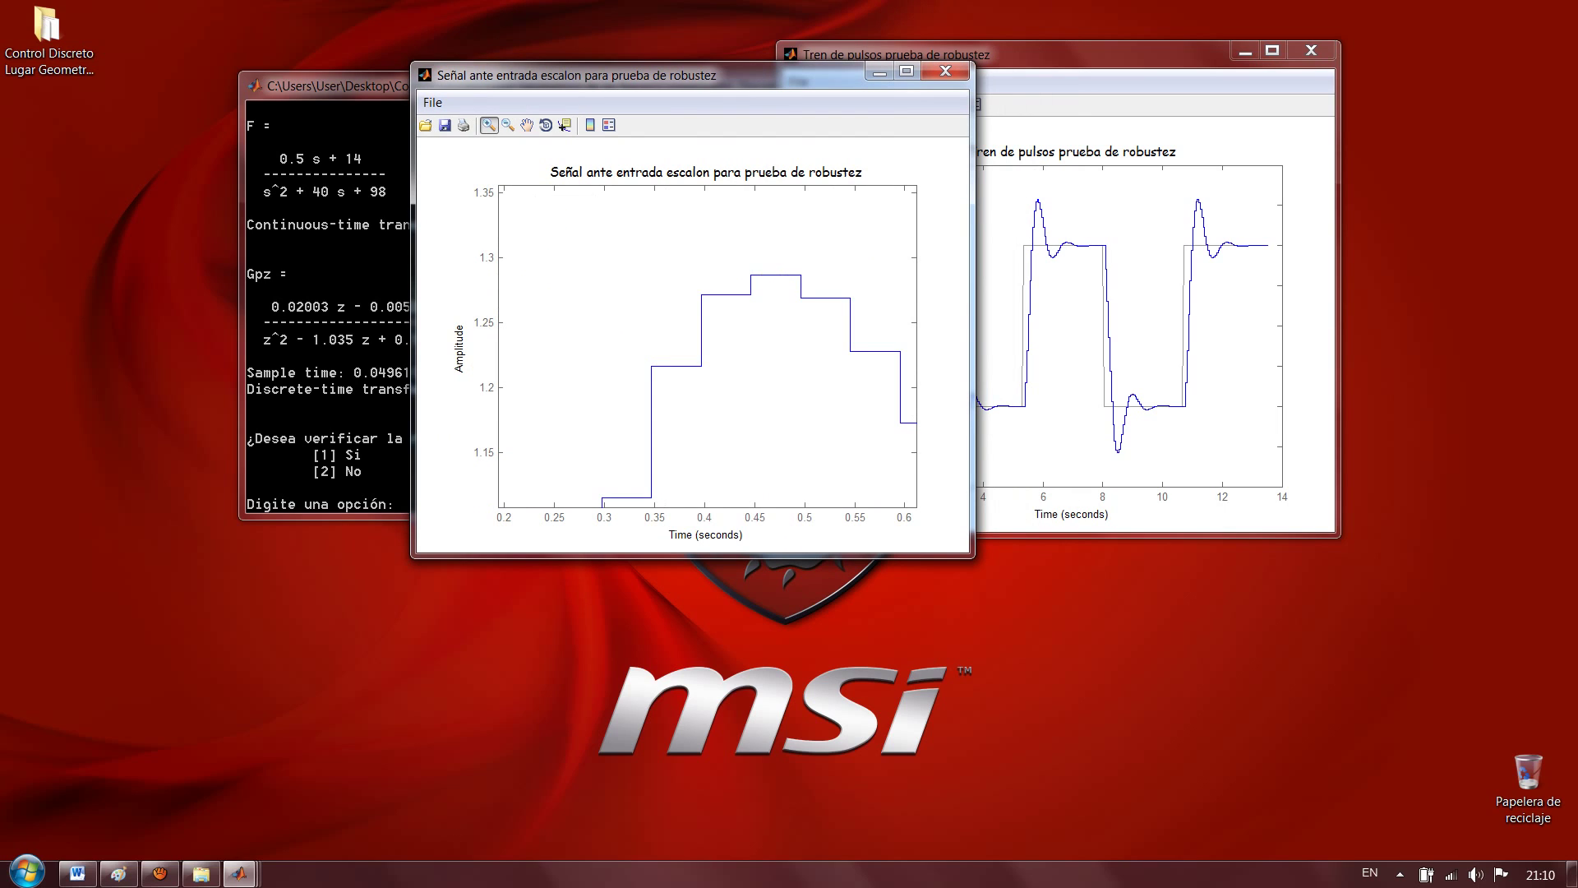
{"action": "double_click", "coordinate": [690, 321]}
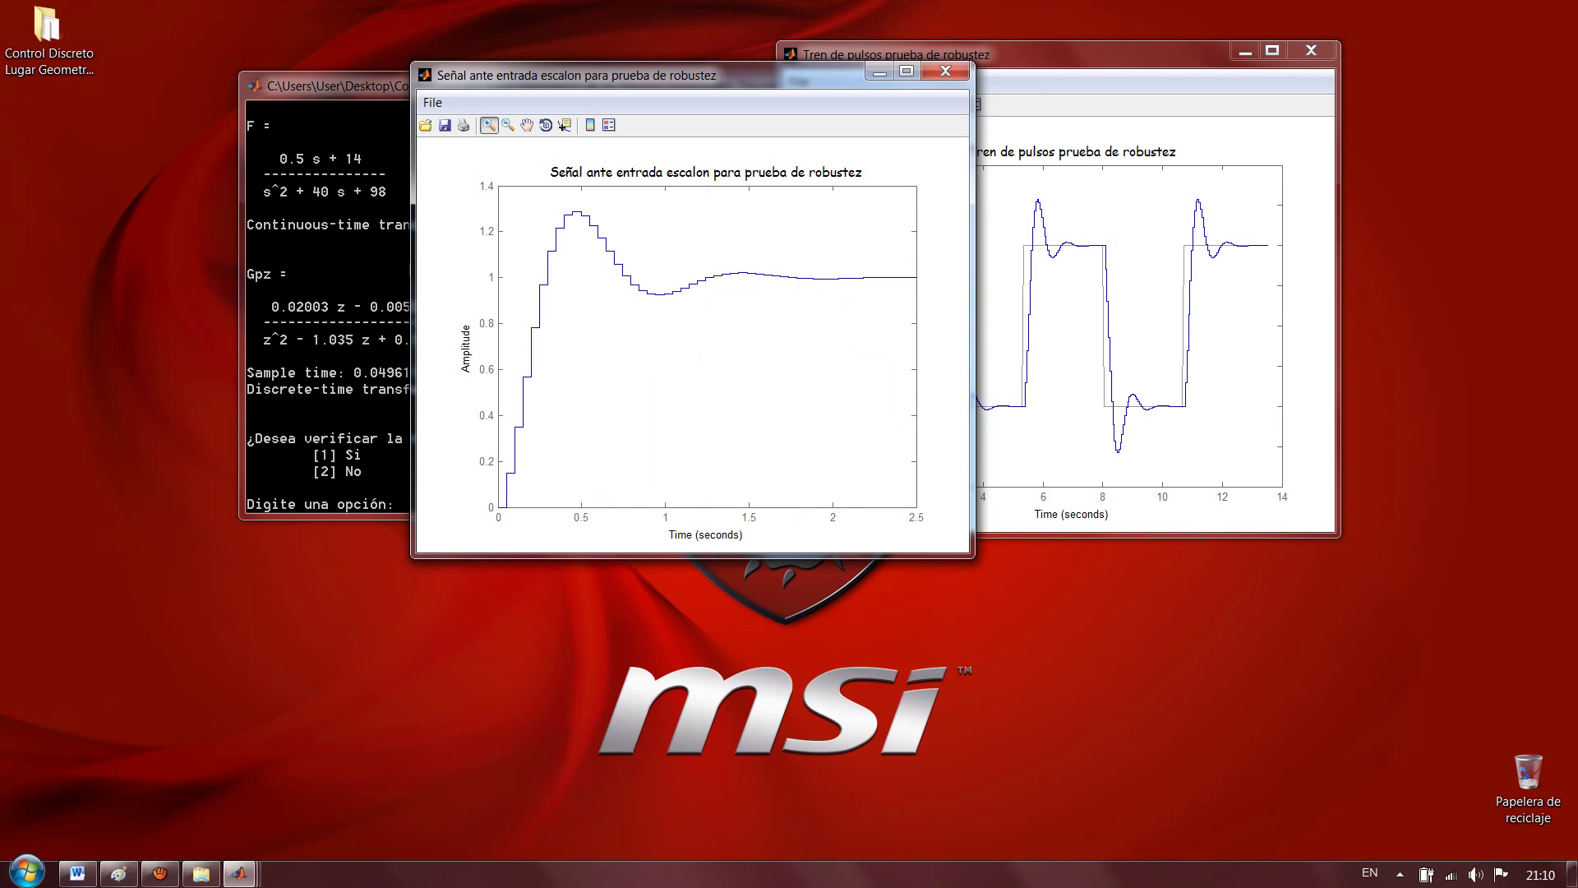
{"action": "left_click_drag", "start_coordinate": [705, 252], "coordinate": [821, 319]}
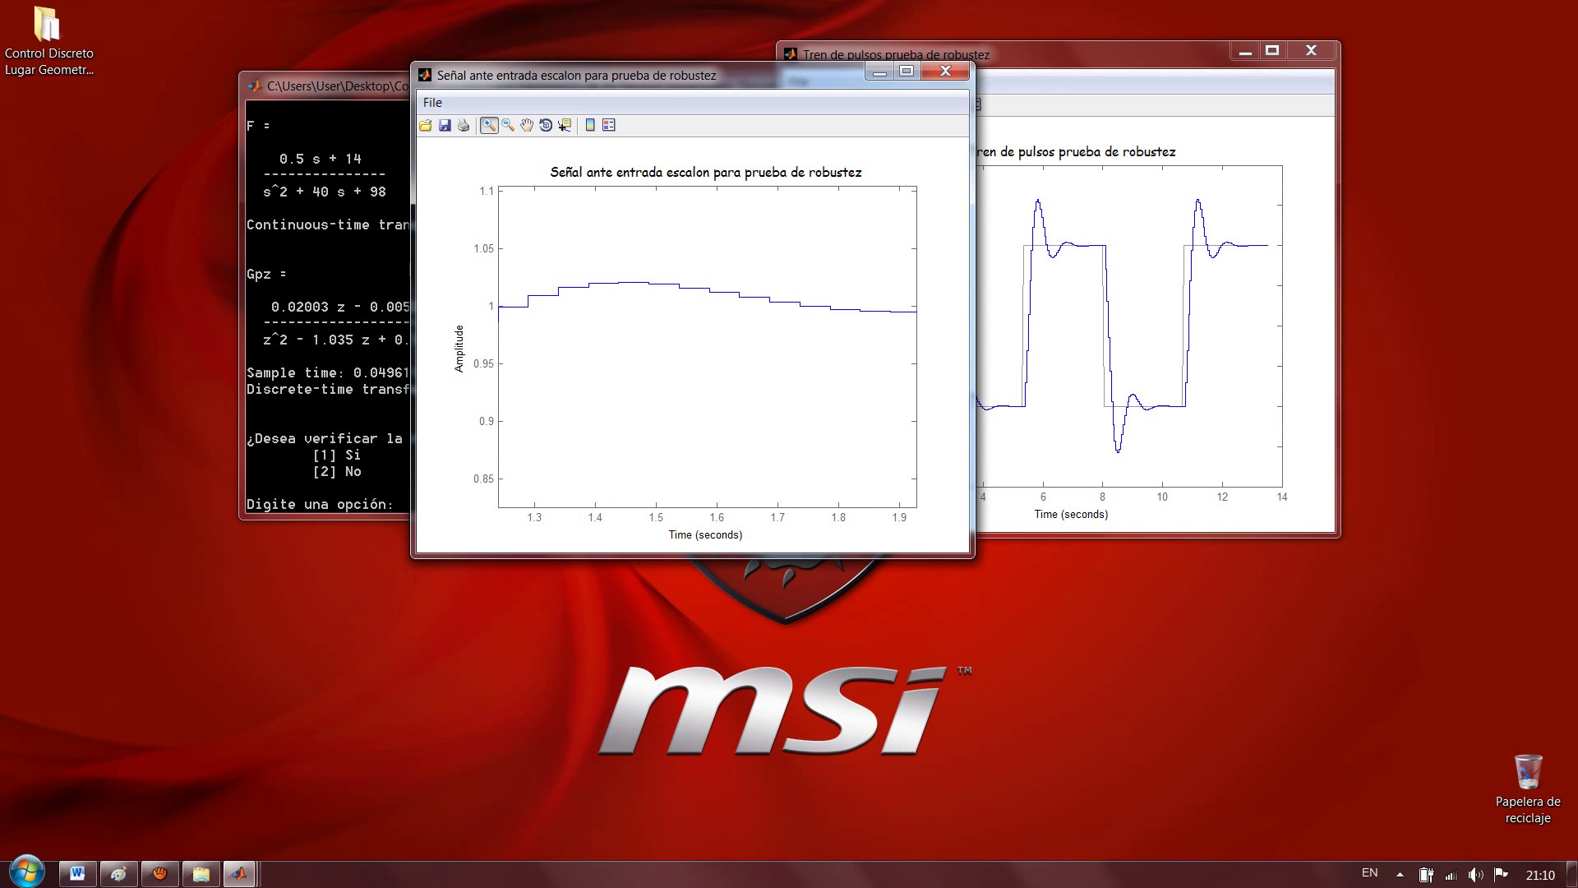
{"action": "left_click_drag", "start_coordinate": [552, 260], "coordinate": [704, 335]}
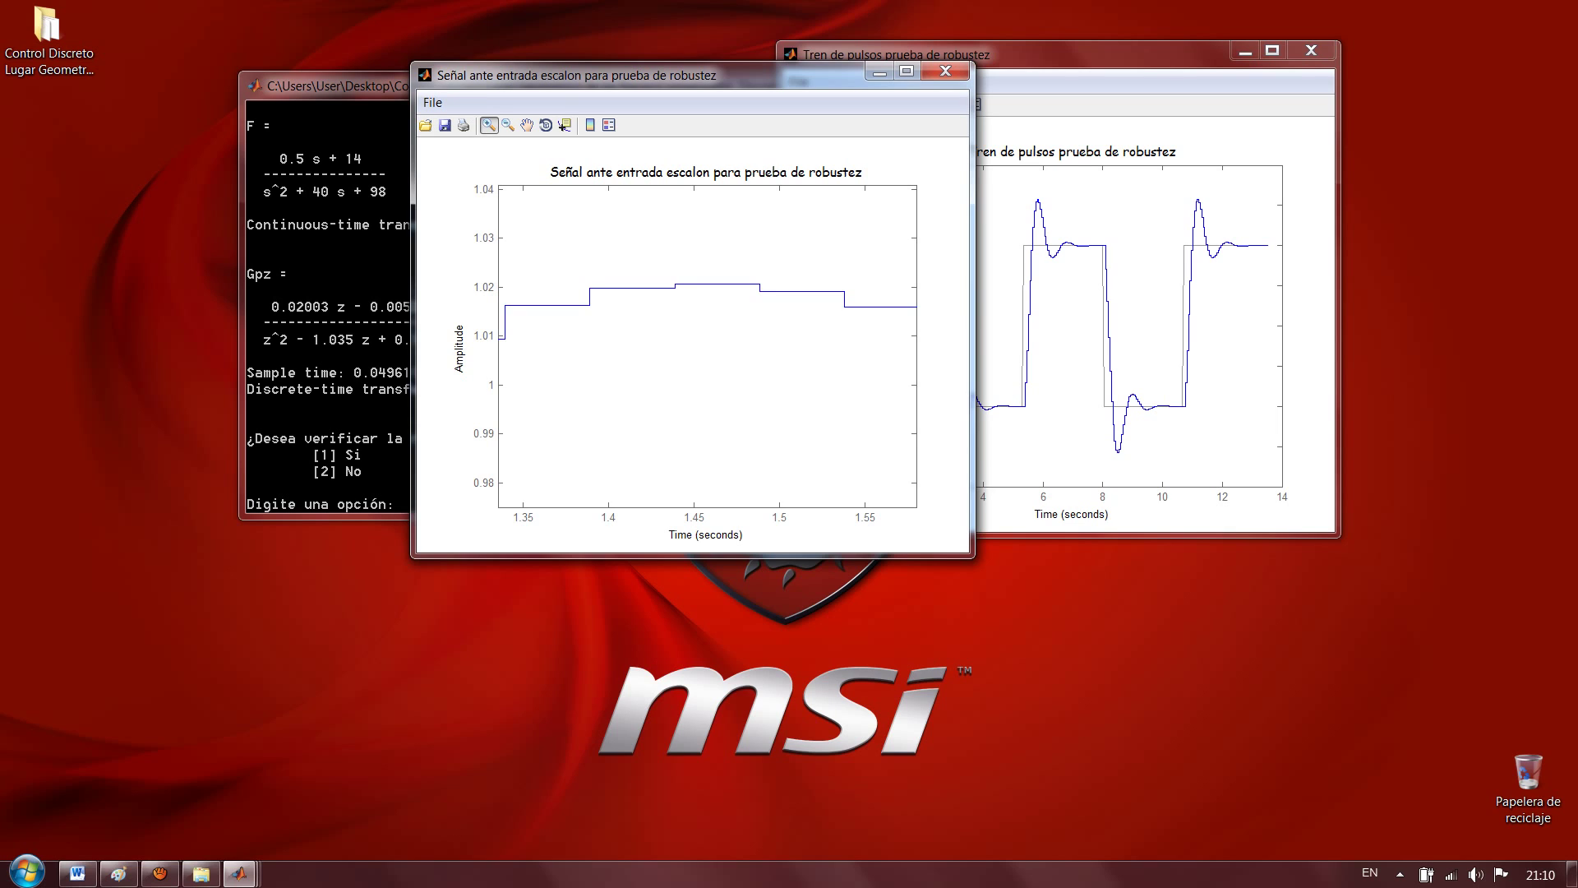
{"action": "double_click", "coordinate": [704, 334]}
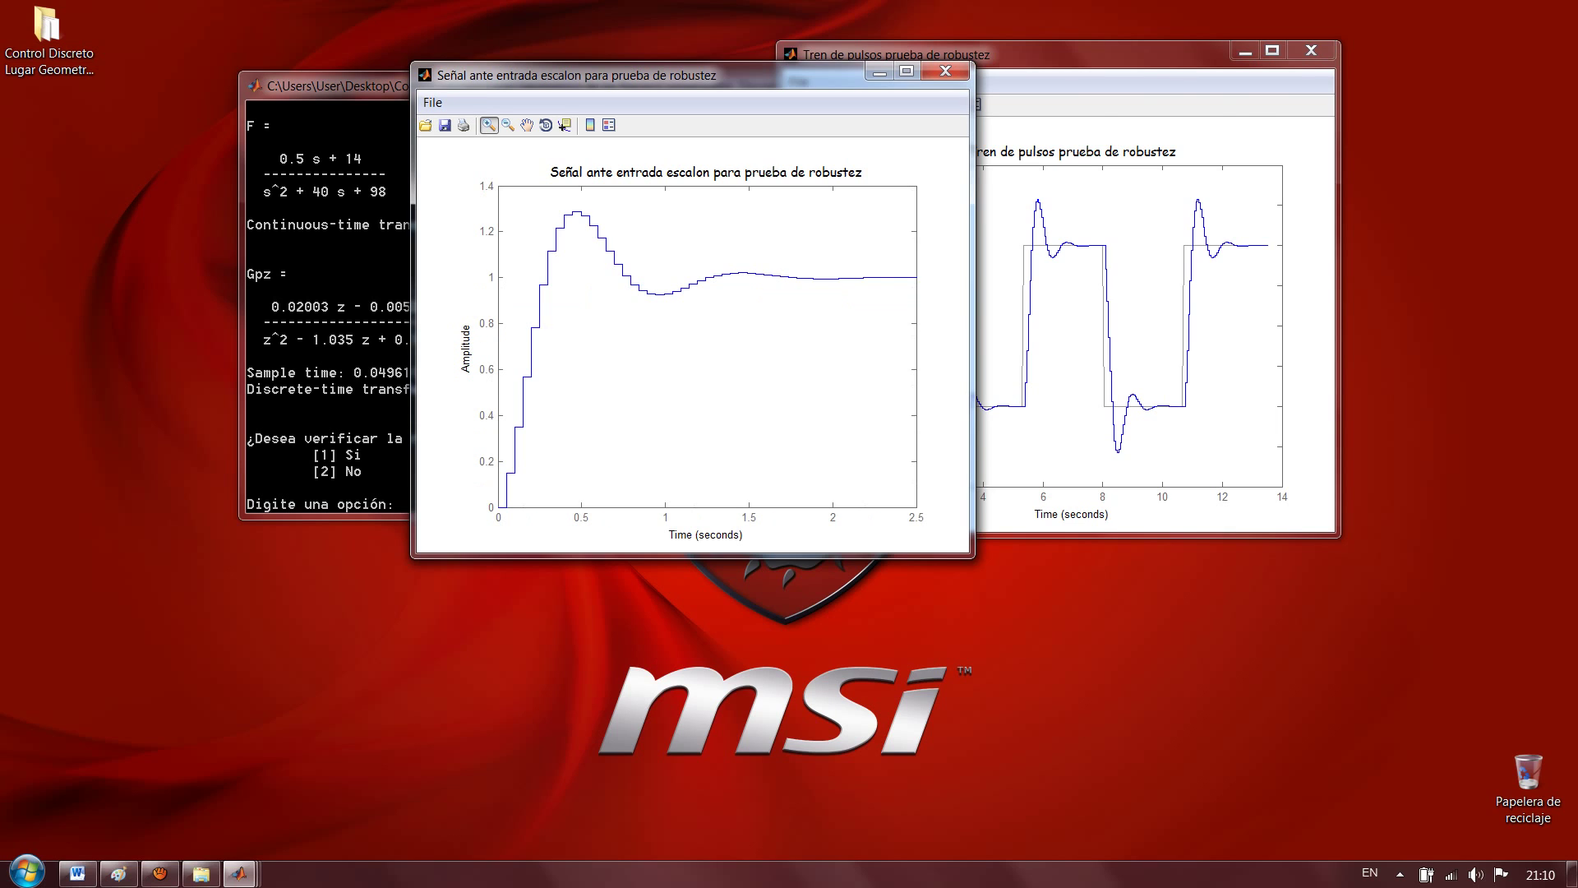
Review the Tren de pulsos prueba de robustez figure, then close the open robustness figures
{"action": "left_click", "coordinate": [1069, 54]}
{"action": "left_click_drag", "start_coordinate": [1069, 54], "coordinate": [837, 73]}
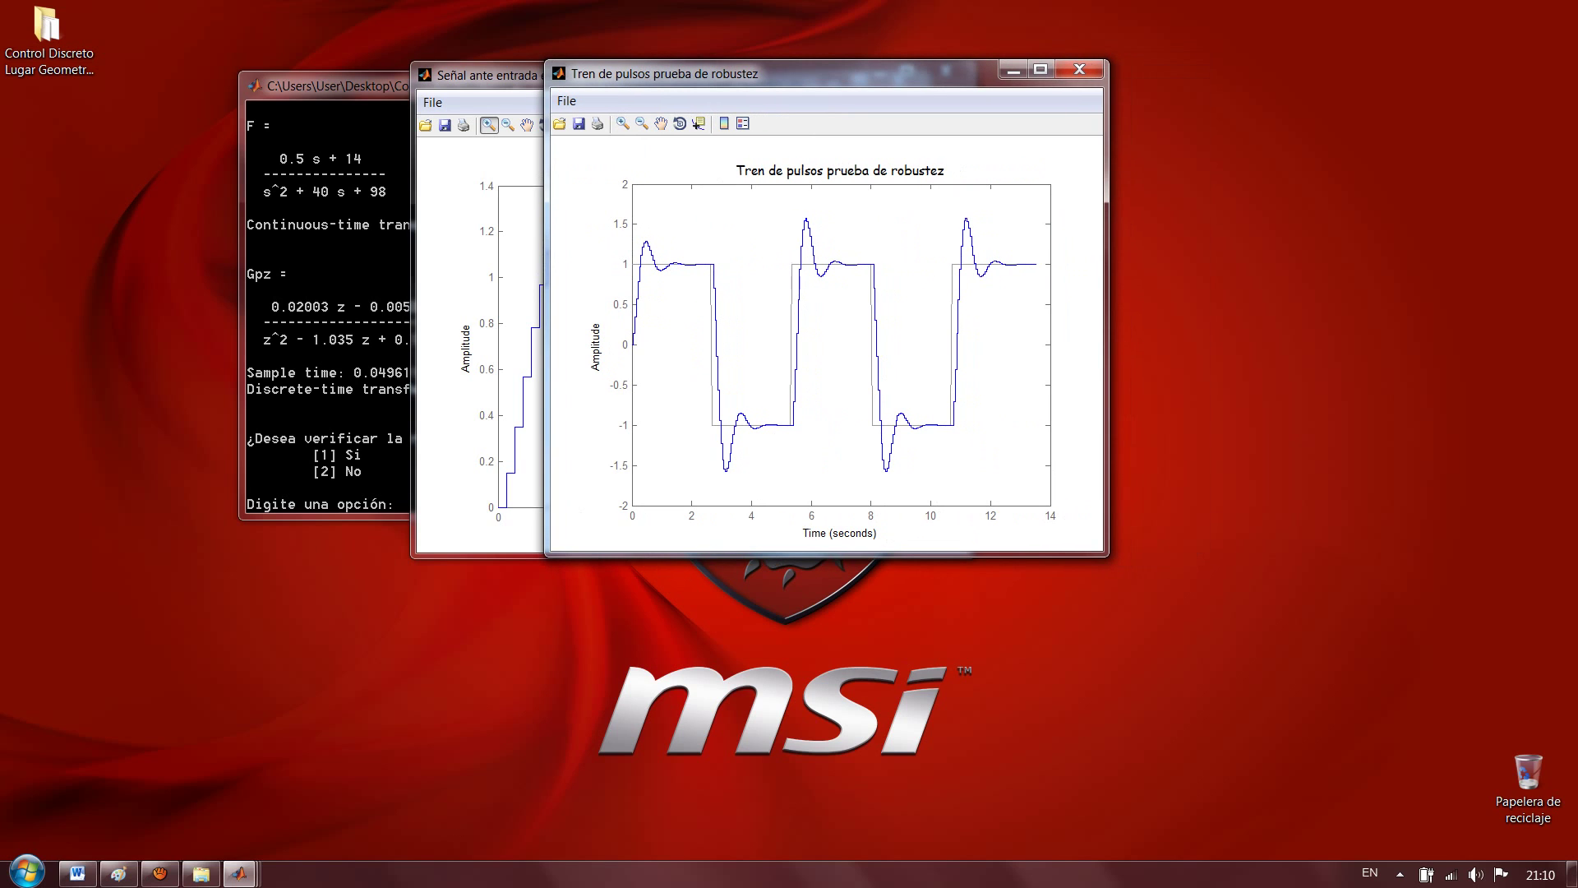
{"action": "left_click", "coordinate": [1079, 69]}
{"action": "left_click", "coordinate": [1074, 71]}
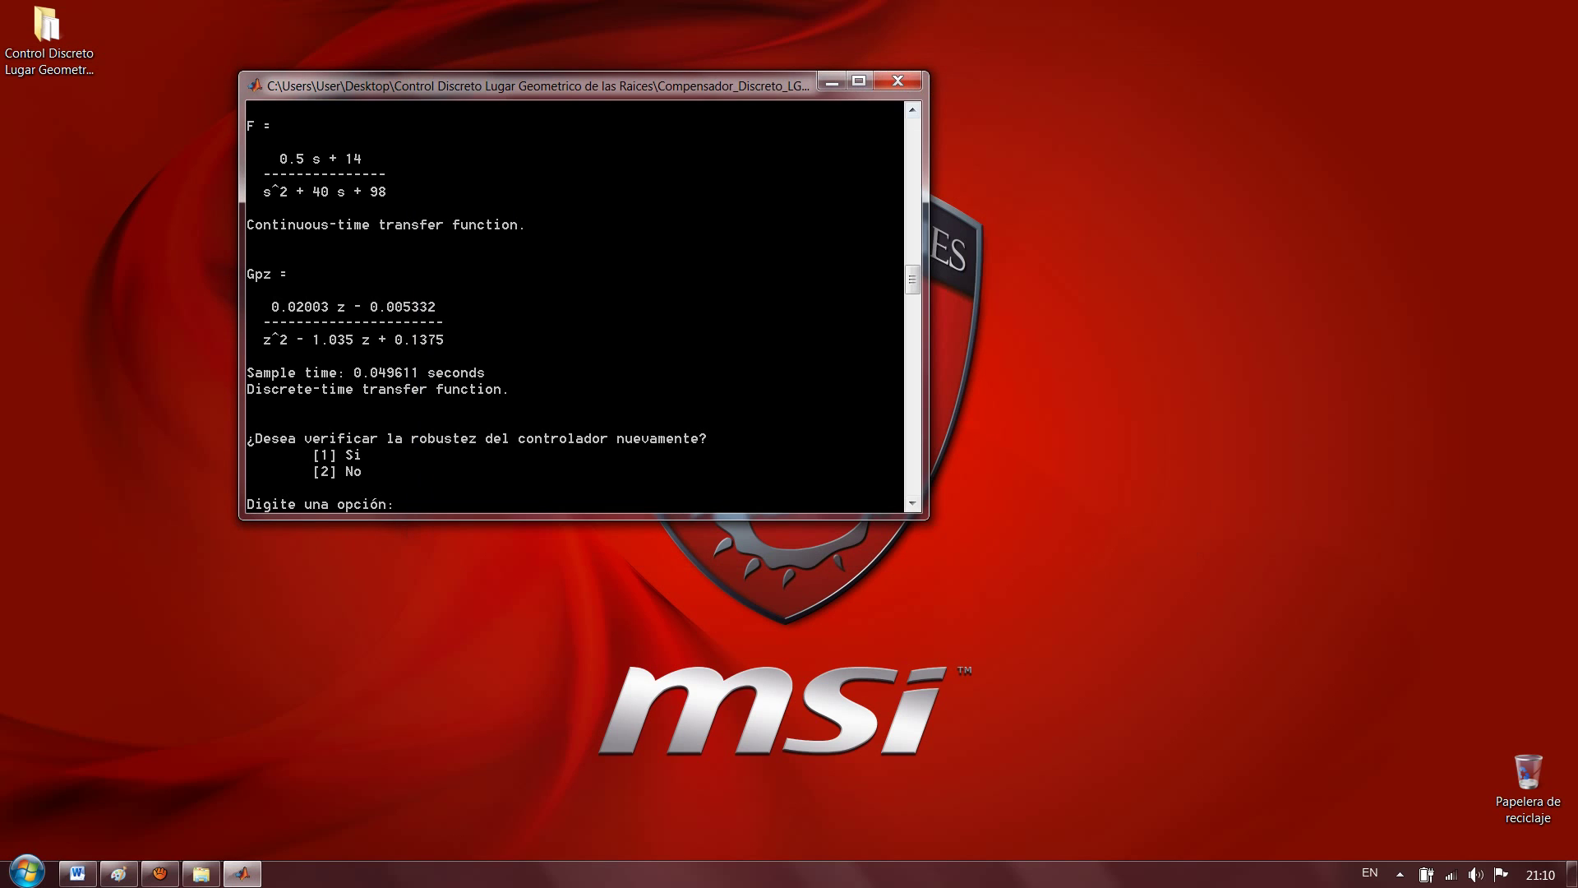
Switch to the Control Discreto Lugar Geometrico de las Raices folder and select the five saved plot images for preview
{"action": "left_click", "coordinate": [201, 874]}
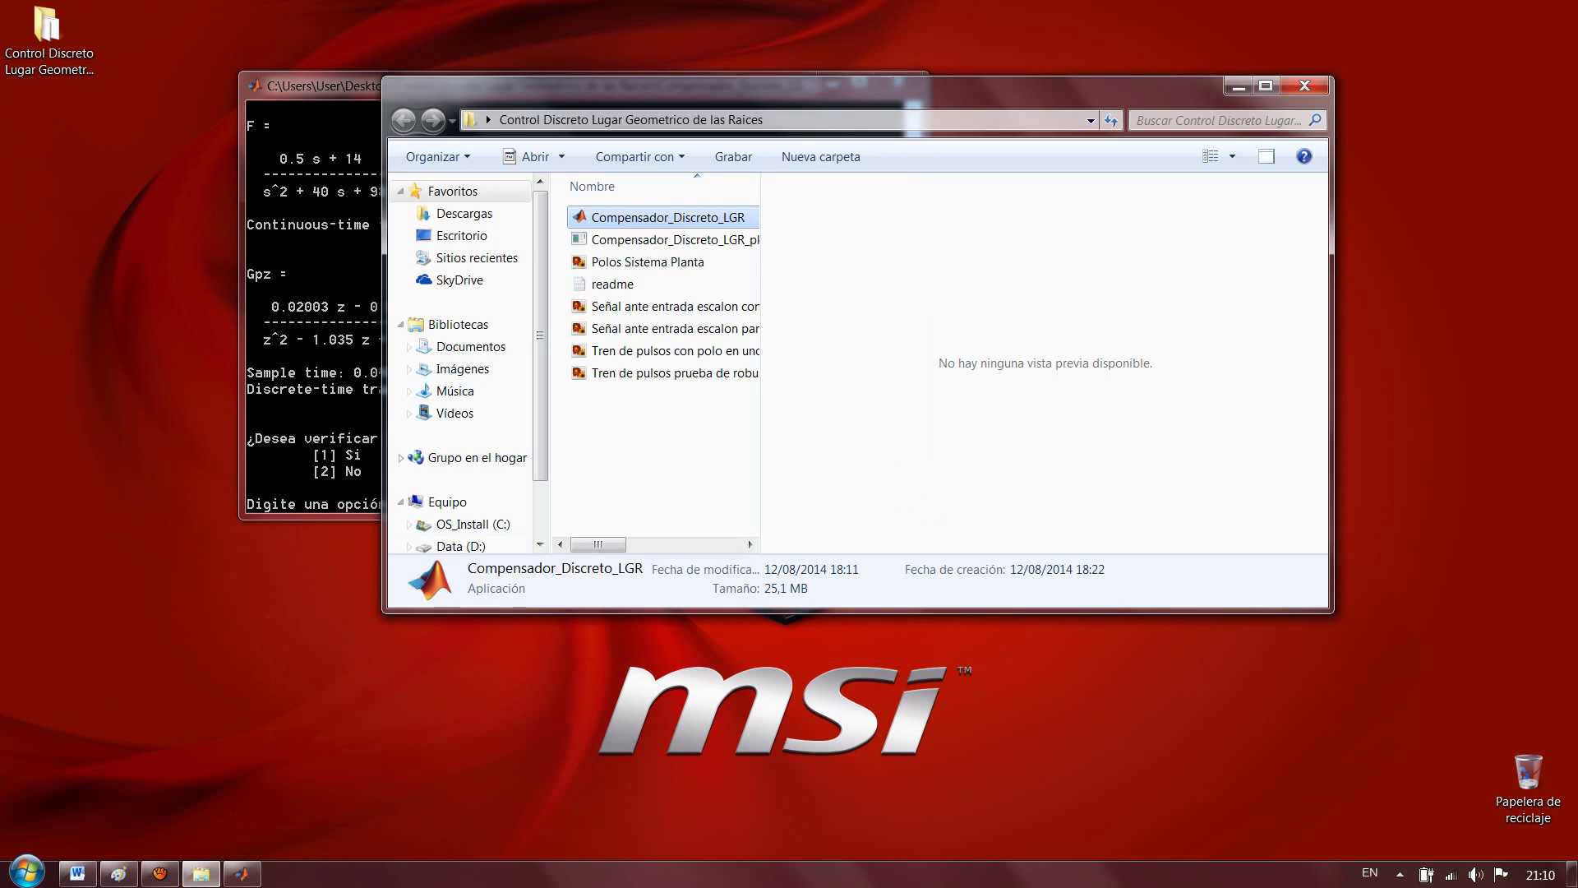
{"action": "key", "text": "Down"}
{"action": "key", "text": "Down"}
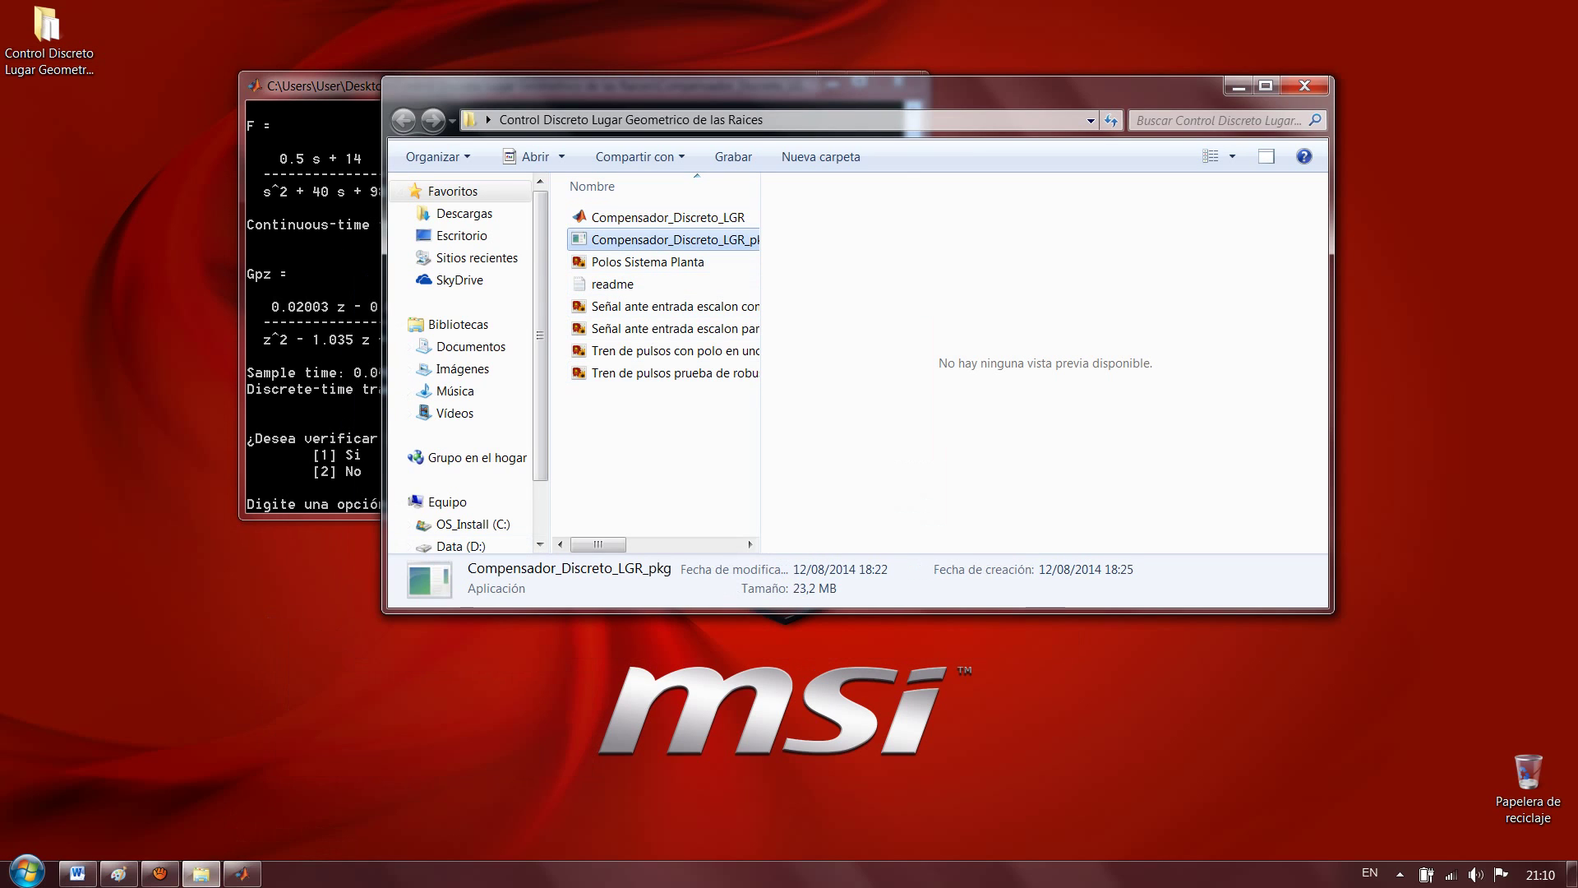
{"action": "left_click", "coordinate": [670, 308], "text": "ctrl"}
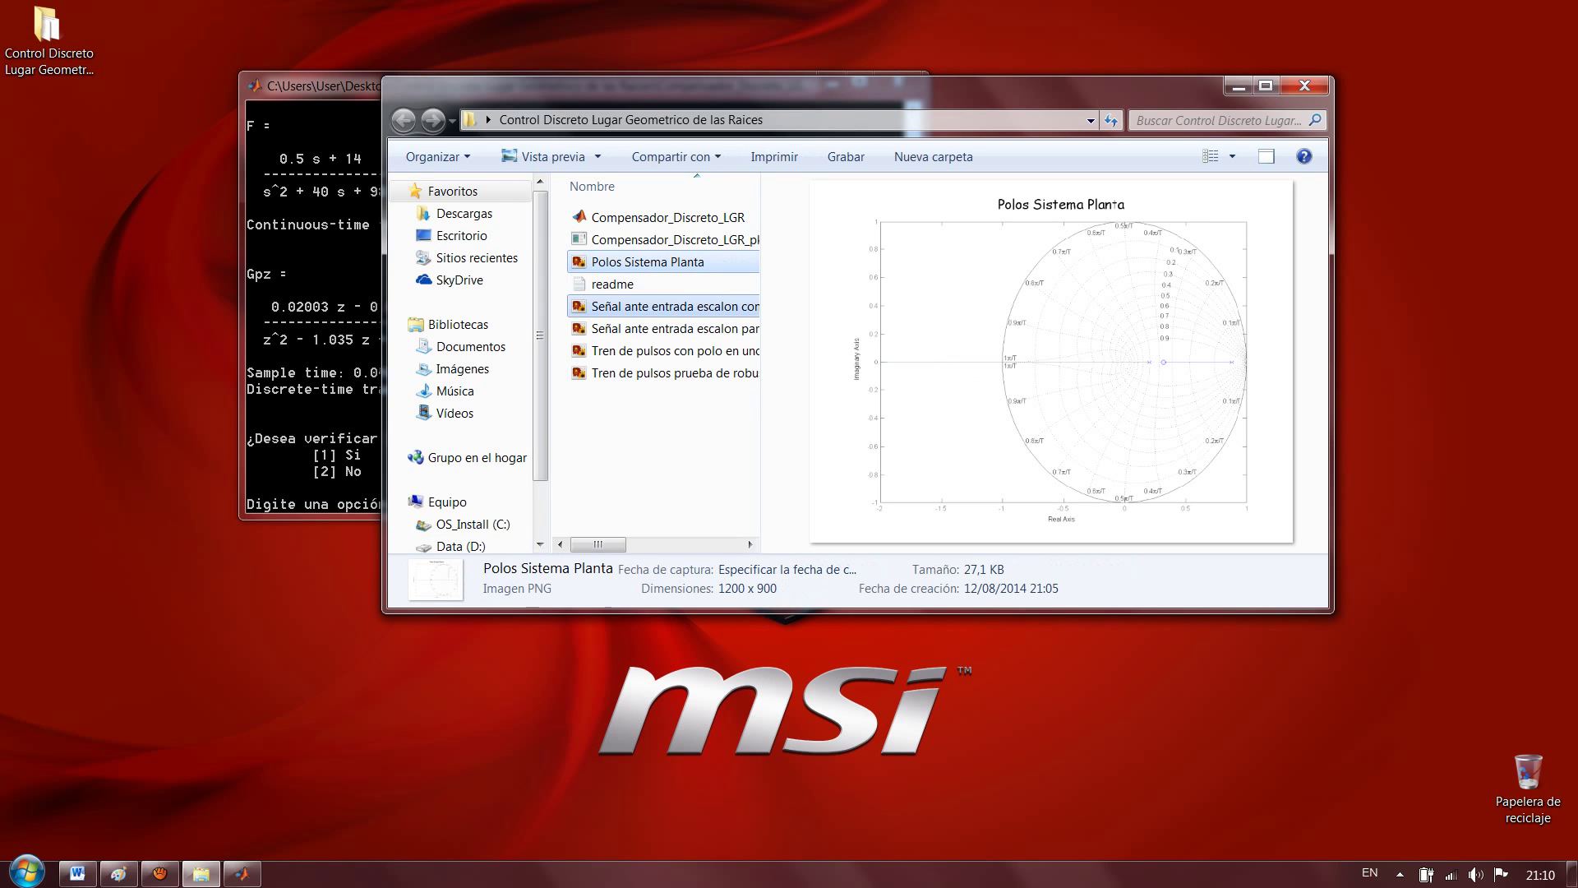
{"action": "left_click", "coordinate": [671, 328], "text": "ctrl"}
{"action": "key", "text": "ctrl+space"}
{"action": "key", "text": "ctrl+Down"}
{"action": "key", "text": "ctrl+space"}
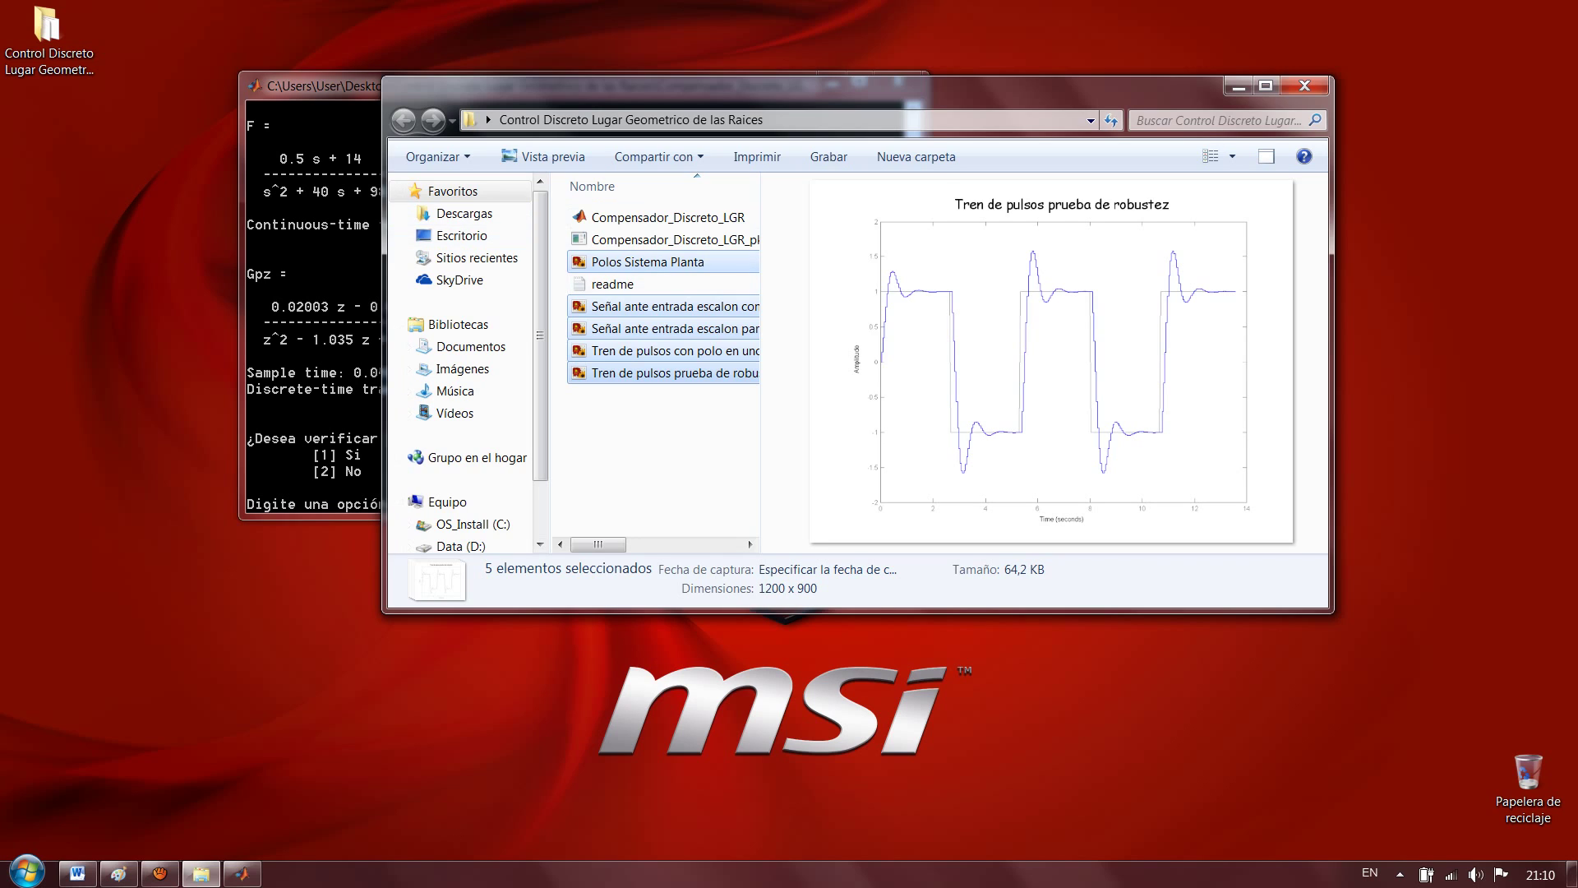
Return to the console and answer 2 to decline another controller robustness check
{"action": "key", "text": "alt+Tab"}
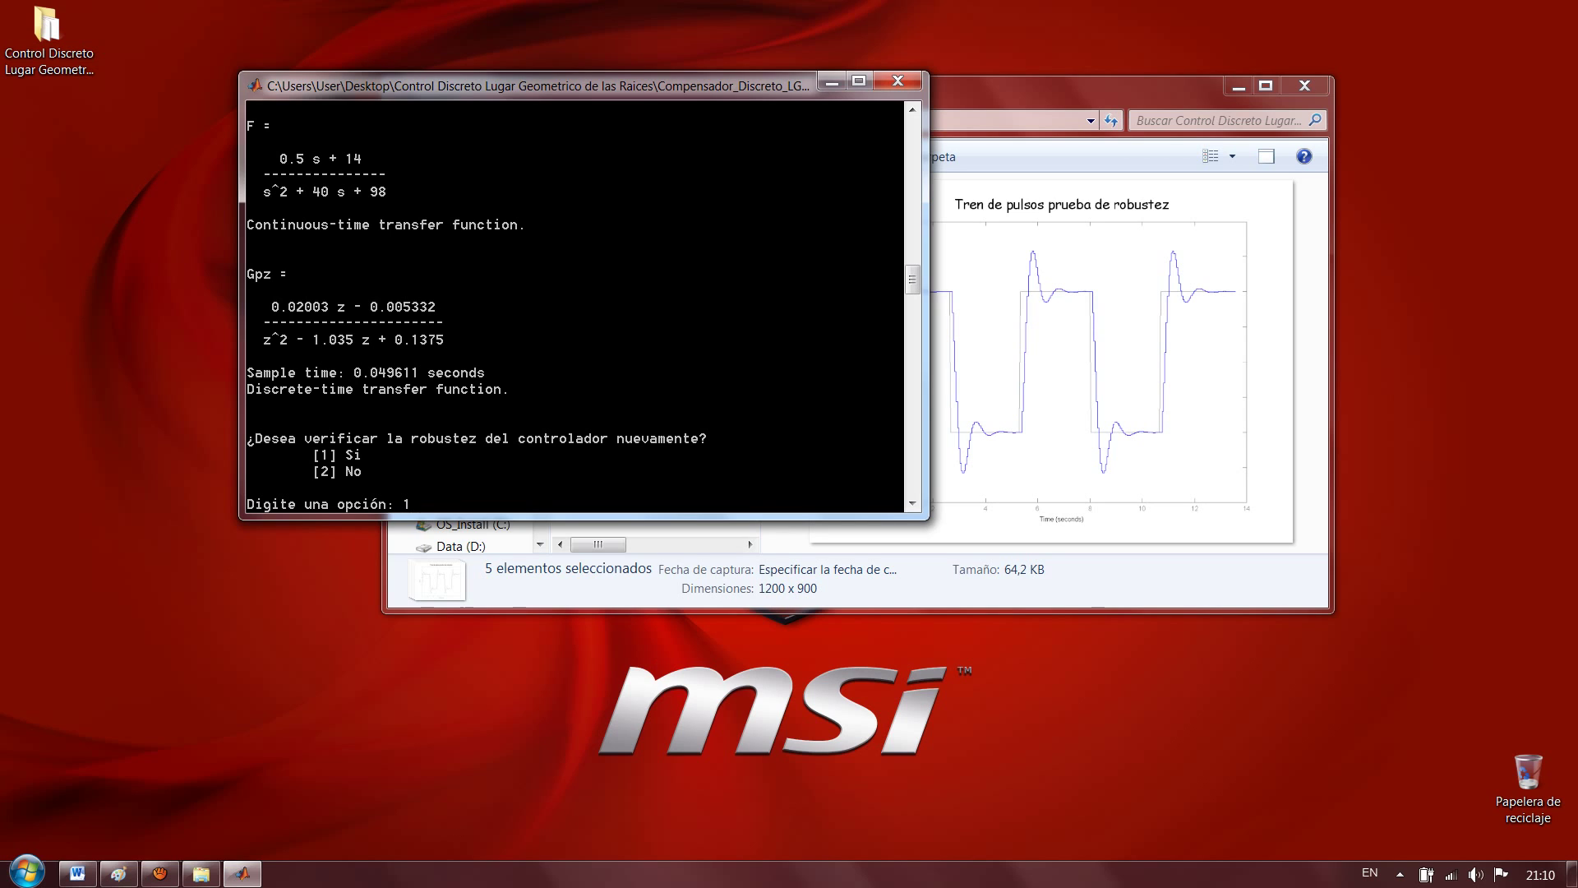
{"action": "key", "text": "BackSpace"}
{"action": "type", "text": "2"}
{"action": "key", "text": "Return"}
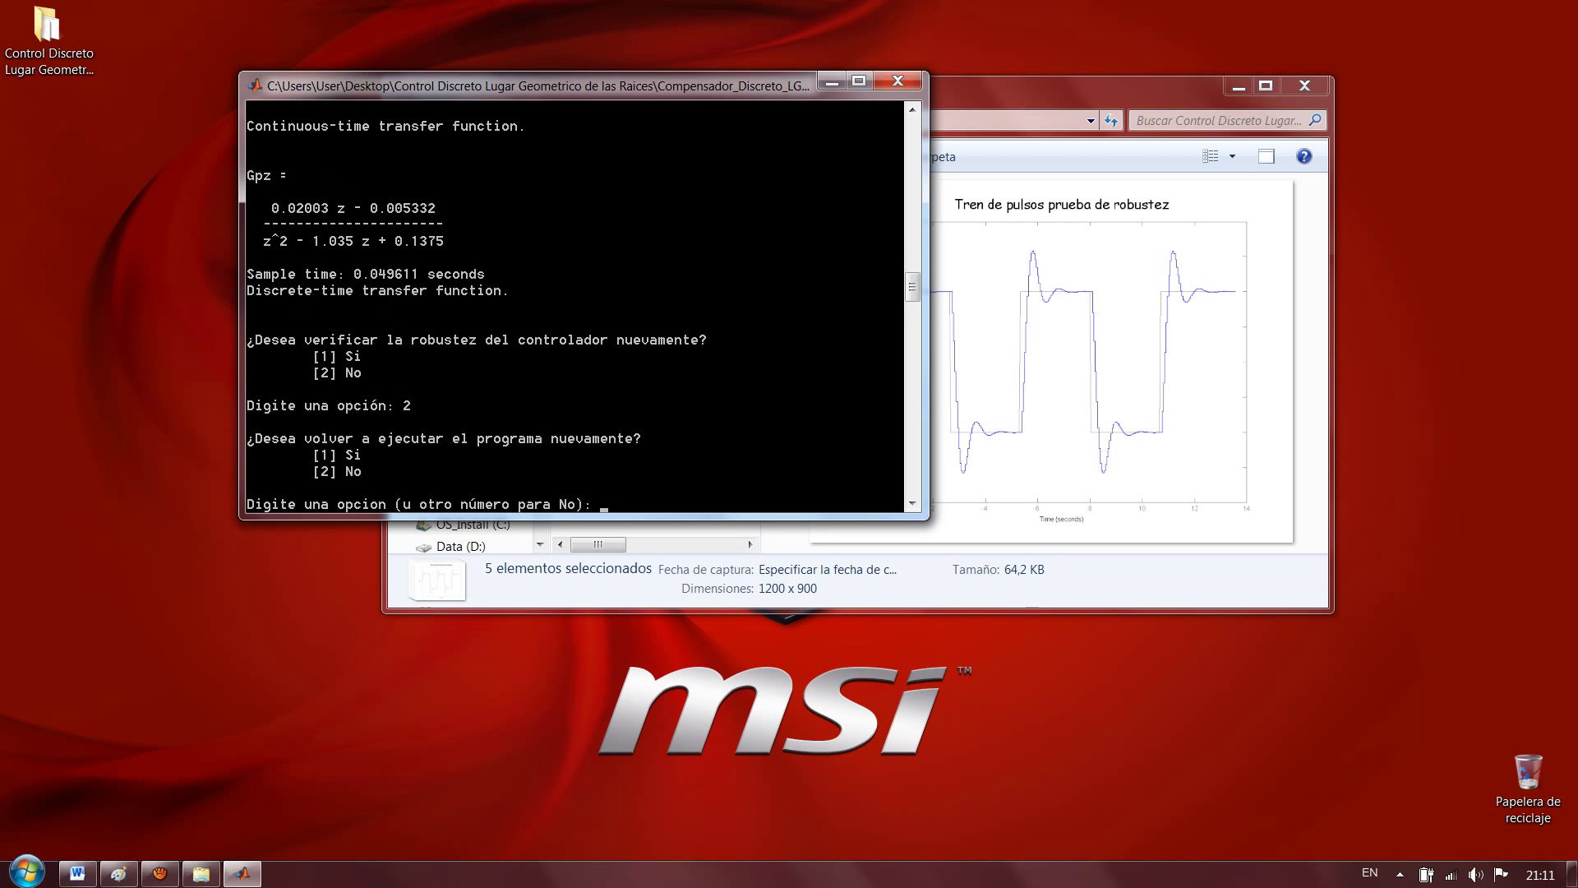
Answer 2 to decline running the program again, then close the project folder window
{"action": "type", "text": "1"}
{"action": "key", "text": "BackSpace"}
{"action": "type", "text": "2"}
{"action": "key", "text": "Return"}
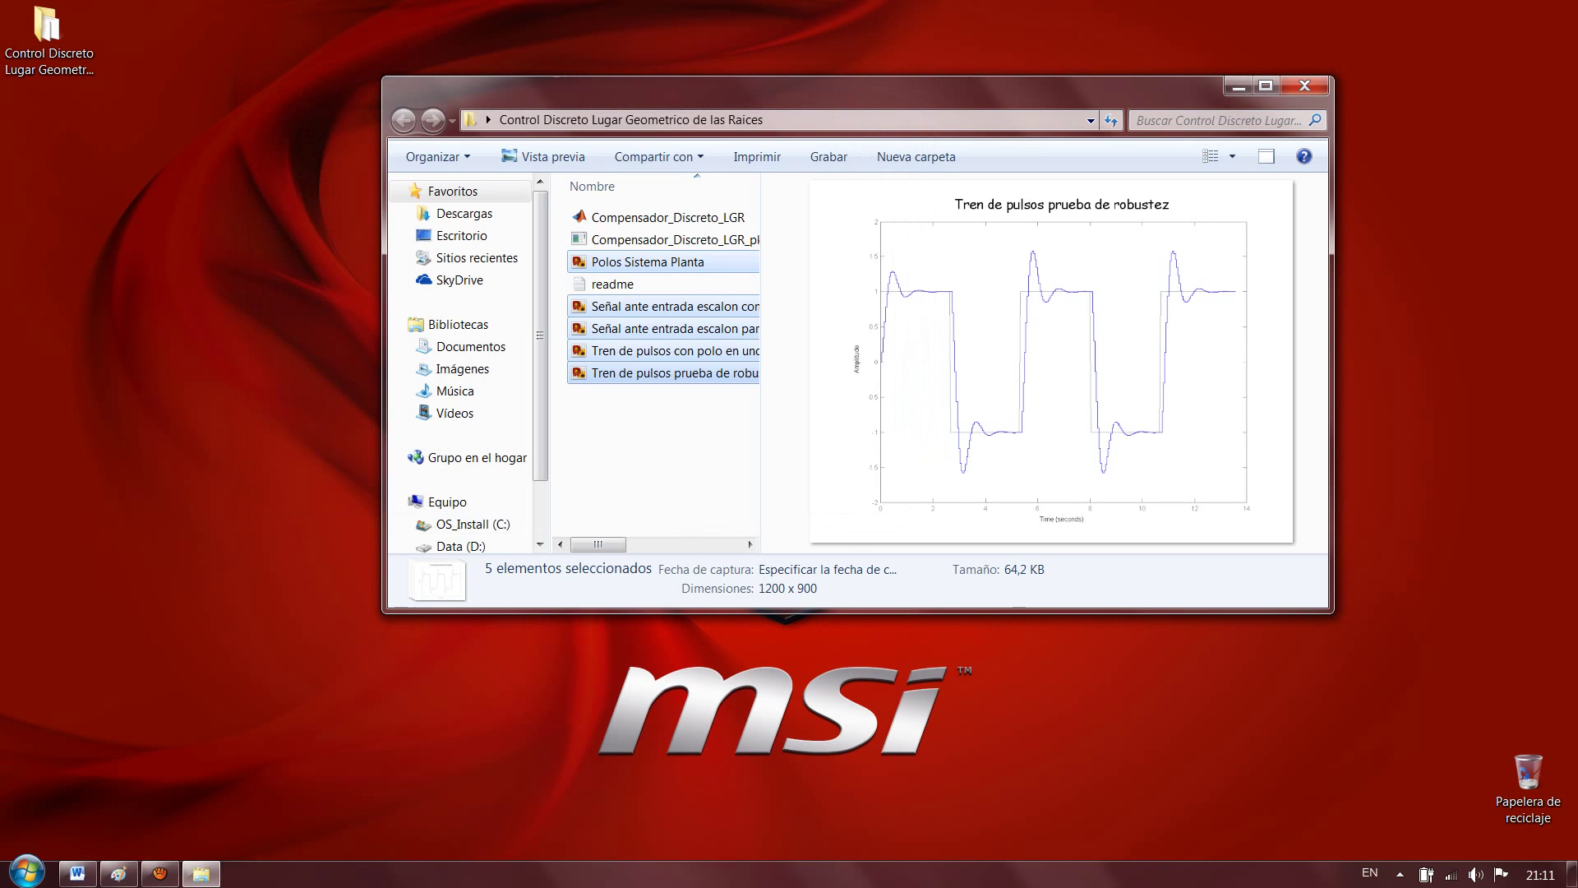
{"action": "left_click", "coordinate": [663, 460]}
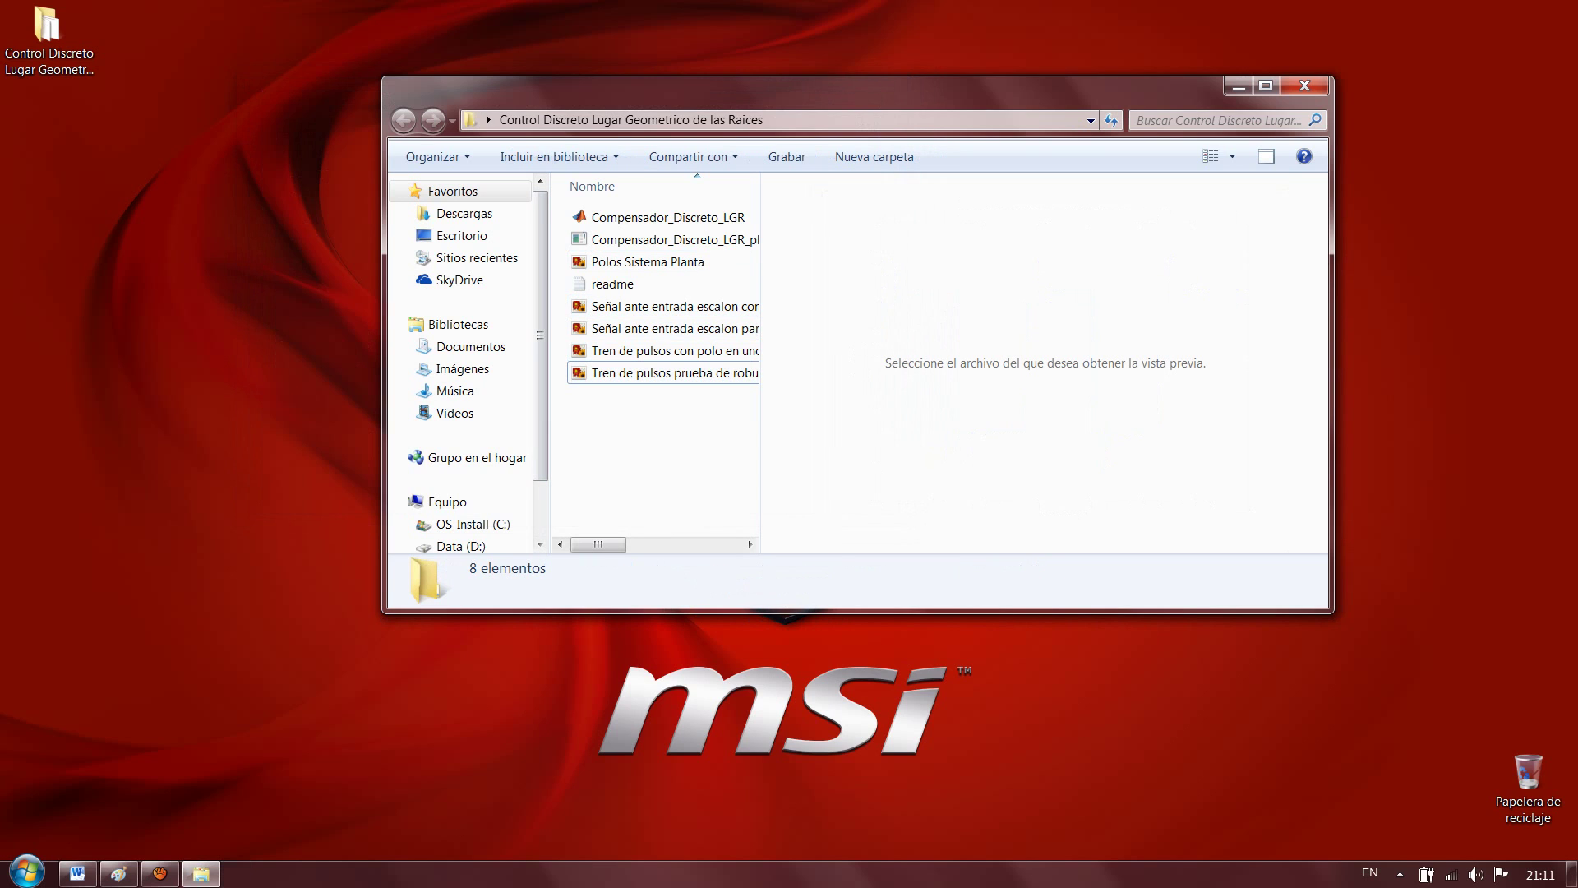
{"action": "left_click", "coordinate": [1305, 86]}
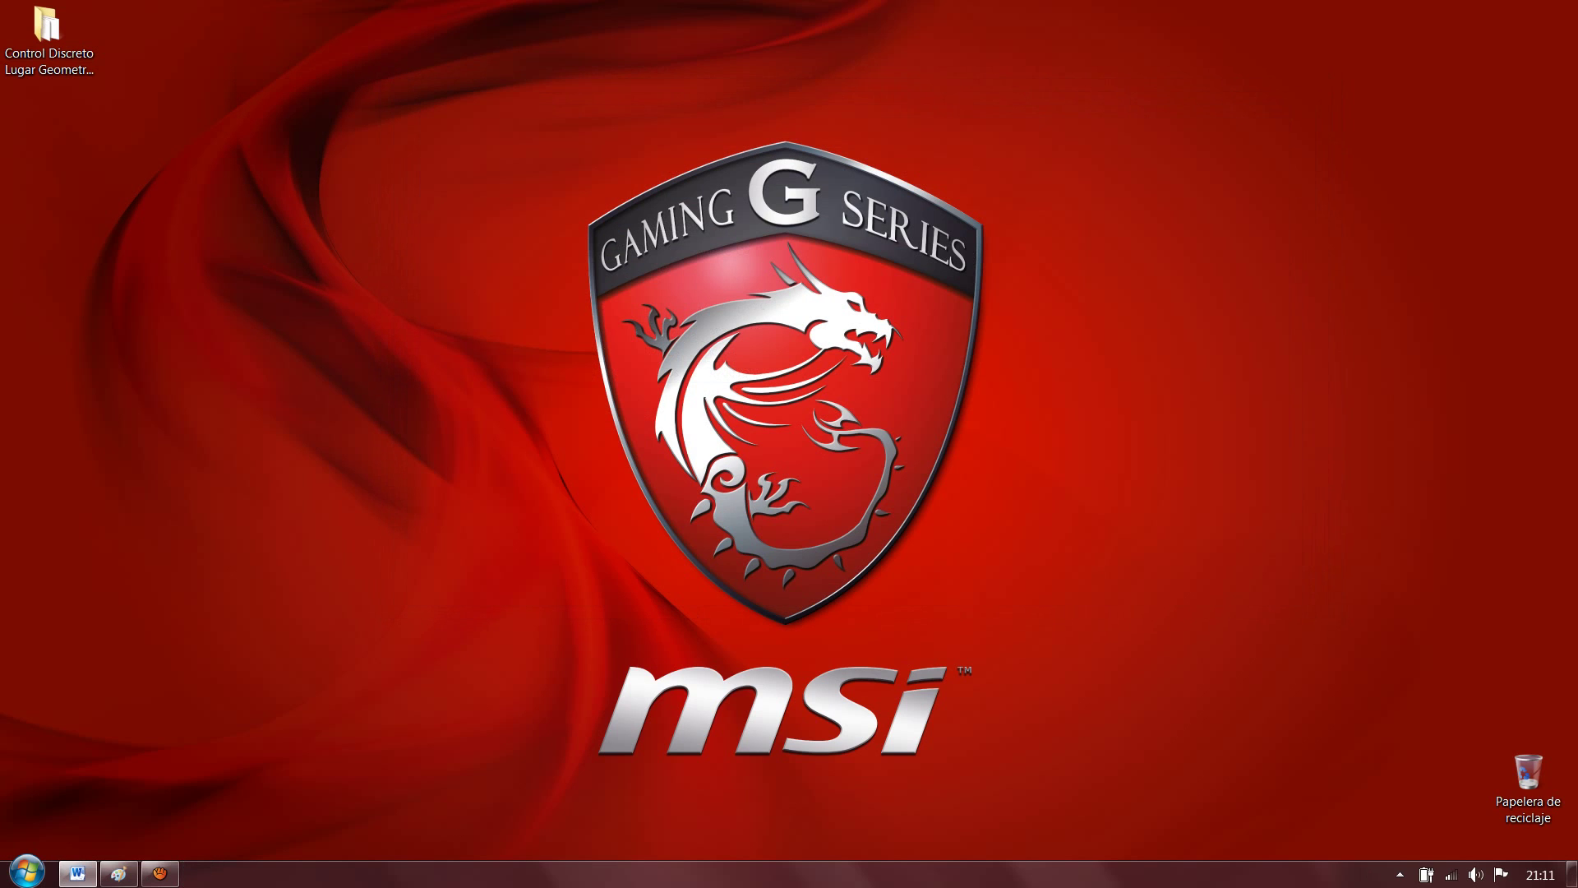